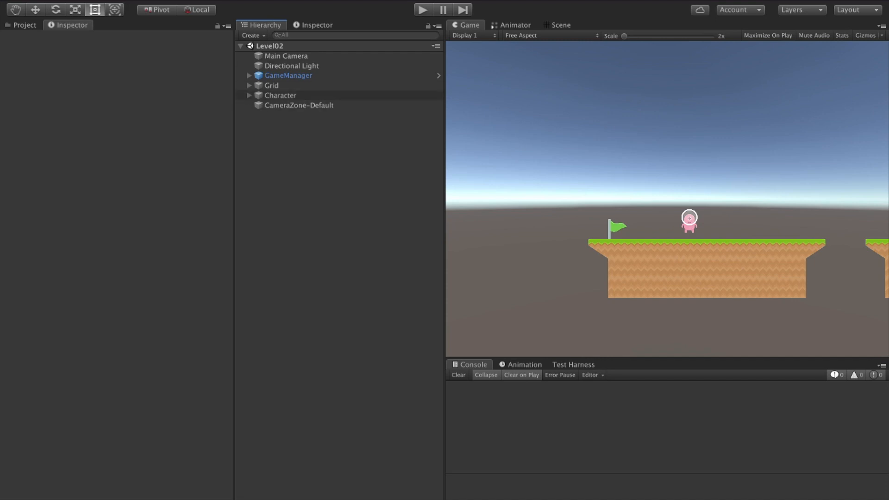
- Change the Character's GroundMovement type to Digital/With Run and set its Run Speed to 8
{"action": "left_click", "coordinate": [249, 95]}
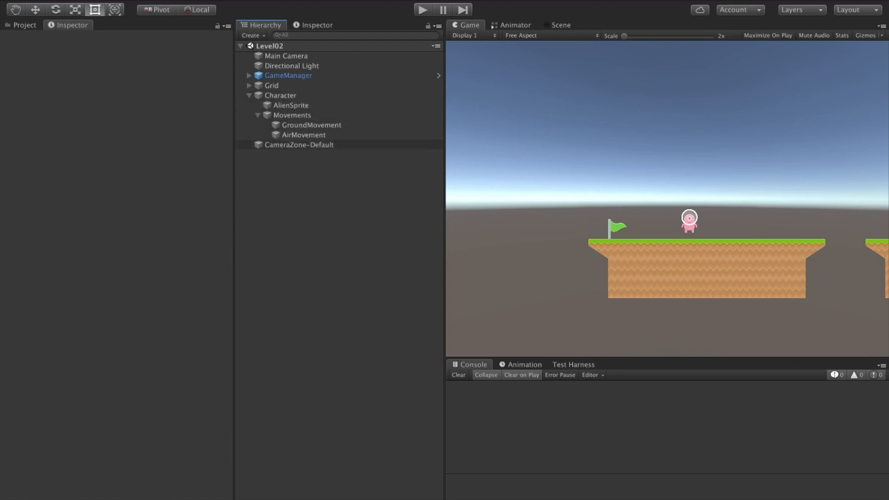
{"action": "left_click", "coordinate": [304, 134]}
{"action": "left_click", "coordinate": [311, 125]}
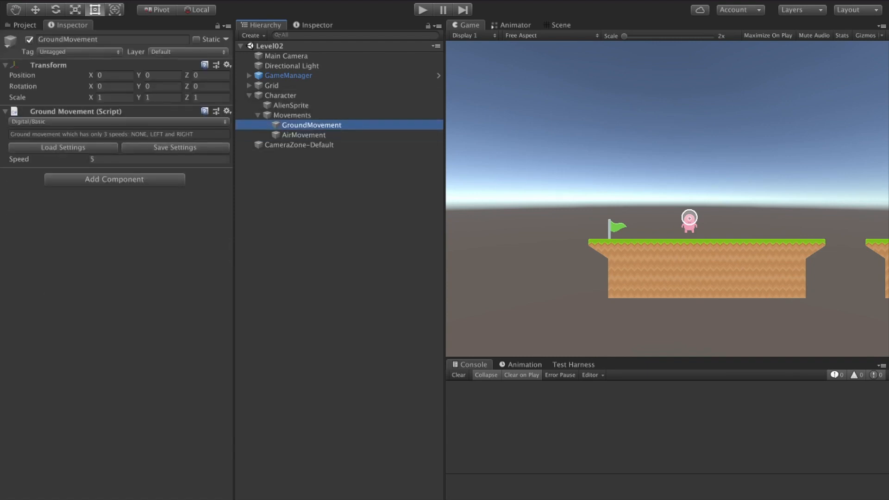
{"action": "left_click", "coordinate": [118, 121]}
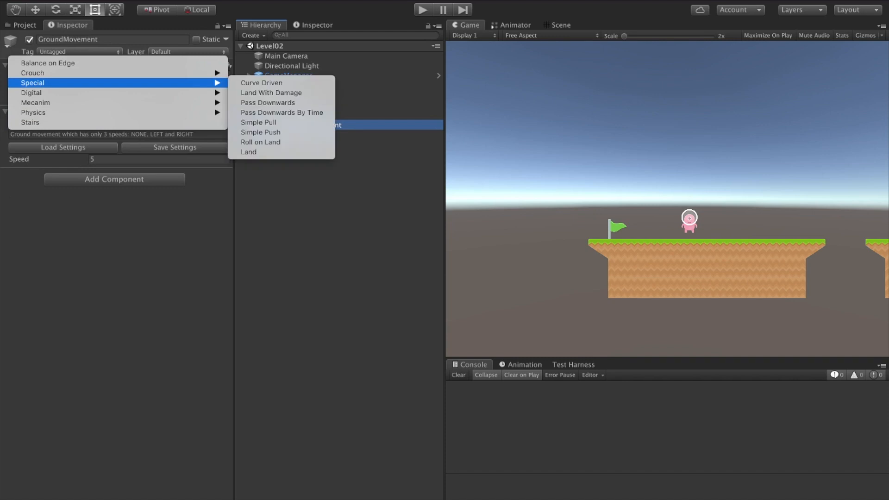
{"action": "mouse_move", "coordinate": [118, 93]}
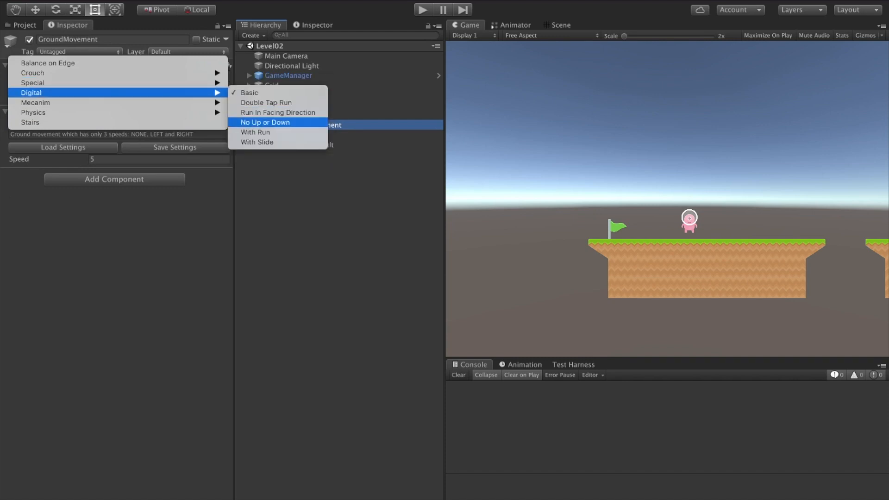
{"action": "left_click", "coordinate": [255, 132]}
{"action": "left_click", "coordinate": [92, 177]}
{"action": "type", "text": "8"}
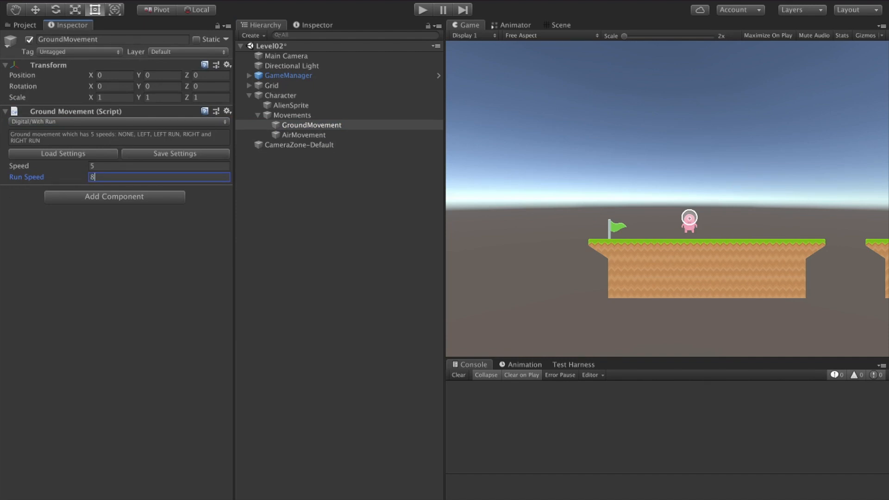
{"action": "left_click", "coordinate": [93, 166]}
{"action": "left_click", "coordinate": [92, 176]}
- Change the Character's AirMovement type to Physics/Variable Height Jump
{"action": "left_click", "coordinate": [303, 135]}
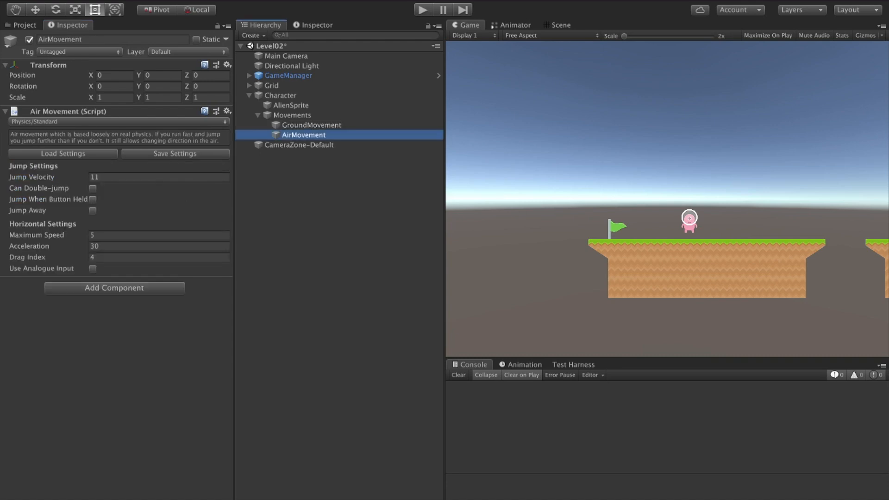
{"action": "left_click", "coordinate": [119, 121]}
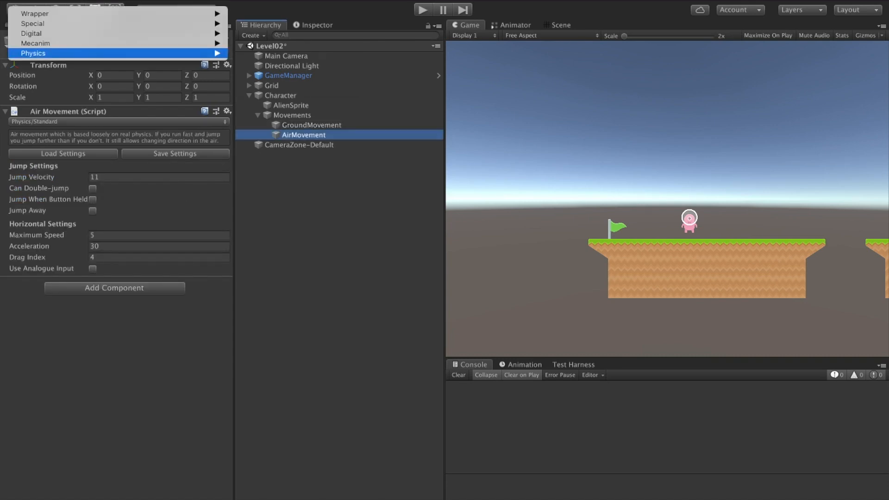
{"action": "mouse_move", "coordinate": [203, 53]}
{"action": "left_click", "coordinate": [278, 63]}
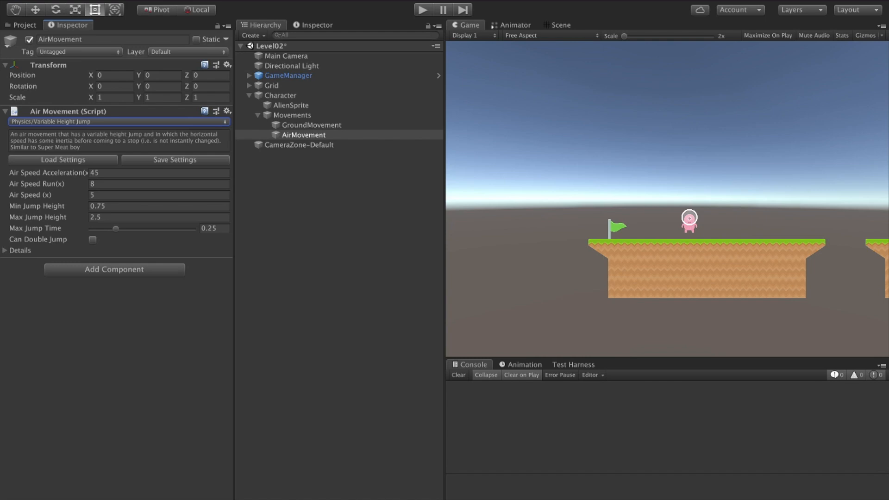
- Re-enter 2.5 as the air movement's Max Jump Height and set its Max Jump Time to 0.2
{"action": "left_click", "coordinate": [107, 206]}
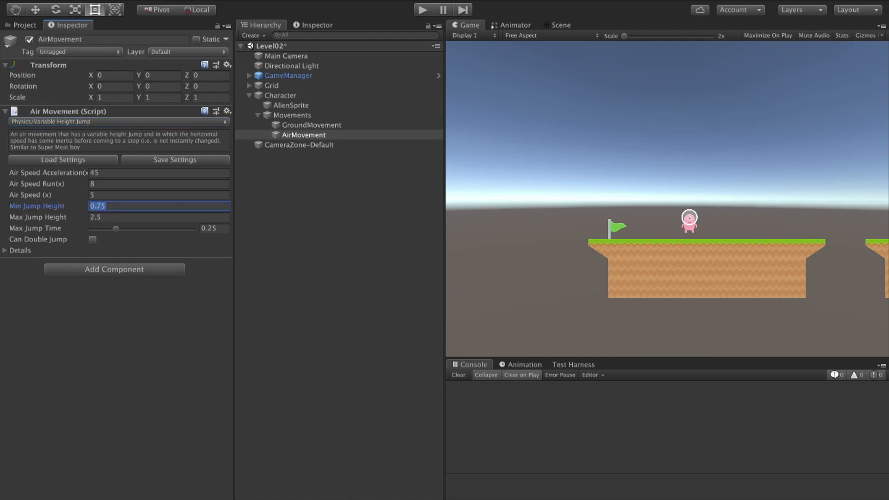
{"action": "left_click", "coordinate": [107, 217]}
{"action": "left_click", "coordinate": [101, 217]}
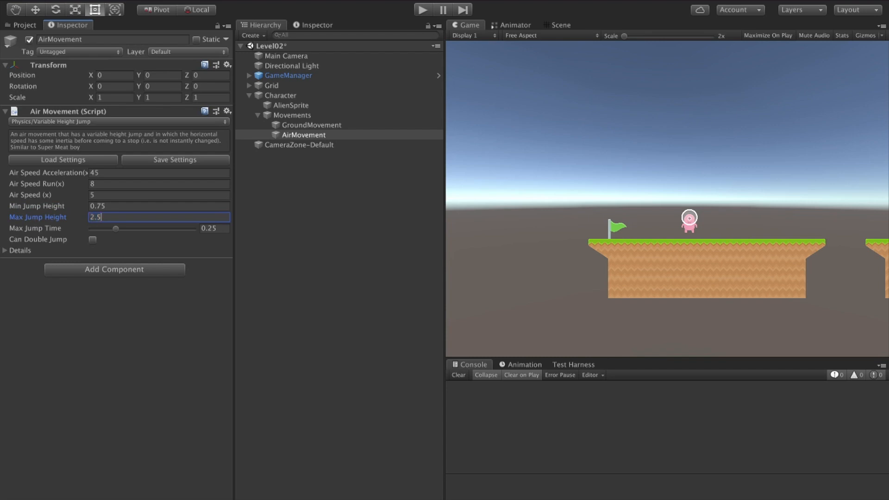
{"action": "key", "text": "BackSpace"}
{"action": "type", "text": "5"}
{"action": "key", "text": "Tab"}
{"action": "type", "text": "0.2"}
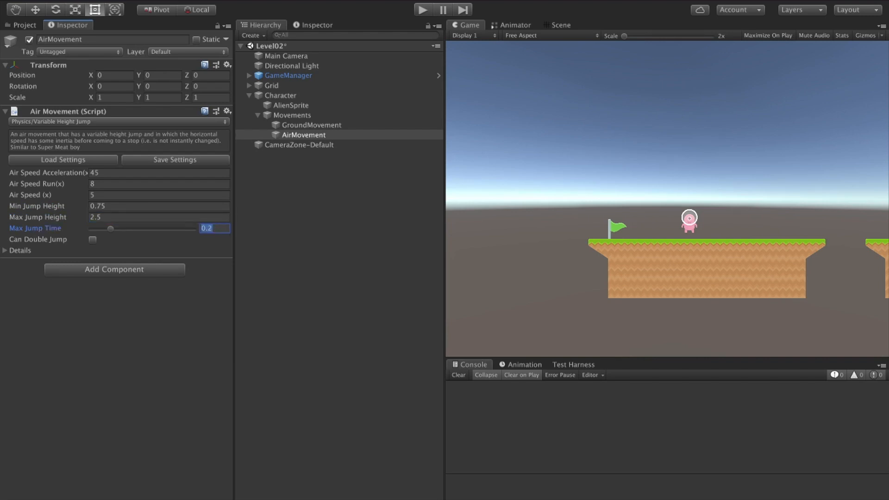
- Set the air movement's Max Jump Time to 1 and its Max Jump Height to 4
{"action": "type", "text": "1"}
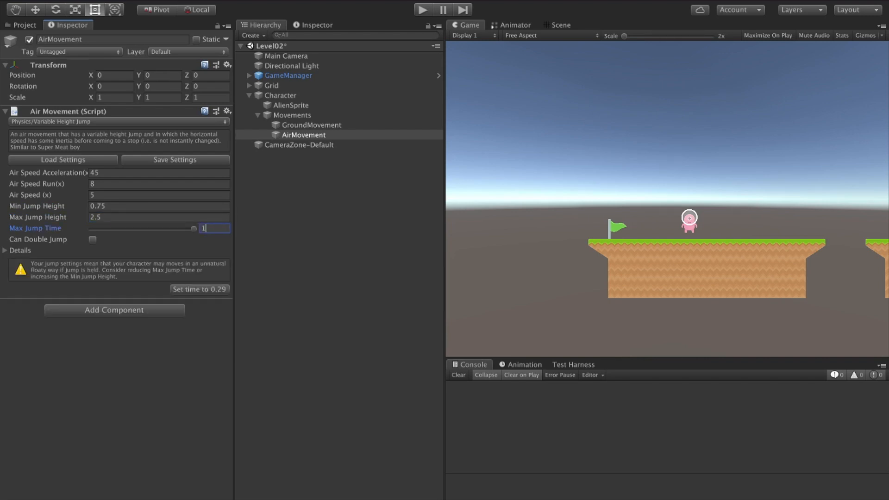
{"action": "key", "text": "shift+Tab"}
{"action": "type", "text": "4"}
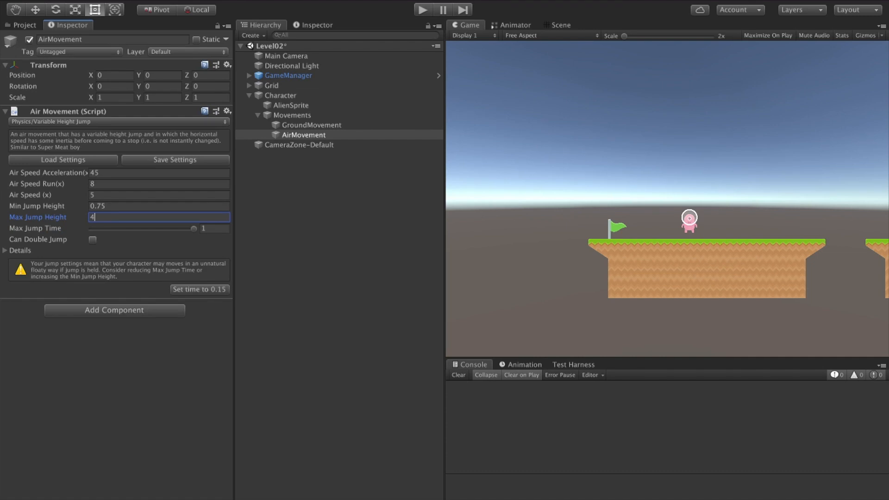
- Play-test the character's jumps and inspect the air movement's Details settings before stopping the game
{"action": "key", "text": "ctrl+p"}
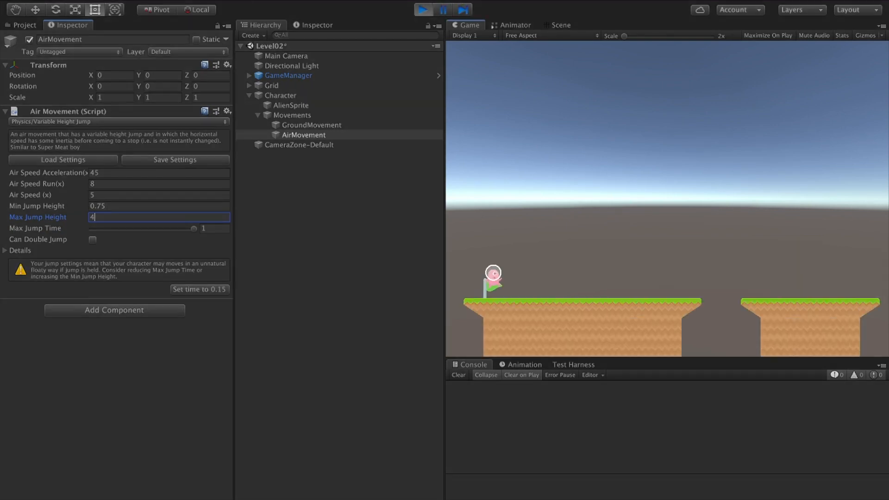
{"action": "key", "text": "space"}
{"action": "key", "text": "space"}
{"action": "key", "text": "space"}
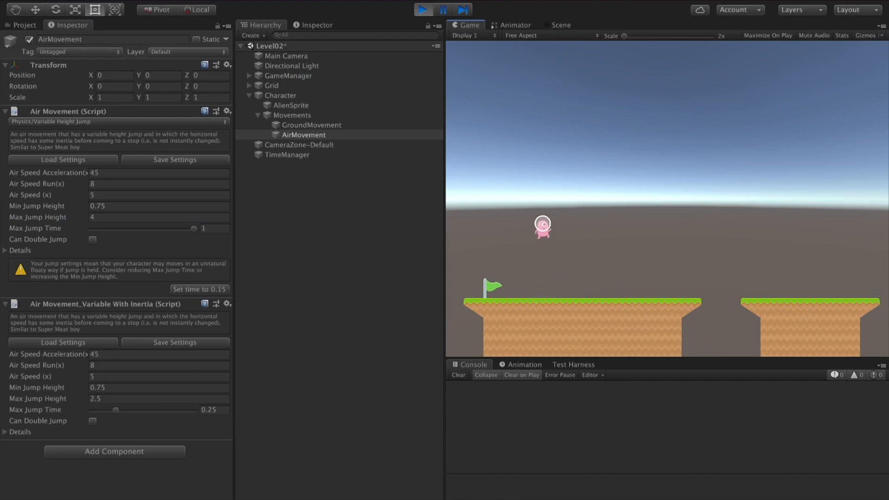
{"action": "key", "text": "space"}
{"action": "key", "text": "space"}
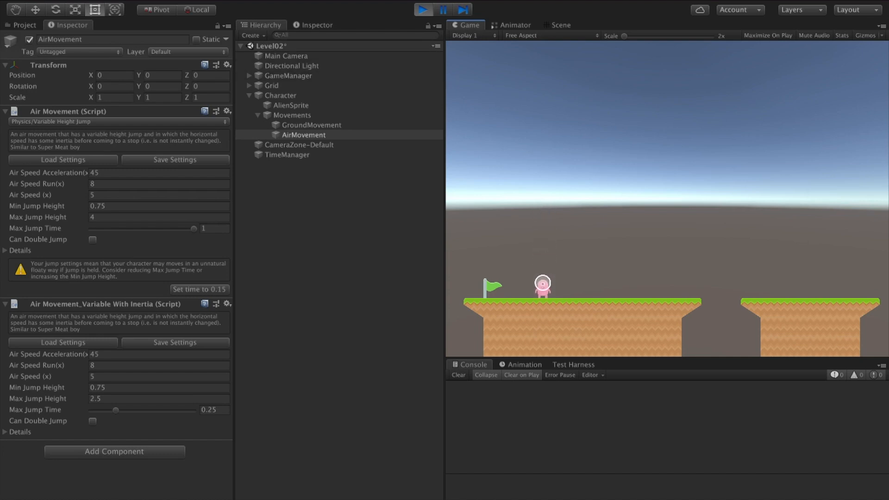
{"action": "left_click", "coordinate": [5, 250]}
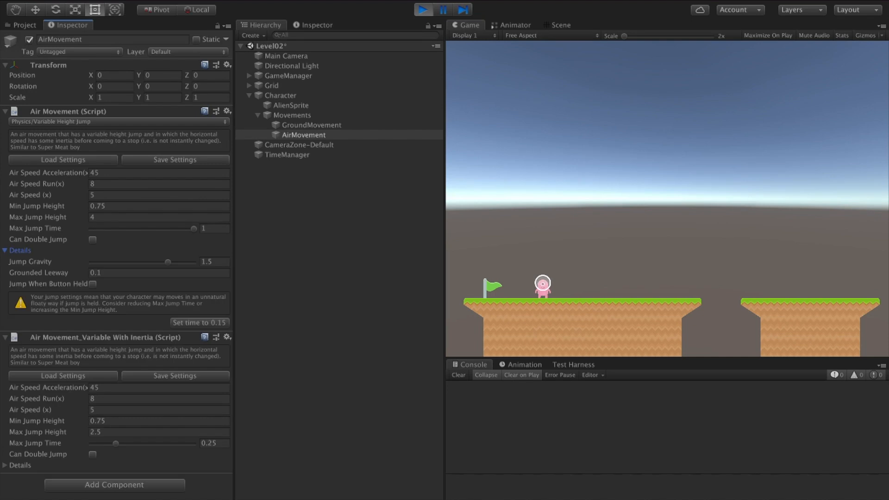
{"action": "key", "text": "super+p"}
- Set AirMovement's Max Jump Height to 2.5 and its Max Jump Time to 0.2
{"action": "left_click", "coordinate": [159, 217]}
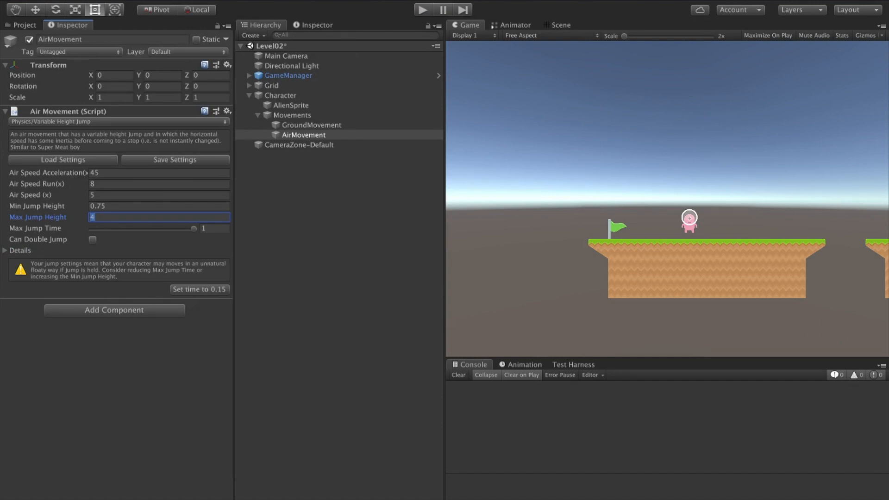
{"action": "type", "text": "2.5"}
{"action": "left_click", "coordinate": [215, 228]}
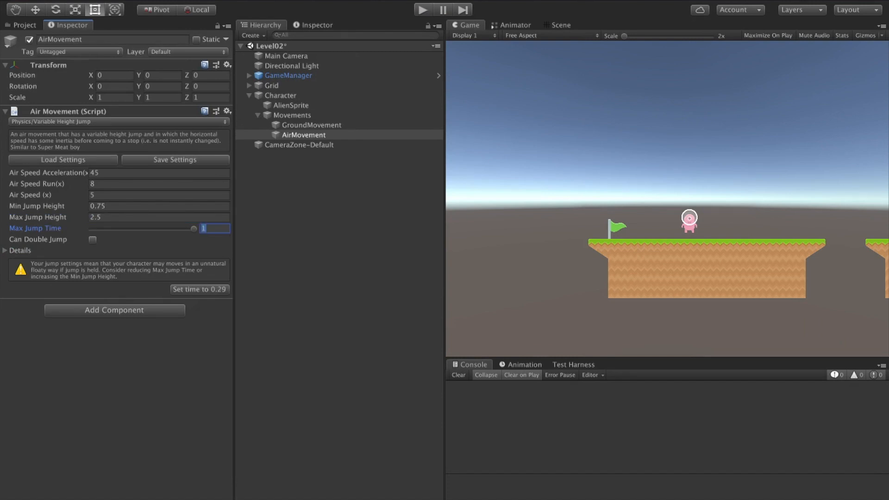
{"action": "type", "text": "0.25"}
{"action": "key", "text": "BackSpace"}
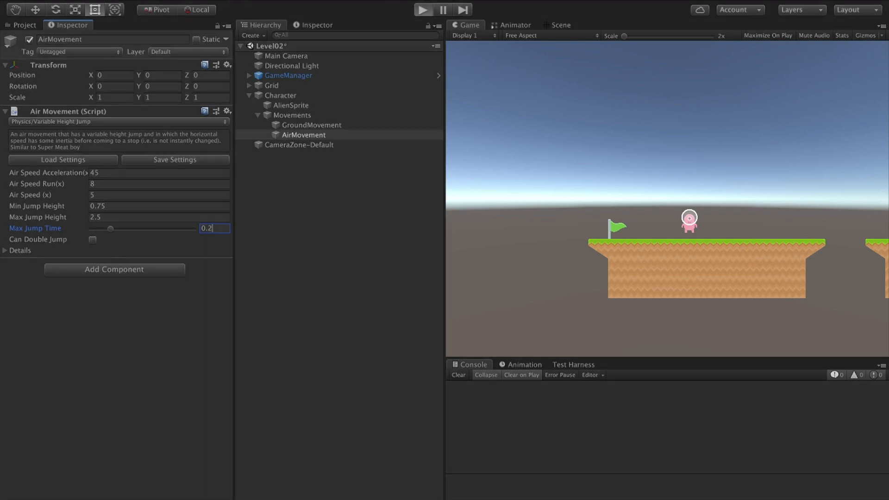
- Play-test running and jumping both ways across the platforms, read the logged console entry in full and stop the game
{"action": "key", "text": "ctrl+p"}
{"action": "key", "text": "Right"}
{"action": "key", "text": "space"}
{"action": "key", "text": "space"}
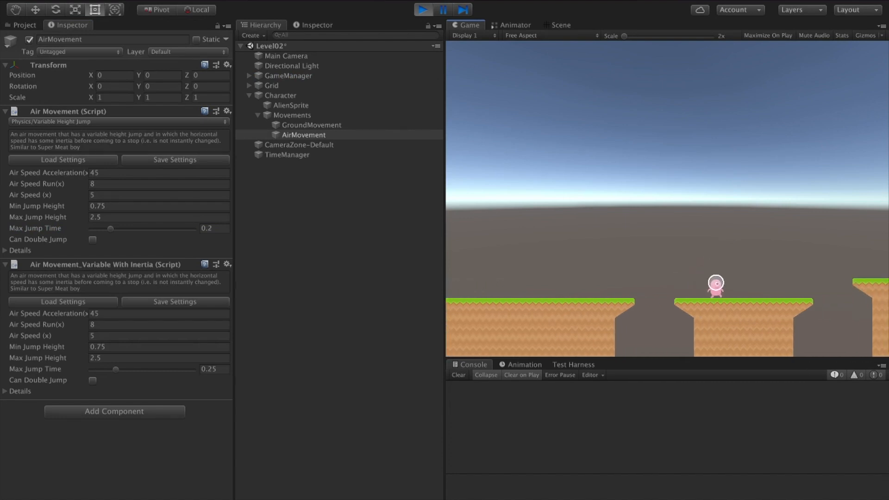
{"action": "key", "text": "Left"}
{"action": "key", "text": "space"}
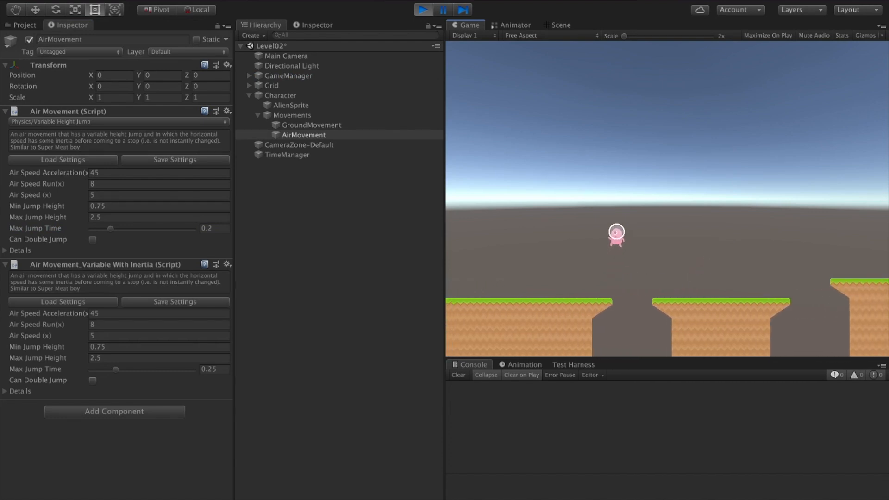
{"action": "key", "text": "space"}
{"action": "key", "text": "Right"}
{"action": "key", "text": "space"}
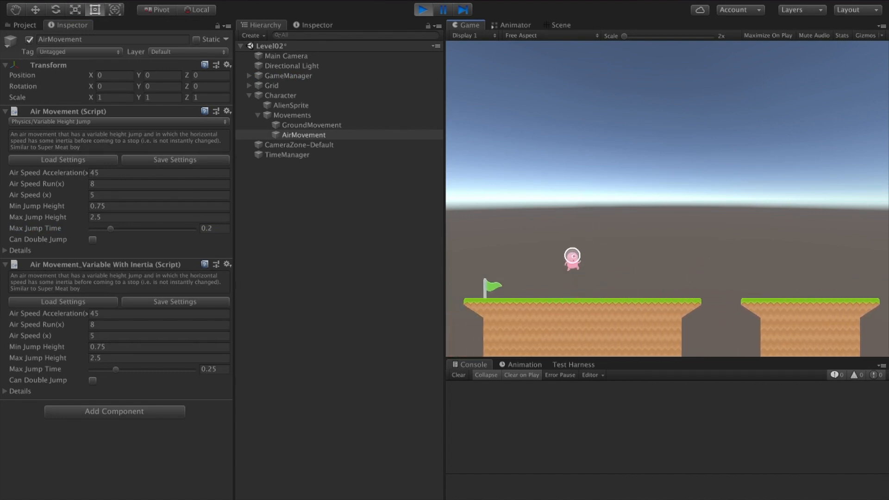
{"action": "key", "text": "space"}
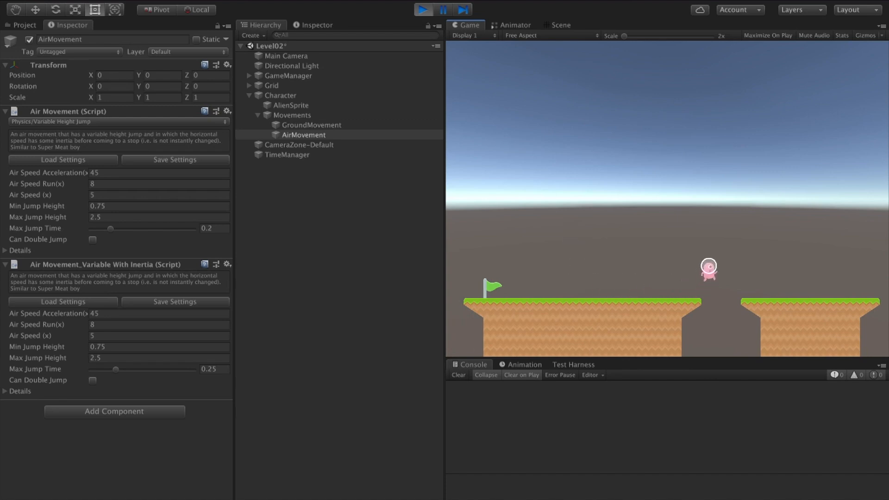
{"action": "key", "text": "space"}
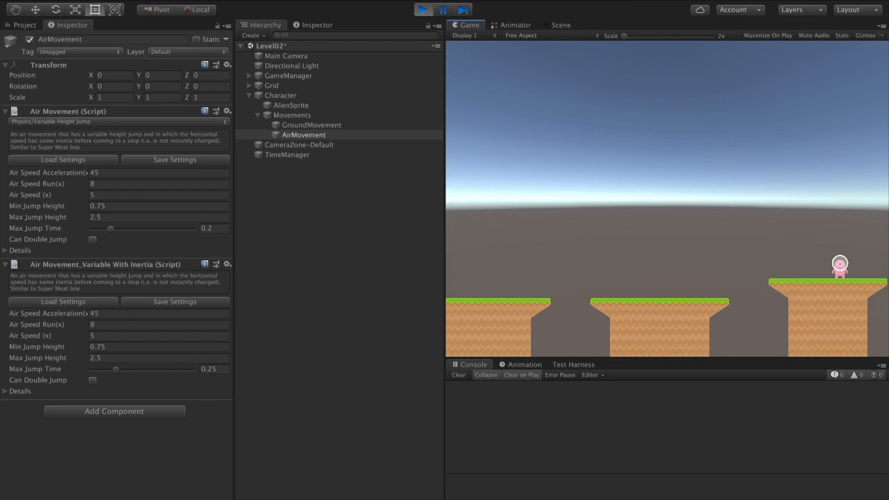
{"action": "key", "text": "Left"}
{"action": "key", "text": "space"}
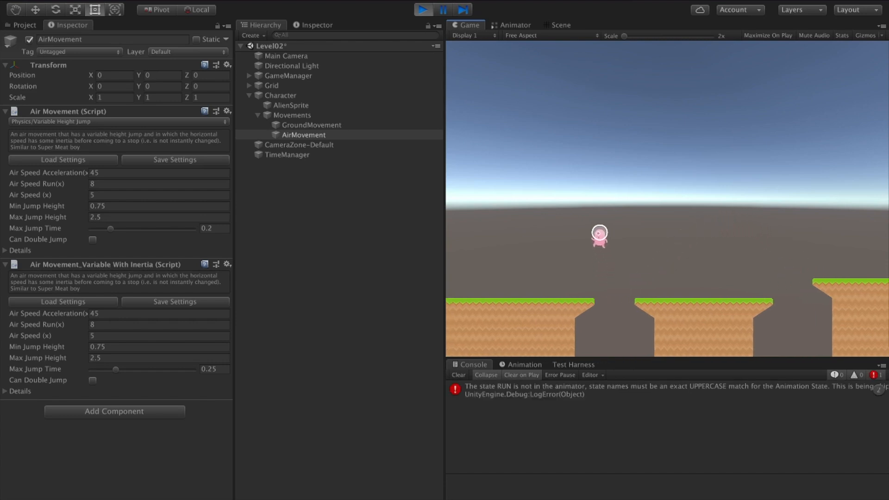
{"action": "key", "text": "Right"}
{"action": "key", "text": "space"}
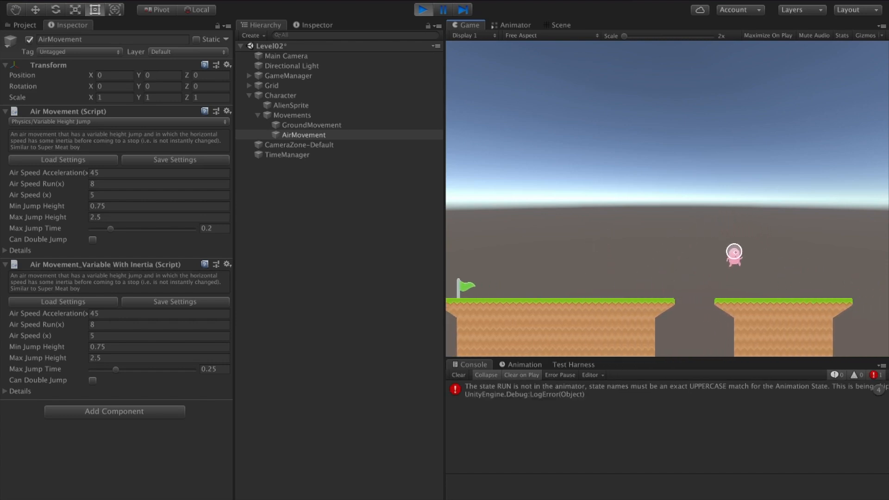
{"action": "key", "text": "space"}
{"action": "key", "text": "Left"}
{"action": "key", "text": "space"}
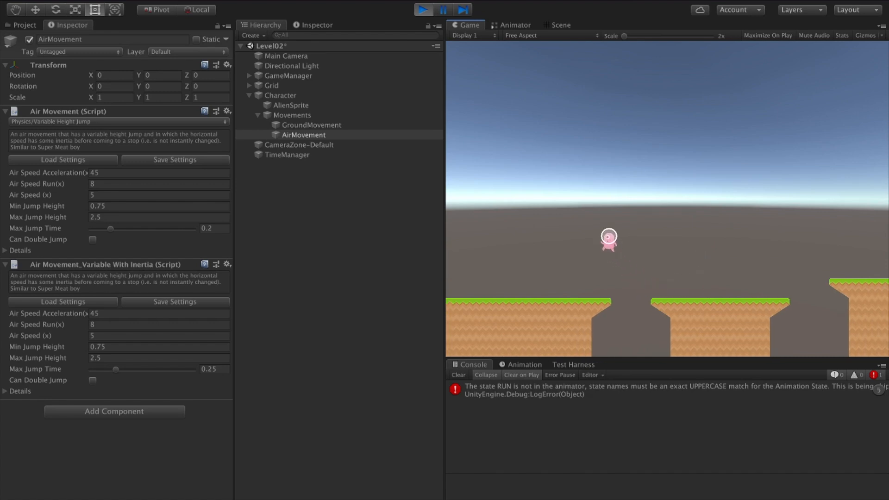
{"action": "key", "text": "Right"}
{"action": "key", "text": "Left"}
{"action": "key", "text": "Right"}
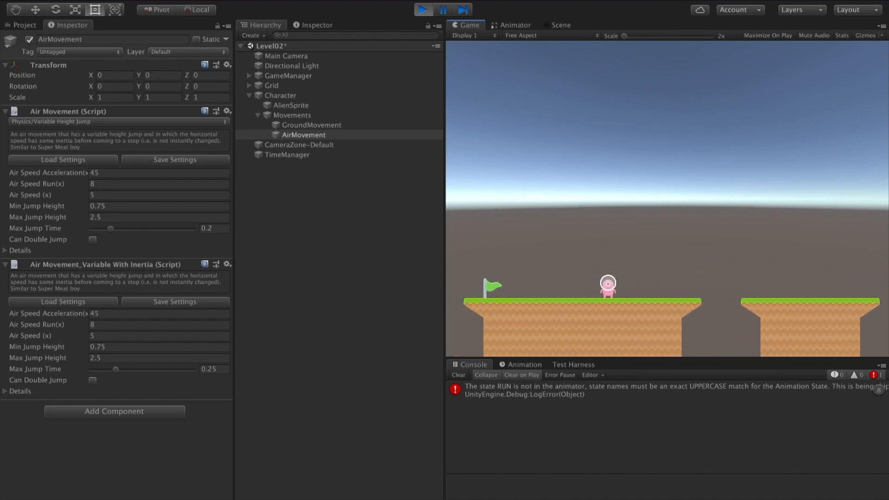
{"action": "left_click", "coordinate": [666, 390]}
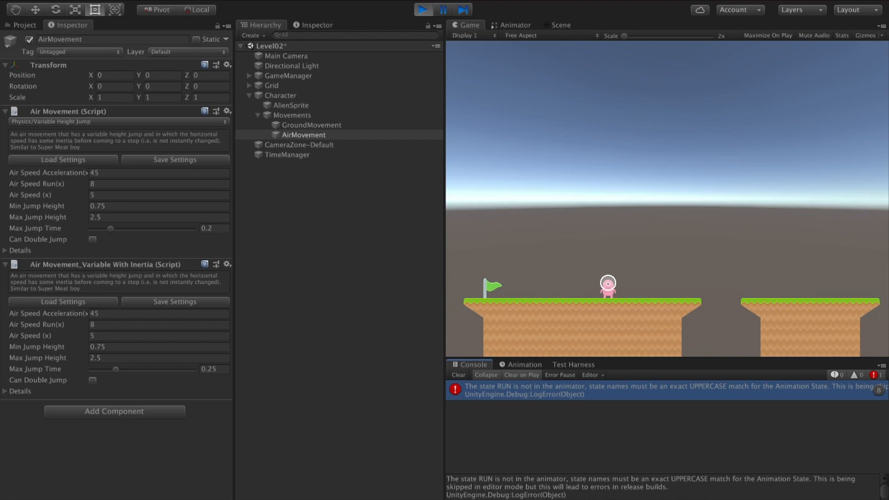
{"action": "key", "text": "ctrl+p"}
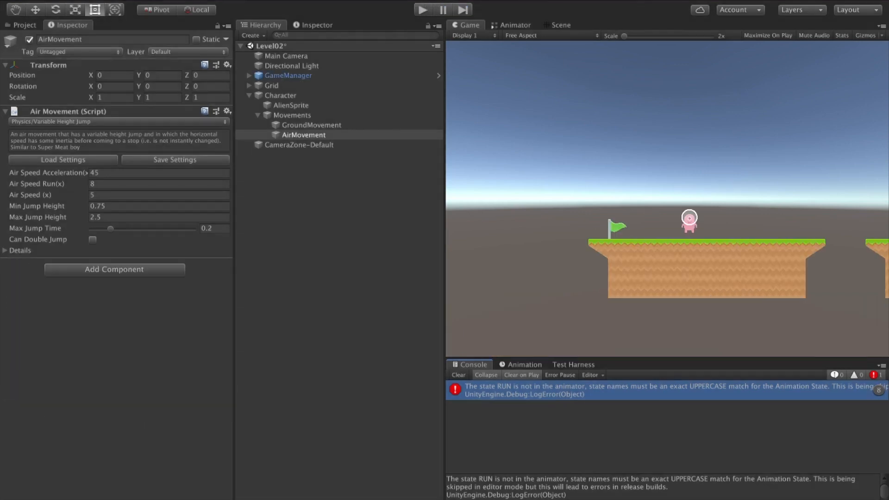
- Duplicate the WALK state in AlienSprite's animator Base Layer and place the copy next to WALK
{"action": "left_click", "coordinate": [511, 25]}
{"action": "left_click", "coordinate": [280, 96]}
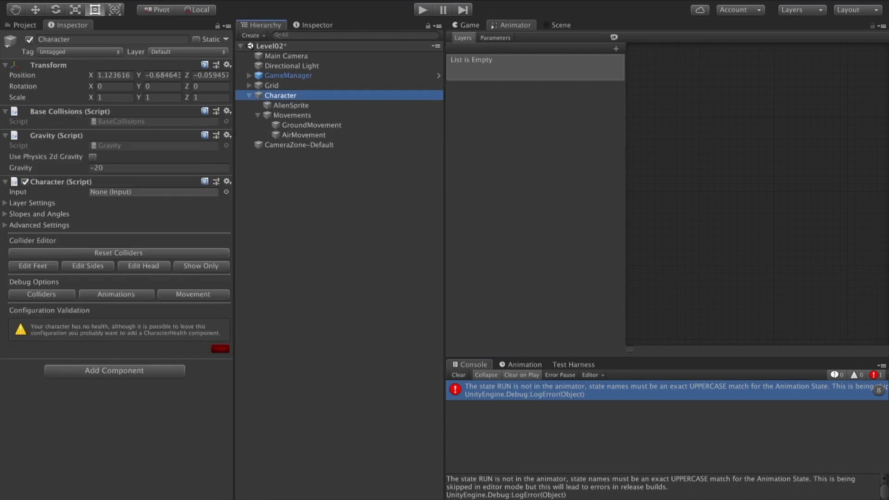
{"action": "left_click", "coordinate": [290, 105]}
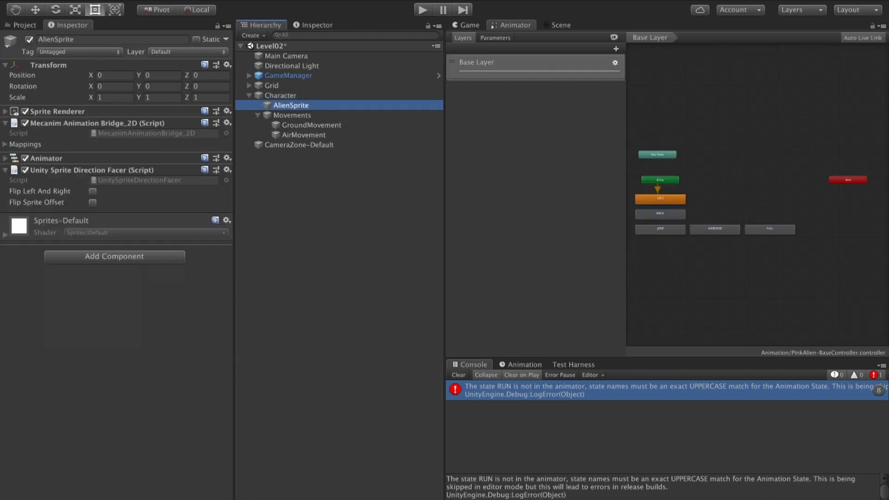
{"action": "left_click", "coordinate": [660, 213]}
{"action": "right_click", "coordinate": [663, 214]}
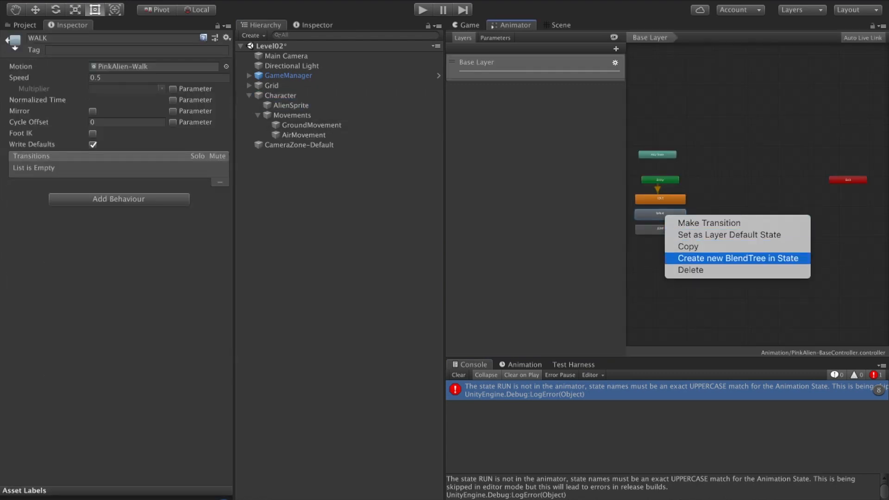
{"action": "left_click", "coordinate": [688, 247]}
{"action": "left_click", "coordinate": [712, 207]}
{"action": "right_click", "coordinate": [712, 207]}
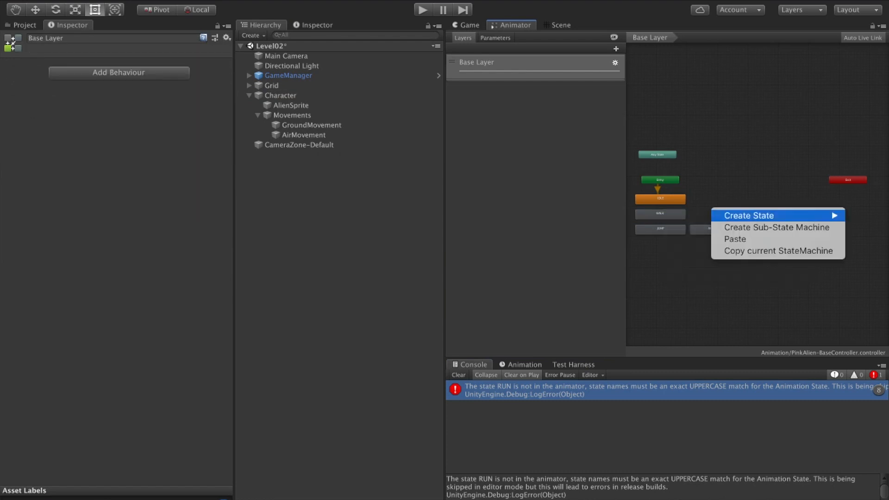
{"action": "left_click", "coordinate": [741, 239]}
{"action": "left_click_drag", "start_coordinate": [736, 216], "coordinate": [715, 213]}
- Rename the duplicated WALK state as RUN
{"action": "left_click", "coordinate": [313, 25]}
{"action": "left_click", "coordinate": [324, 38]}
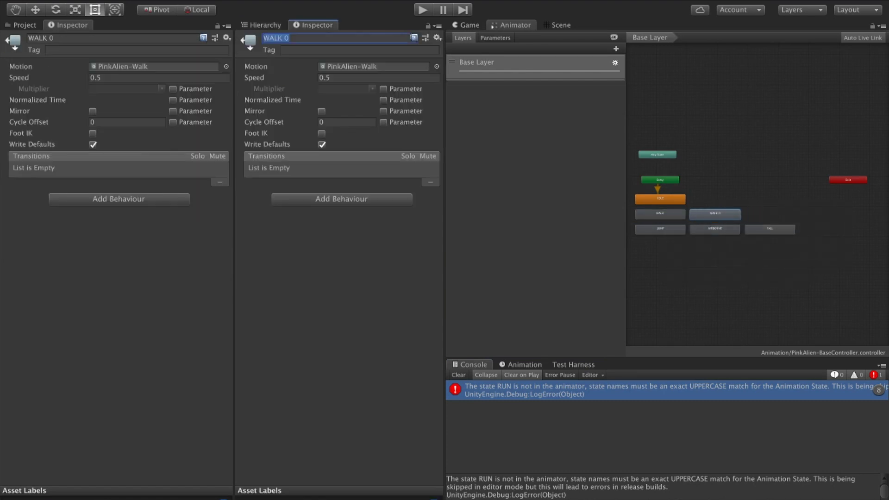
{"action": "type", "text": "RUN"}
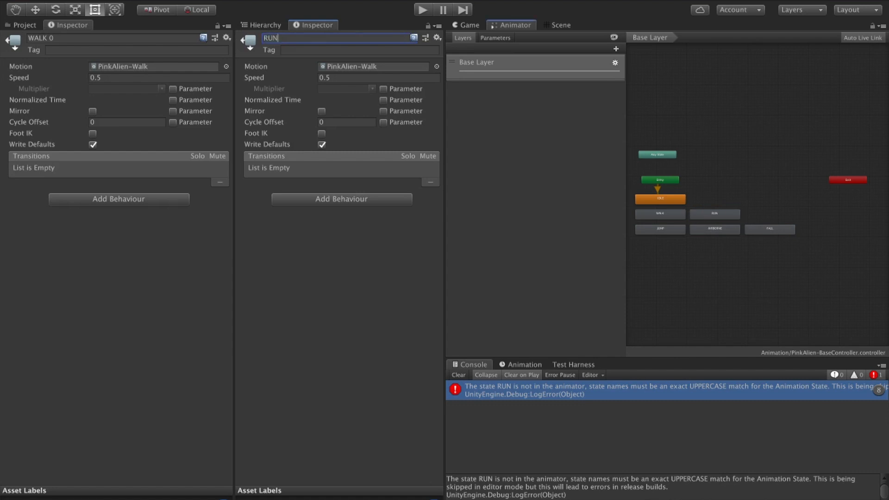
{"action": "left_click", "coordinate": [757, 260]}
- Set the RUN state's Speed to 1
{"action": "left_click", "coordinate": [715, 214]}
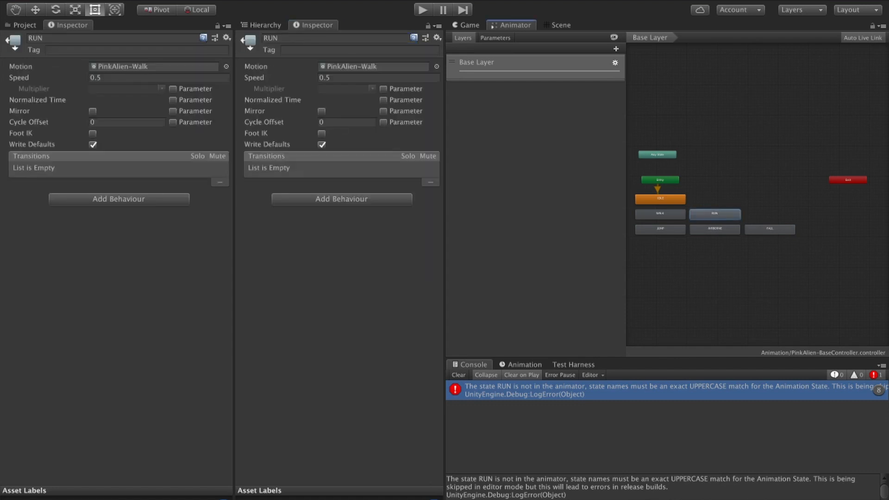
{"action": "left_click", "coordinate": [324, 78]}
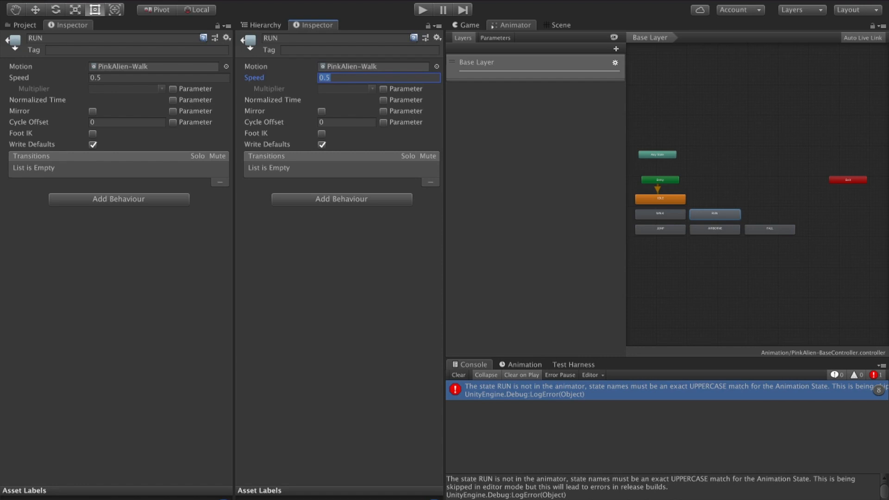
{"action": "type", "text": "1"}
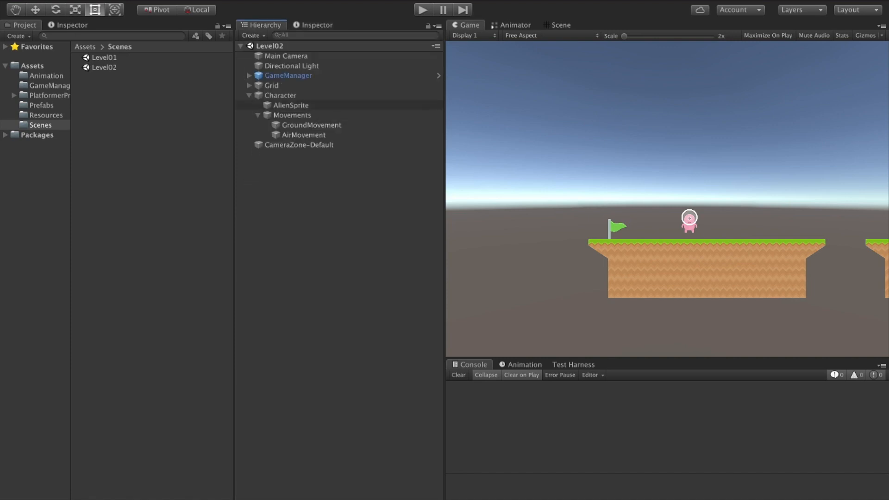
- Add a second tilemap under Grid and name it PassthroughTilemap
{"action": "left_click", "coordinate": [286, 95]}
{"action": "key", "text": "Right"}
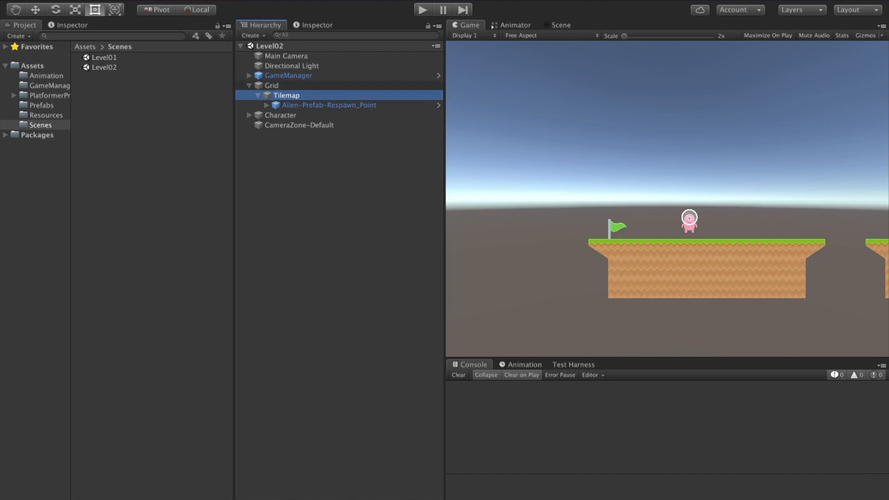
{"action": "key", "text": "Left"}
{"action": "key", "text": "Left"}
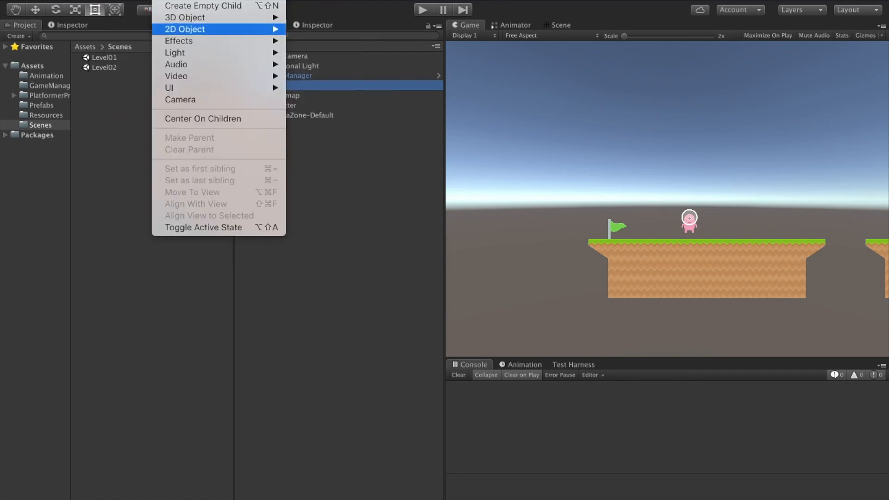
{"action": "mouse_move", "coordinate": [218, 30]}
{"action": "left_click", "coordinate": [314, 59]}
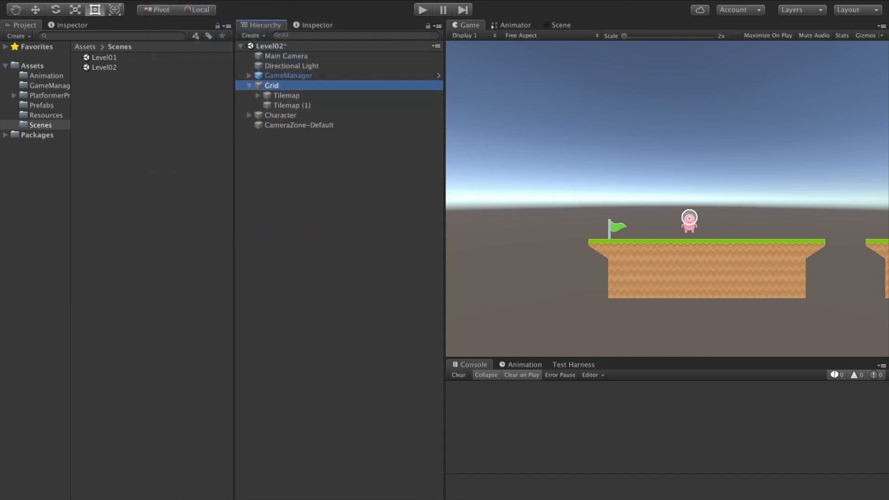
{"action": "key", "text": "Return"}
{"action": "type", "text": "PassthroughTilemap"}
{"action": "key", "text": "Return"}
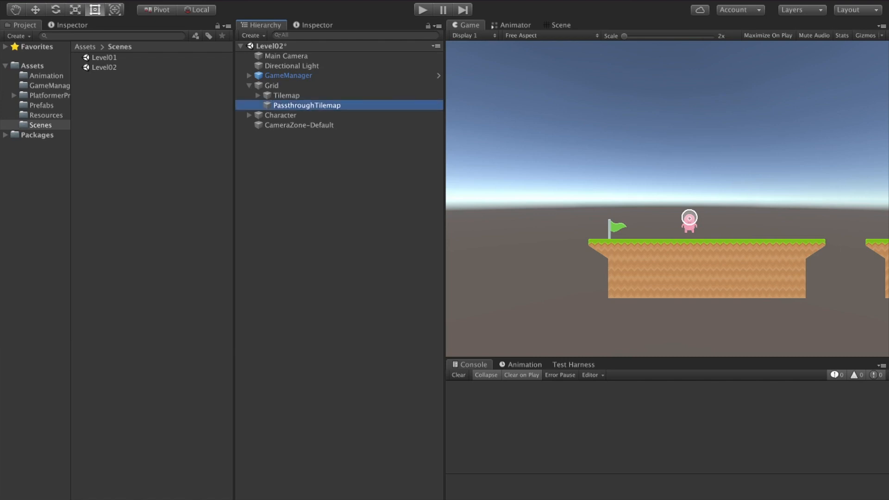
- Assign PassthroughTilemap to layer 9: Passthrough
{"action": "key", "text": "super+3"}
{"action": "left_click", "coordinate": [188, 52]}
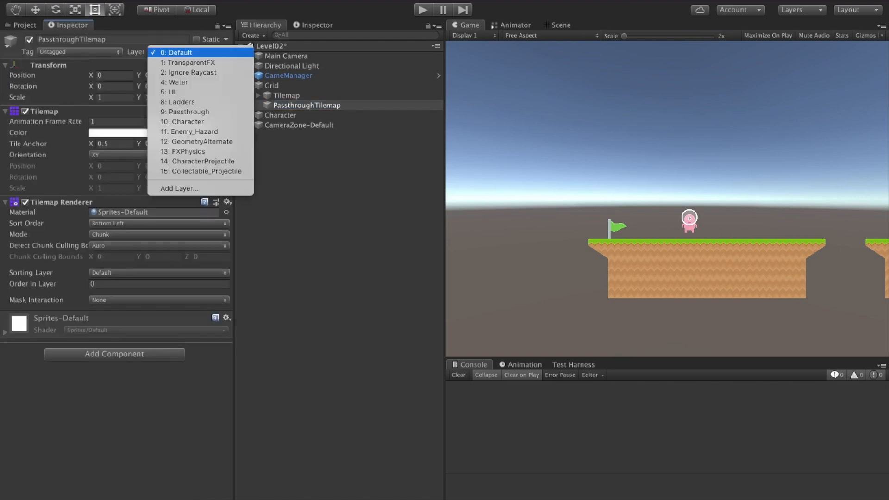
{"action": "left_click", "coordinate": [187, 112]}
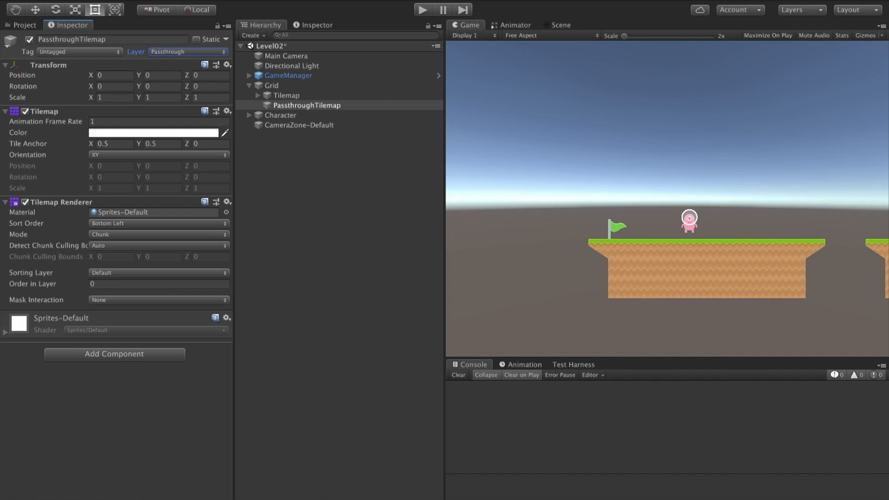
- Set PassthroughTilemap's Sorting Layer to MainGeometry in its Tilemap Renderer
{"action": "left_click", "coordinate": [158, 283]}
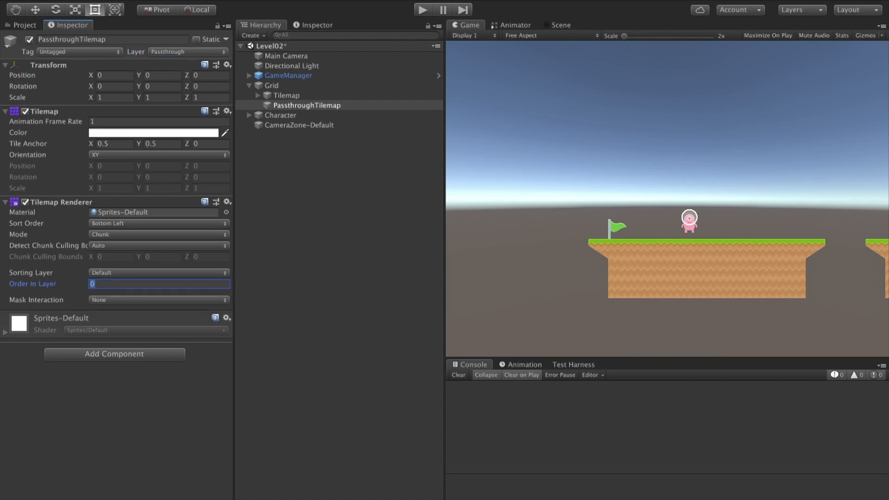
{"action": "left_click", "coordinate": [158, 273]}
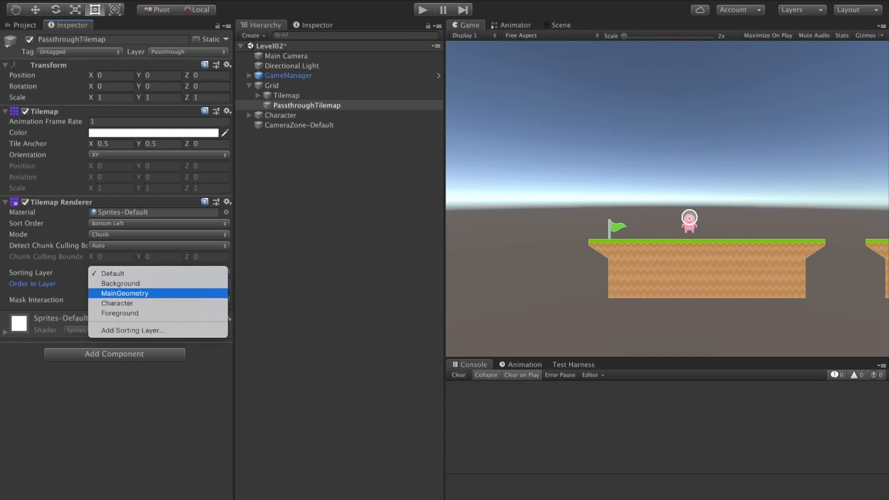
{"action": "left_click", "coordinate": [124, 293]}
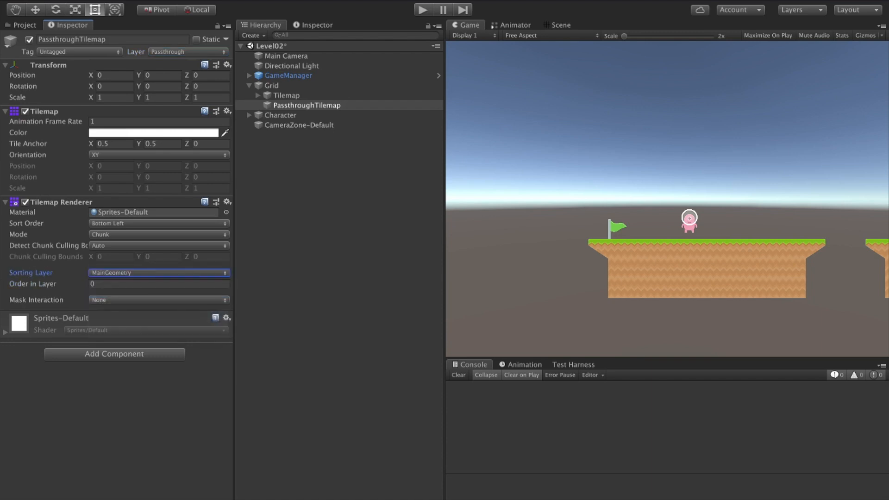
- Check the original Tilemap's renderer settings and set PassthroughTilemap's Order in Layer to -1
{"action": "left_click", "coordinate": [286, 95]}
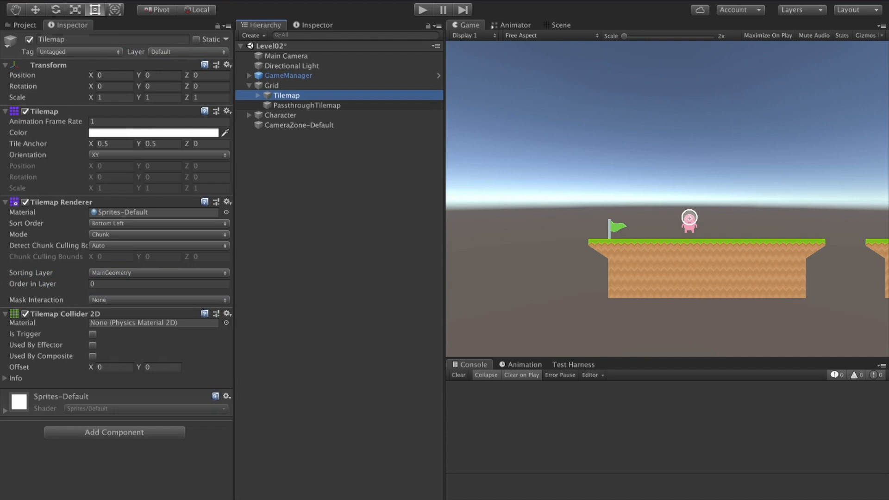
{"action": "left_click", "coordinate": [307, 105]}
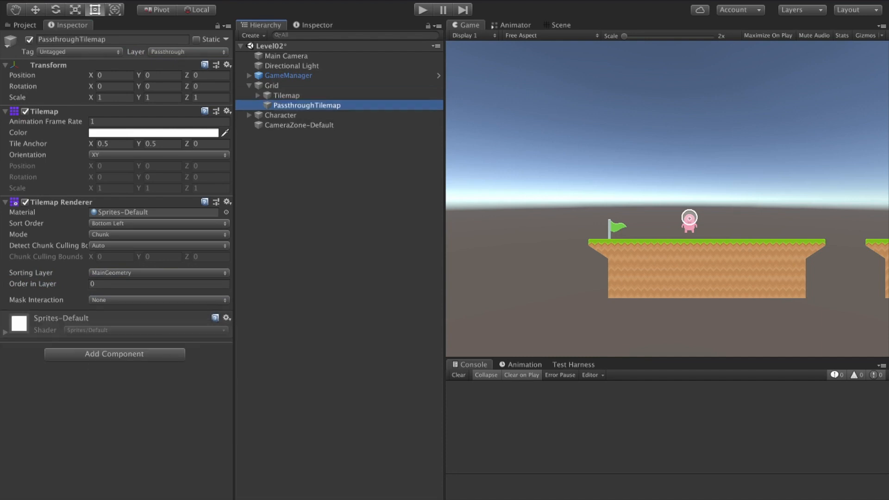
{"action": "left_click", "coordinate": [158, 284]}
{"action": "type", "text": "-"}
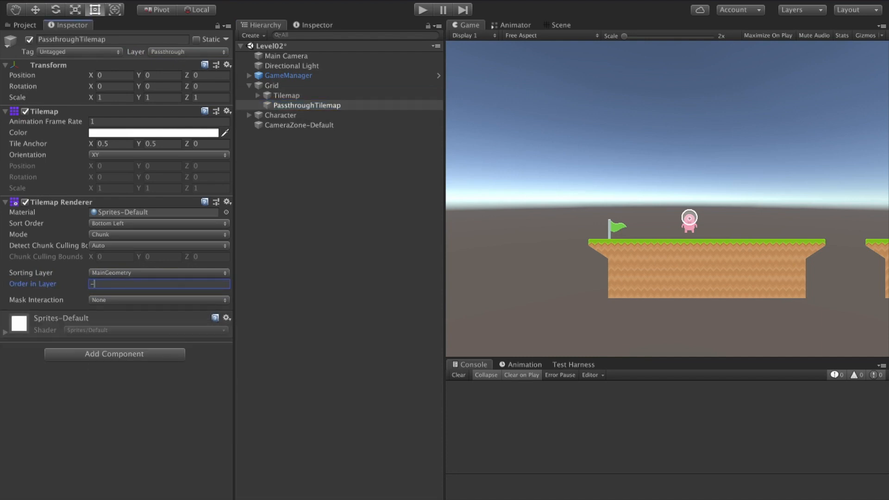
{"action": "type", "text": "1"}
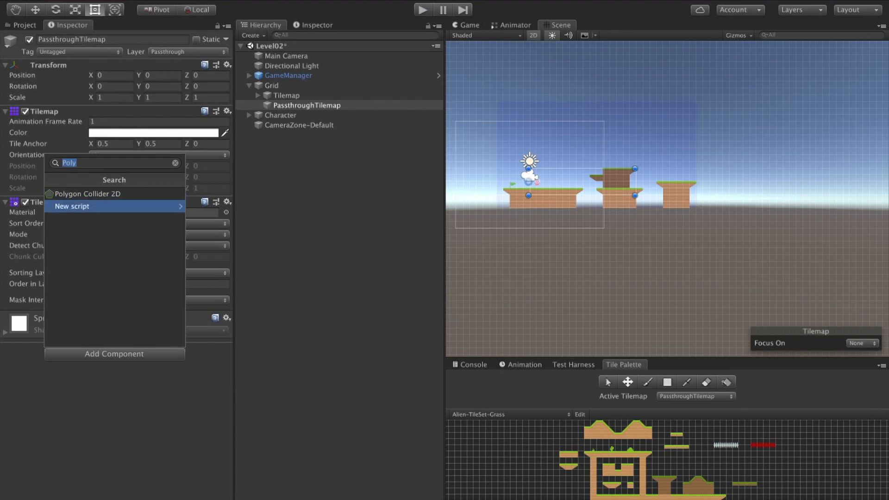
- Add a Tilemap Collider 2D component to PassthroughTilemap
{"action": "type", "text": "ileC"}
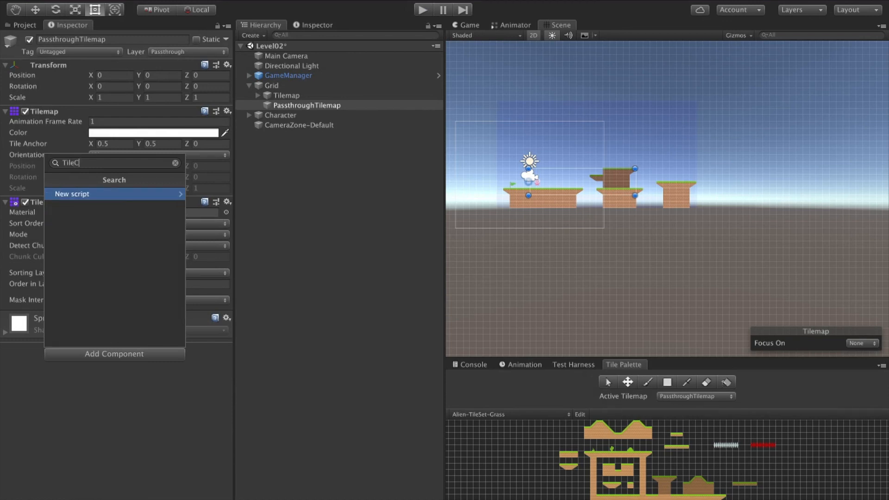
{"action": "key", "text": "BackSpace"}
{"action": "key", "text": "BackSpace"}
{"action": "key", "text": "BackSpace"}
{"action": "type", "text": "le"}
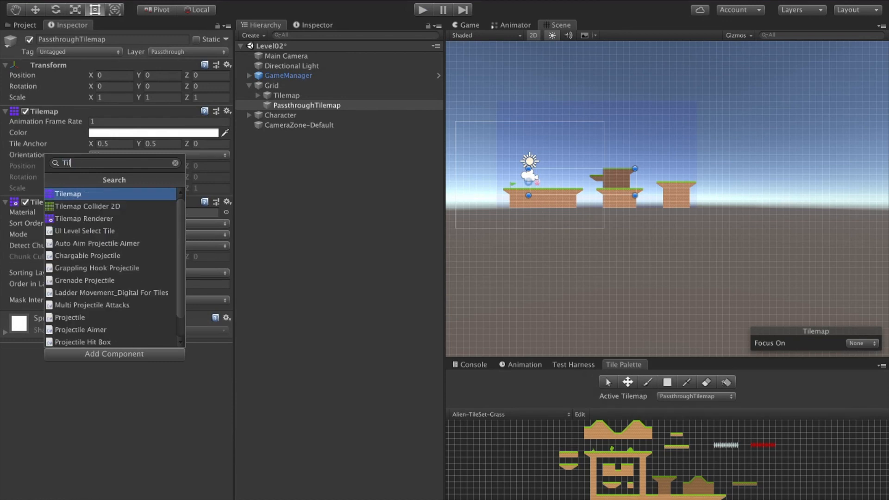
{"action": "key", "text": "Down"}
{"action": "key", "text": "Return"}
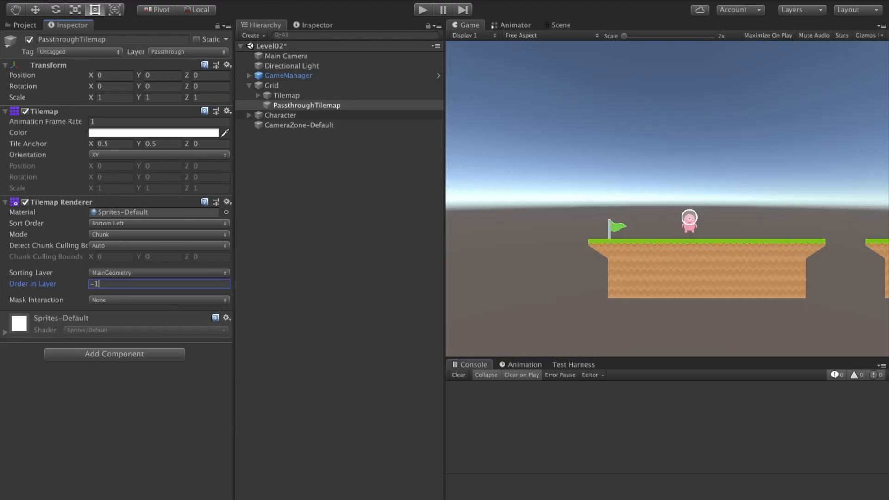
- Set the Character's Passthrough Layer Mask to Passthrough in its Layer Settings
{"action": "left_click", "coordinate": [280, 115]}
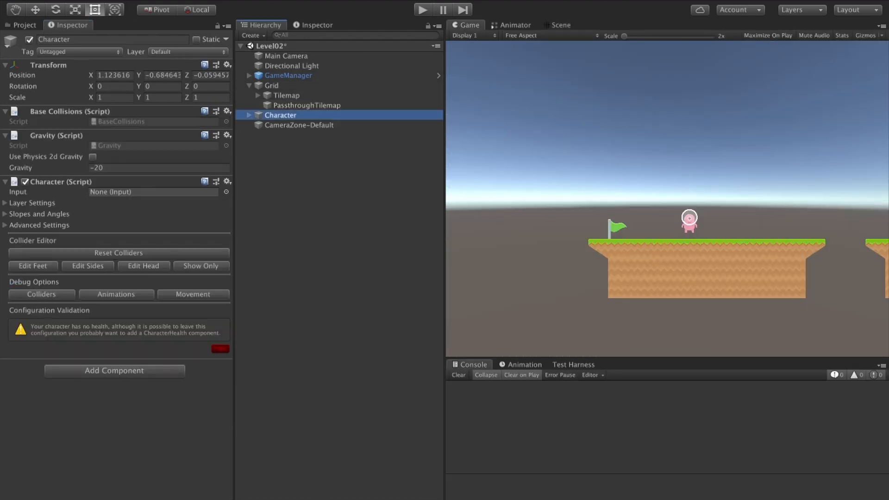
{"action": "left_click", "coordinate": [31, 202]}
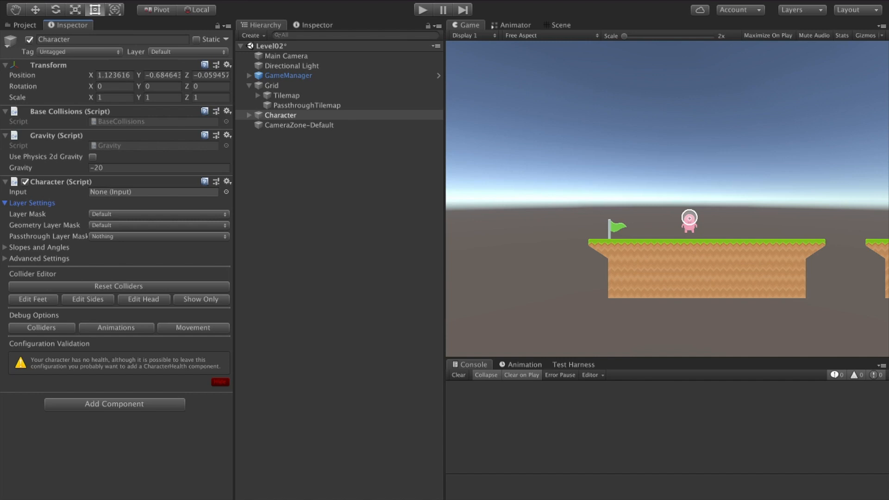
{"action": "left_click", "coordinate": [158, 236]}
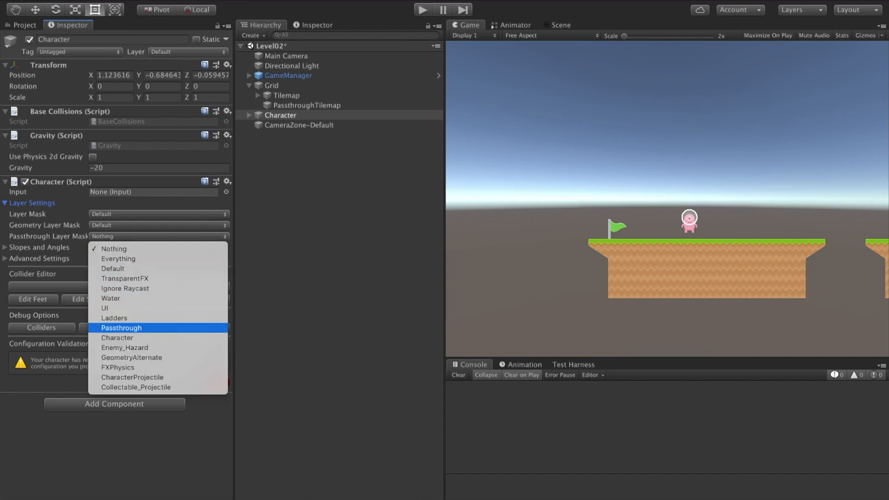
{"action": "left_click", "coordinate": [121, 328]}
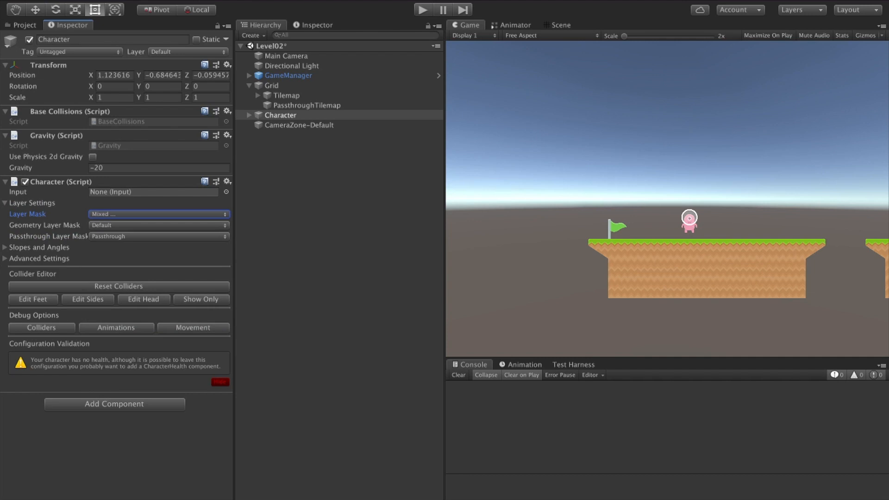
- Open the Tile Palette for PassthroughTilemap and dock it alongside the Console, Animation and Test Harness
{"action": "left_click", "coordinate": [307, 105]}
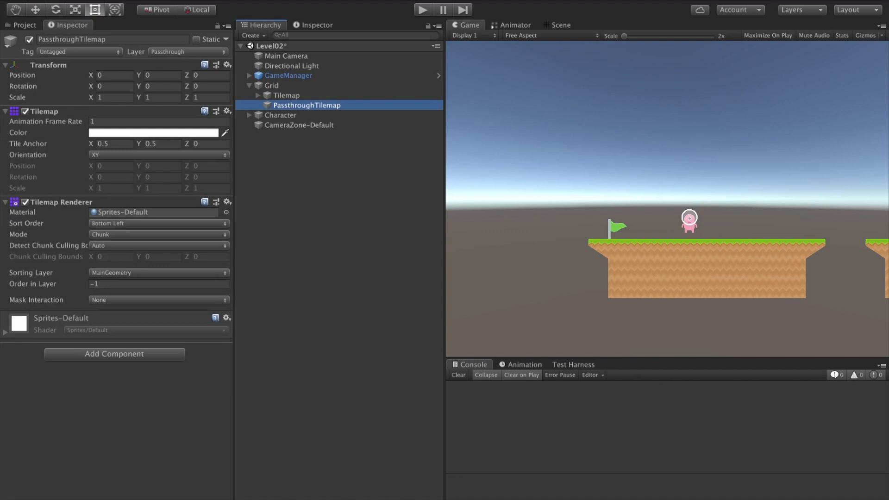
{"action": "left_click", "coordinate": [287, 1]}
{"action": "mouse_move", "coordinate": [338, 176]}
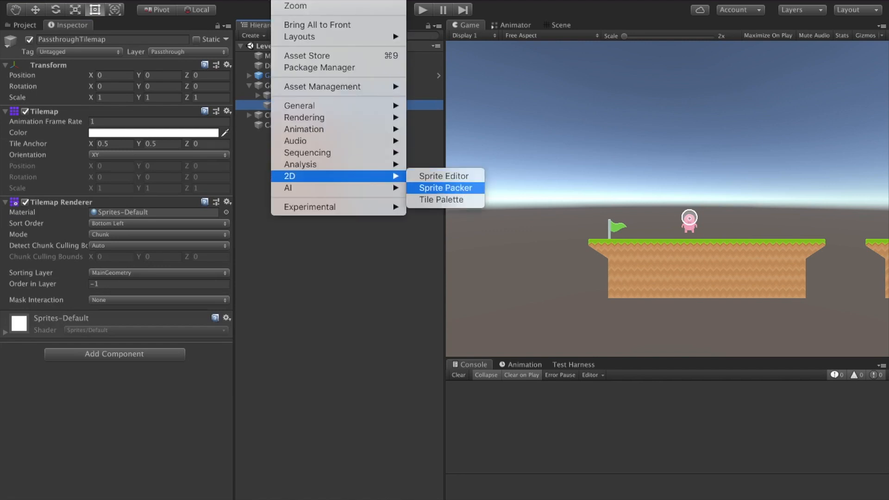
{"action": "left_click", "coordinate": [441, 199]}
{"action": "left_click_drag", "start_coordinate": [203, 156], "coordinate": [624, 364]}
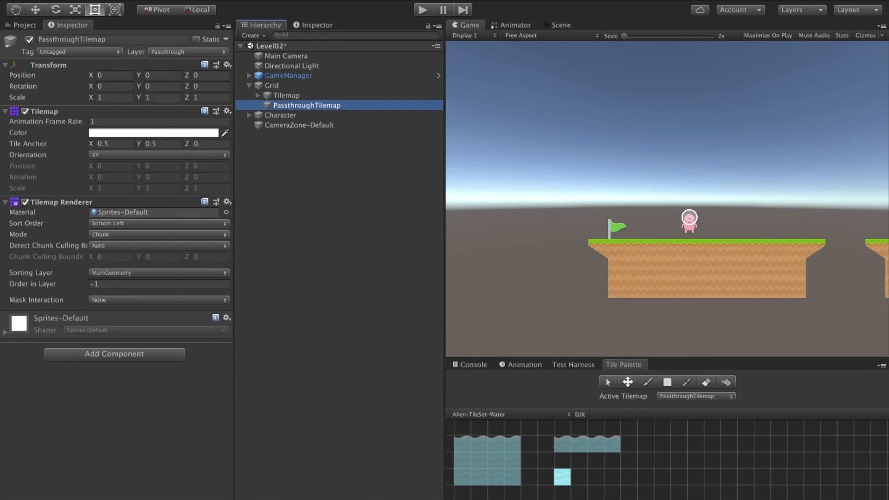
- Switch the tile palette to Alien-TileSet-Grass and pick the trunk tile of the dark grass-topped pillar for painting
{"action": "left_click", "coordinate": [509, 414]}
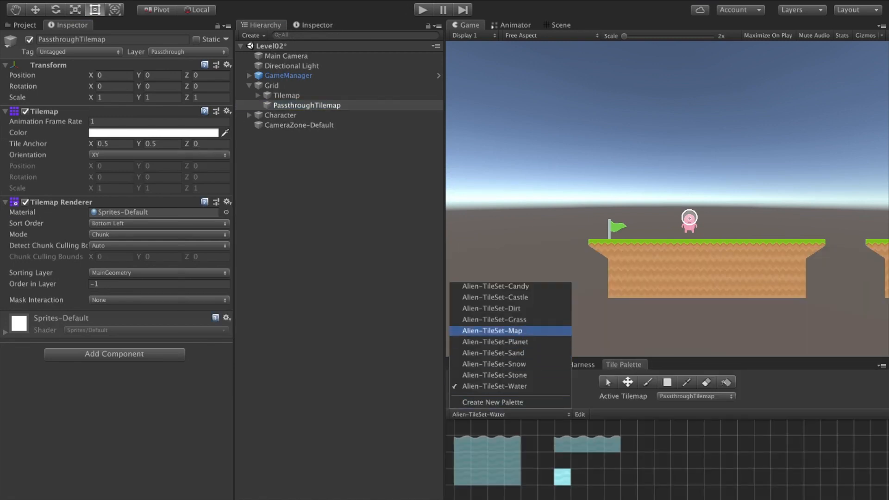
{"action": "left_click", "coordinate": [509, 320]}
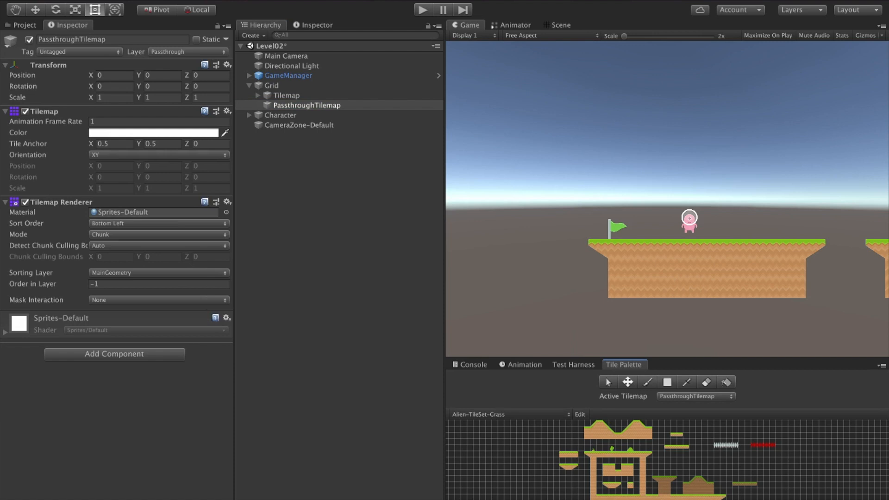
{"action": "left_click", "coordinate": [667, 485]}
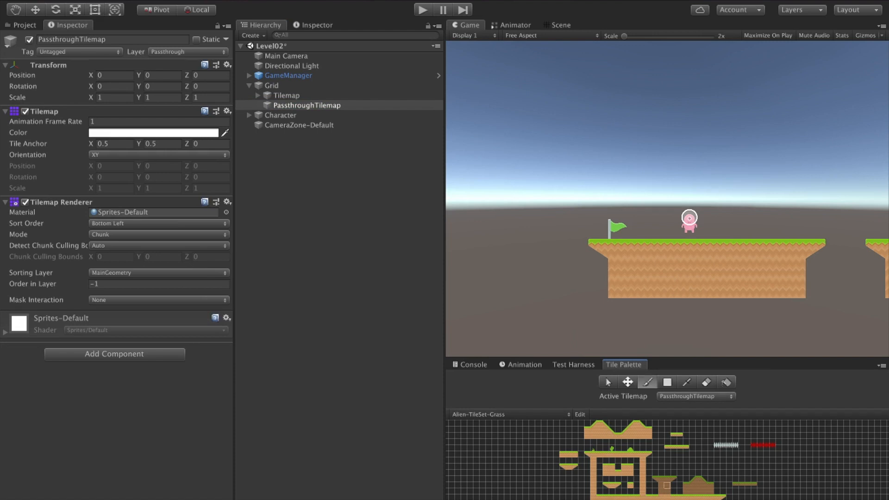
- Paint a dark grass-topped pillar with a side ledge above the middle platform on PassthroughTilemap
{"action": "key", "text": "q"}
{"action": "key", "text": "super+1"}
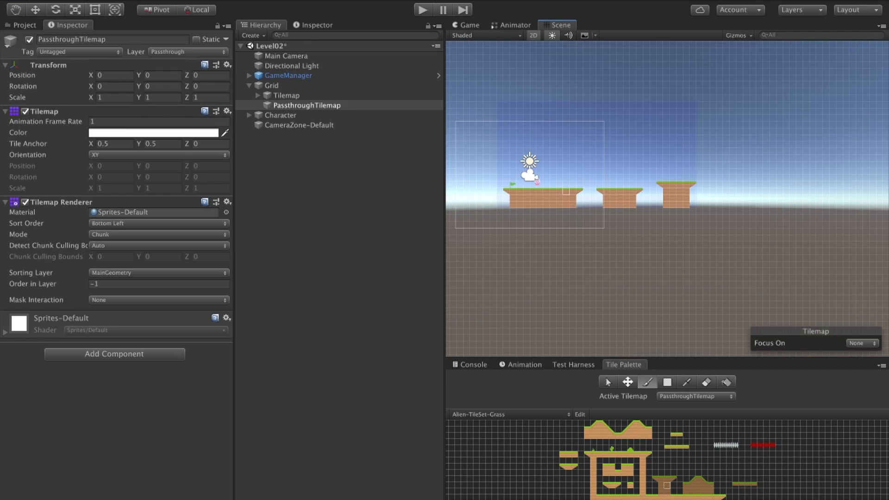
{"action": "mouse_move", "coordinate": [613, 185]}
{"action": "left_mouse_down"}
{"action": "mouse_move", "coordinate": [613, 171]}
{"action": "mouse_move", "coordinate": [626, 171]}
{"action": "mouse_move", "coordinate": [626, 185]}
{"action": "mouse_move", "coordinate": [605, 171]}
{"action": "mouse_move", "coordinate": [632, 172]}
{"action": "left_mouse_up"}
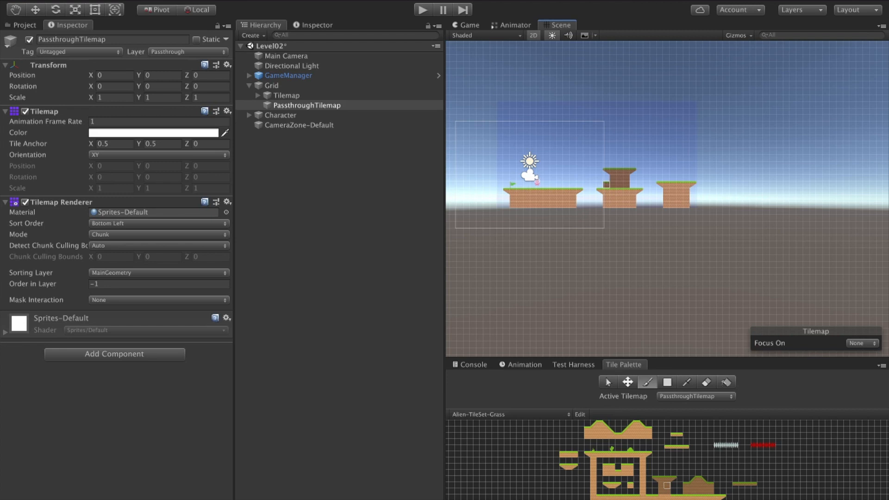
{"action": "left_click", "coordinate": [606, 177]}
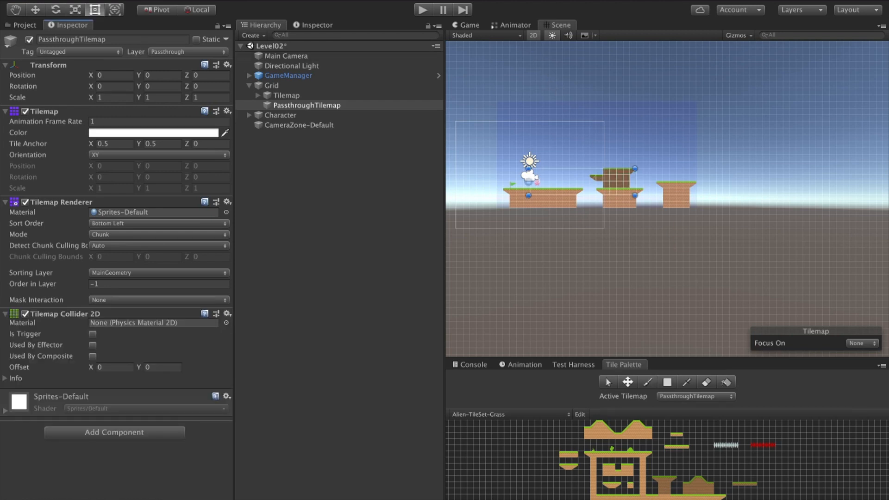
- Play-test the level by running and jumping the character through and onto the passthrough pillar and ledge
{"action": "key", "text": "super+p"}
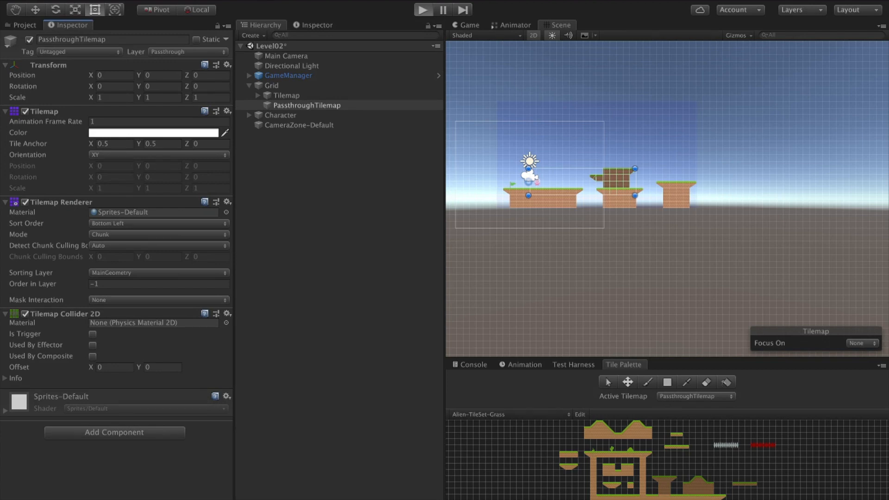
{"action": "key", "text": "Right"}
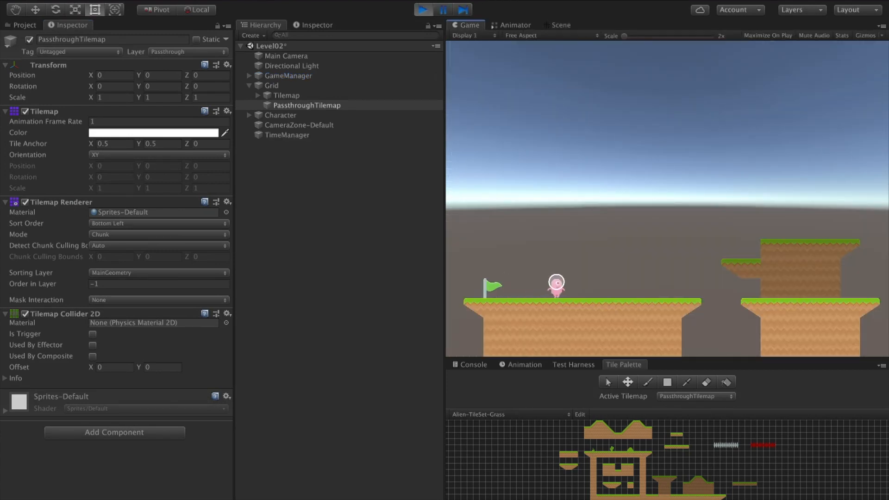
{"action": "key", "text": "space"}
{"action": "key", "text": "space"}
{"action": "key", "text": "Right"}
{"action": "key", "text": "Left"}
{"action": "key", "text": "space"}
{"action": "key", "text": "Left"}
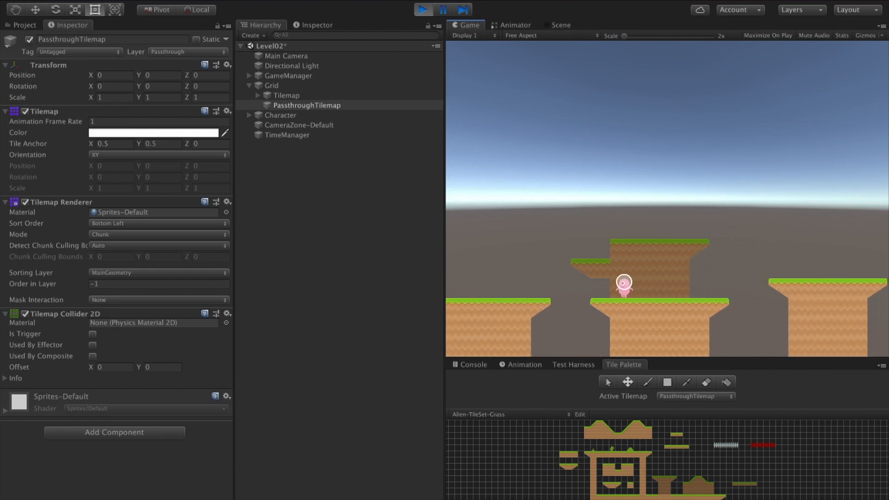
{"action": "key", "text": "space"}
{"action": "key", "text": "Right"}
{"action": "key", "text": "space"}
{"action": "key", "text": "space"}
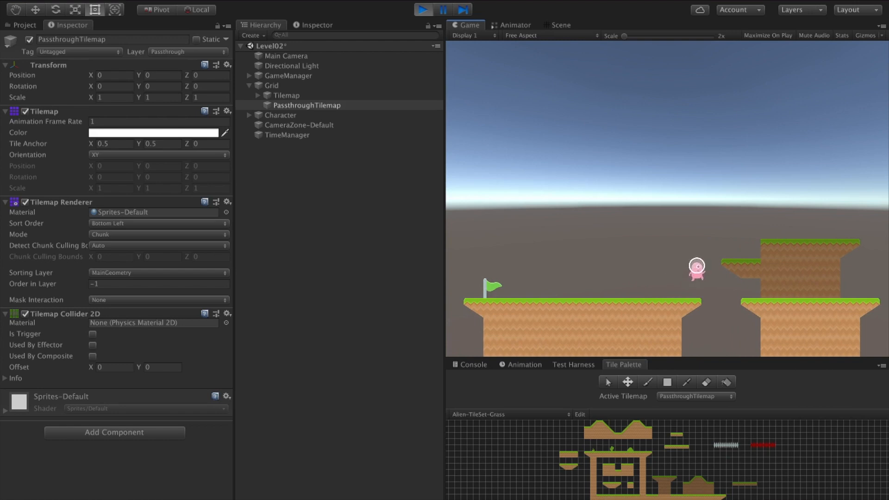
{"action": "key", "text": "space"}
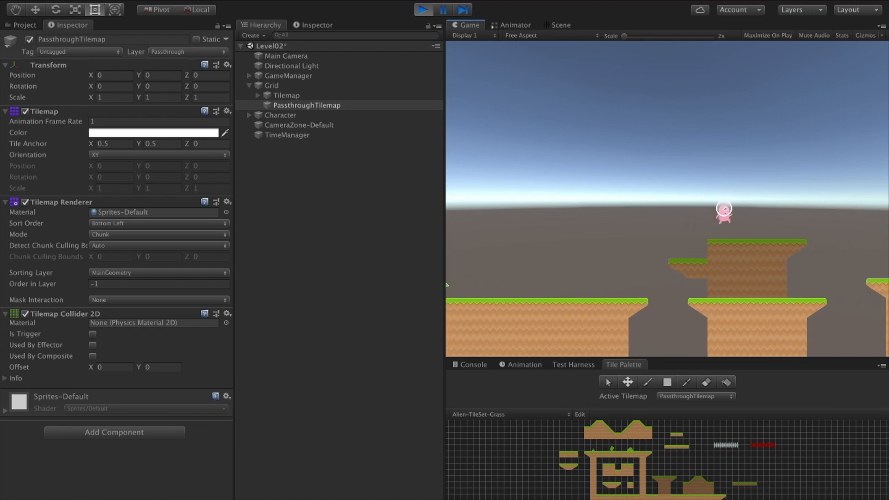
{"action": "key", "text": "super+p"}
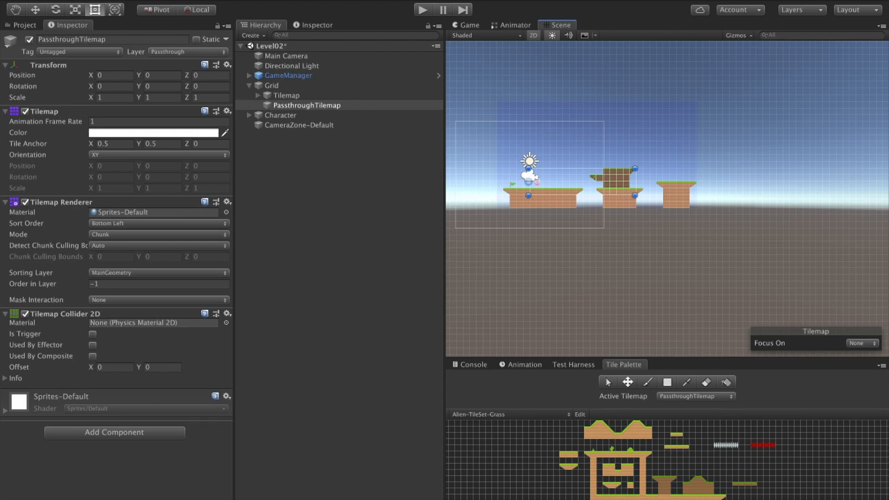
- Create an empty child named PassDown under the Character's Movements and place it above GroundMovement
{"action": "left_click", "coordinate": [249, 114]}
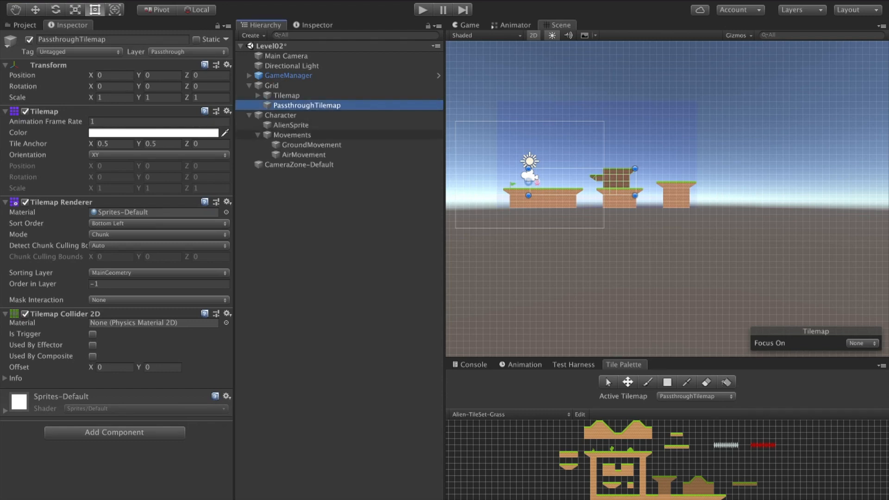
{"action": "left_click", "coordinate": [292, 134]}
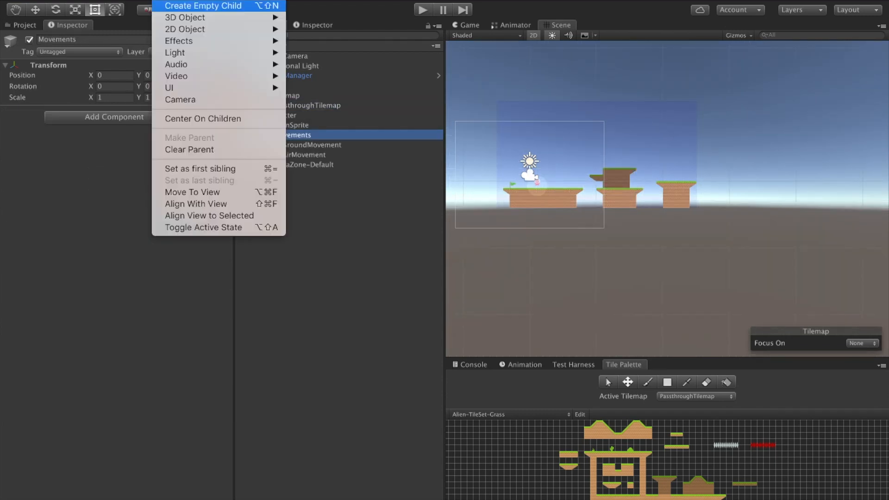
{"action": "left_click", "coordinate": [195, 6]}
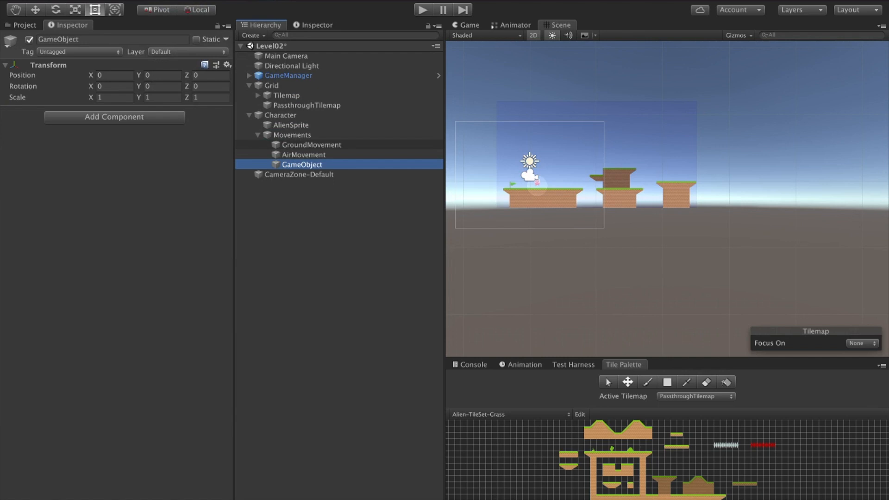
{"action": "key", "text": "Return"}
{"action": "type", "text": "Passthrou"}
{"action": "key", "text": "BackSpace"}
{"action": "key", "text": "BackSpace"}
{"action": "key", "text": "BackSpace"}
{"action": "key", "text": "BackSpace"}
{"action": "key", "text": "BackSpace"}
{"action": "type", "text": "Down"}
{"action": "key", "text": "Return"}
{"action": "left_click_drag", "start_coordinate": [298, 165], "coordinate": [301, 140]}
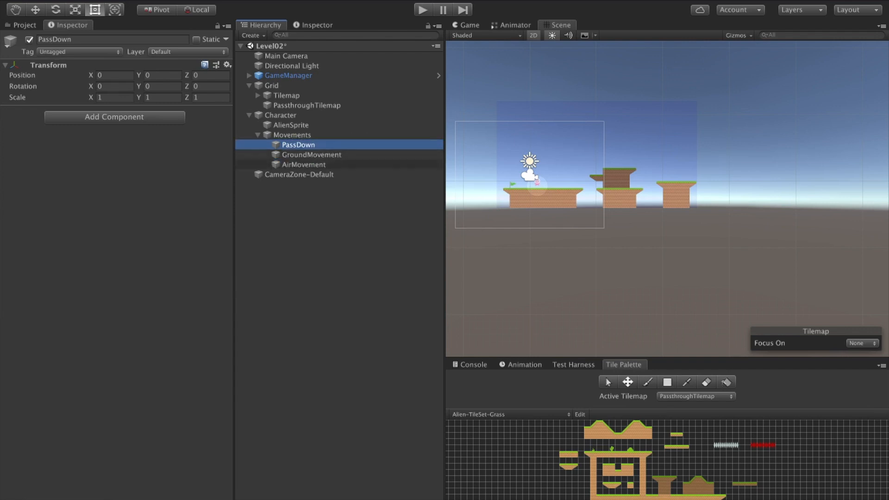
- Add the Ground Movement_Pass Down component to the PassDown object
{"action": "key", "text": "super+shift+a"}
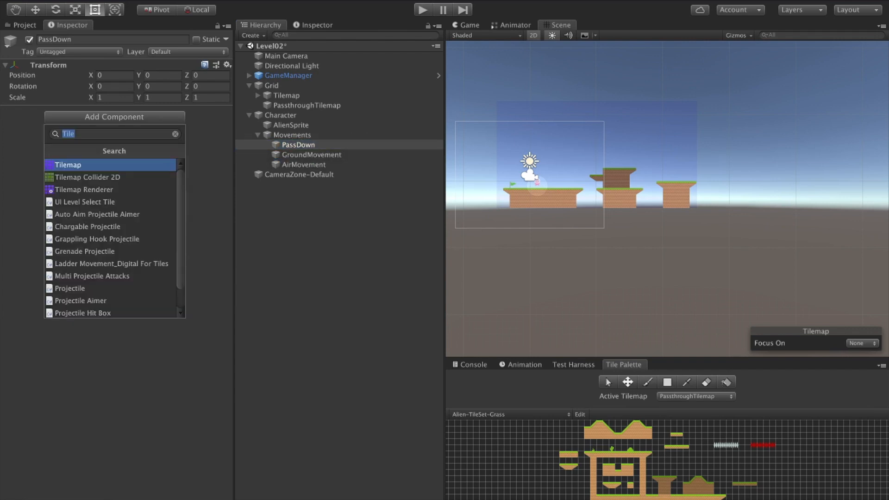
{"action": "type", "text": "Pas"}
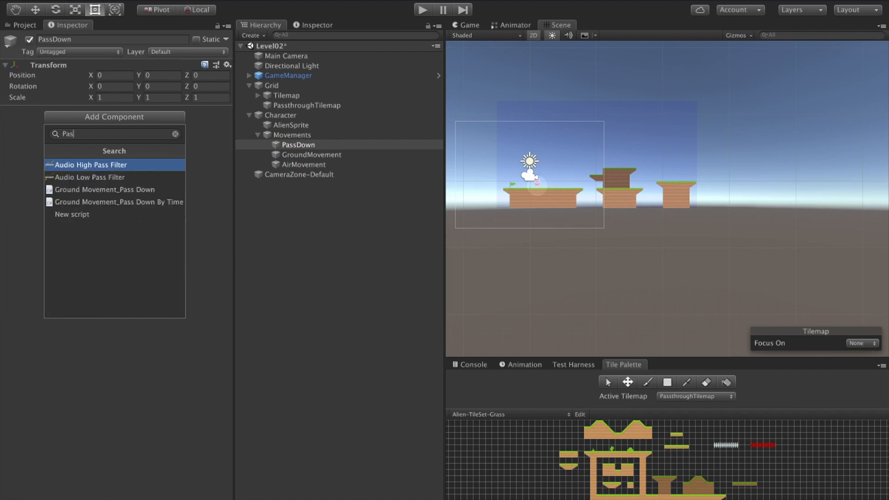
{"action": "key", "text": "Down"}
{"action": "key", "text": "Down"}
{"action": "key", "text": "Return"}
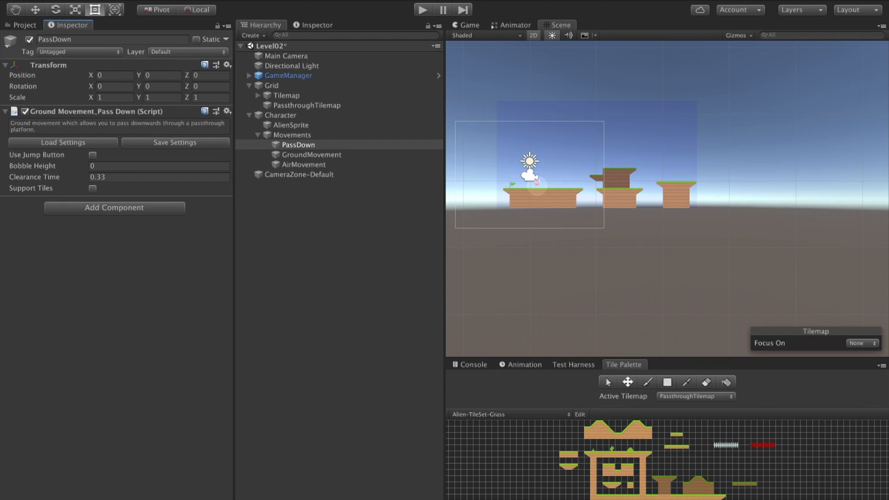
- Set the Pass Down movement's Bobble Height to 0.2, enable Support Tiles and Use Jump Button, and run the game
{"action": "left_click", "coordinate": [93, 166]}
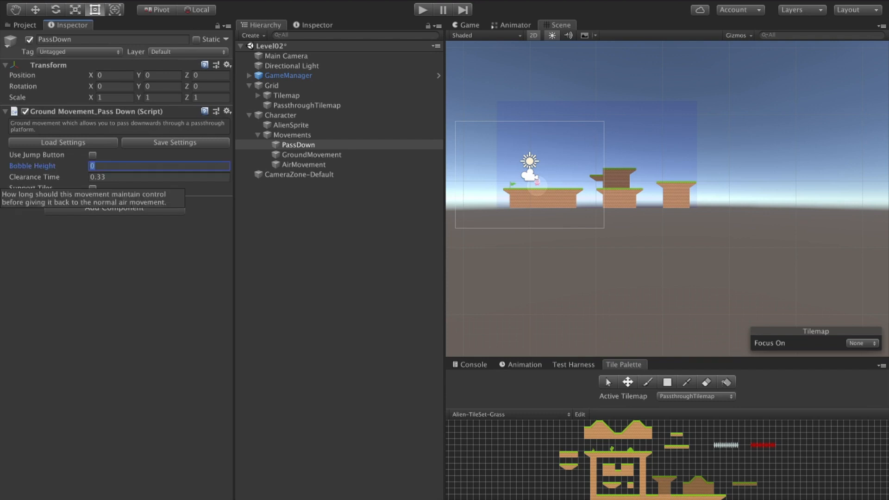
{"action": "type", "text": ".2"}
{"action": "key", "text": "Return"}
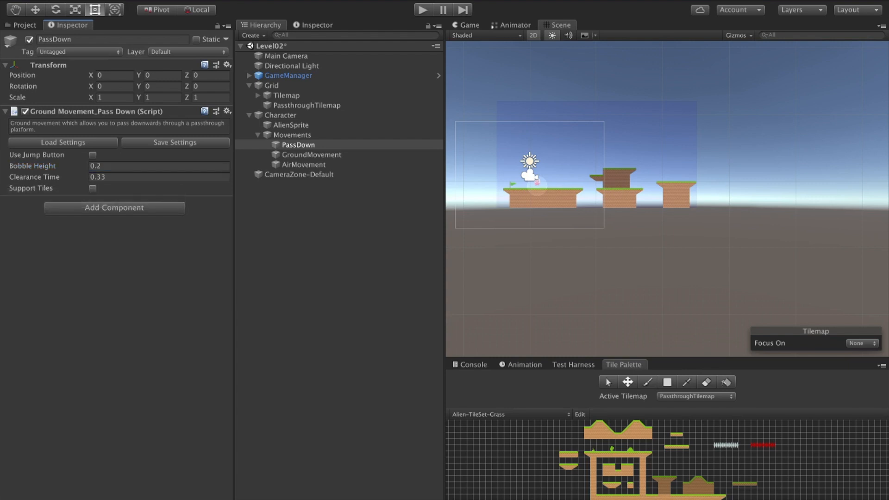
{"action": "left_click", "coordinate": [92, 189]}
{"action": "left_click", "coordinate": [92, 155]}
{"action": "key", "text": "super+p"}
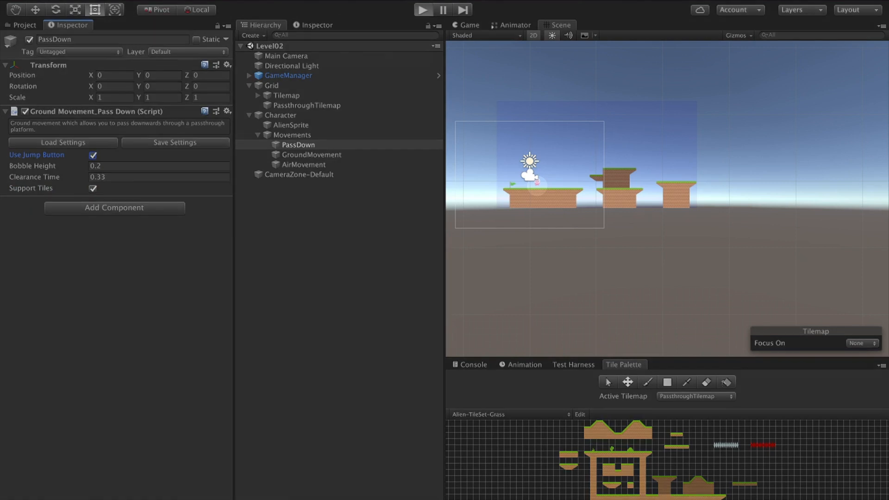
- Set the Pass Down movement's Clearance Time to 0.5 and its Bobble Height to 0.1
{"action": "left_click", "coordinate": [98, 177]}
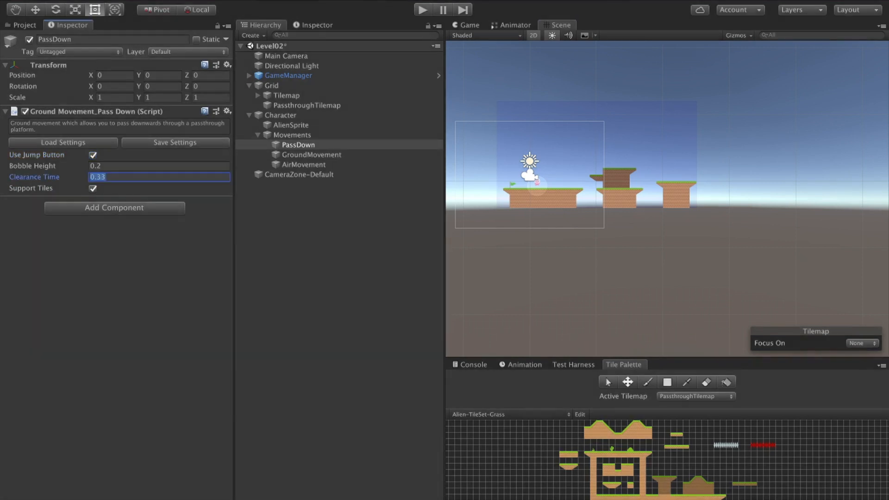
{"action": "type", "text": ".5"}
{"action": "left_click", "coordinate": [98, 165]}
{"action": "type", "text": ".1"}
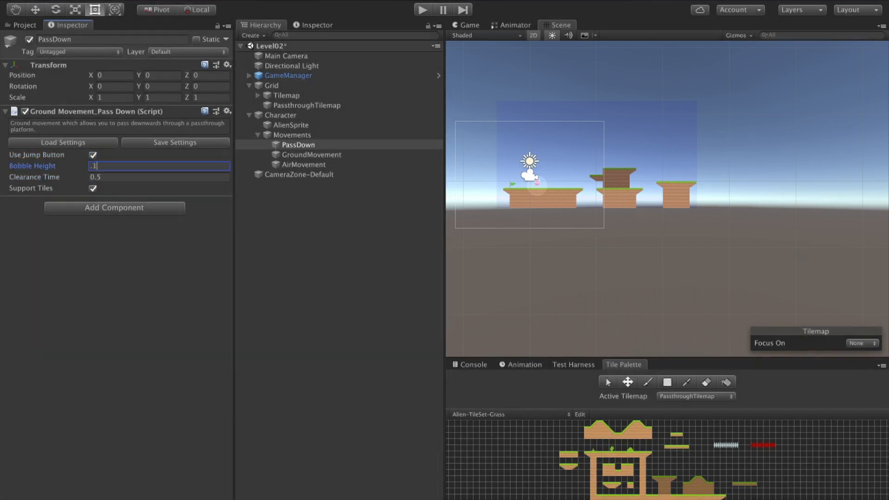
- Play-test jumping onto the passthrough platforms and dropping down through them with down plus jump
{"action": "key", "text": "super+p"}
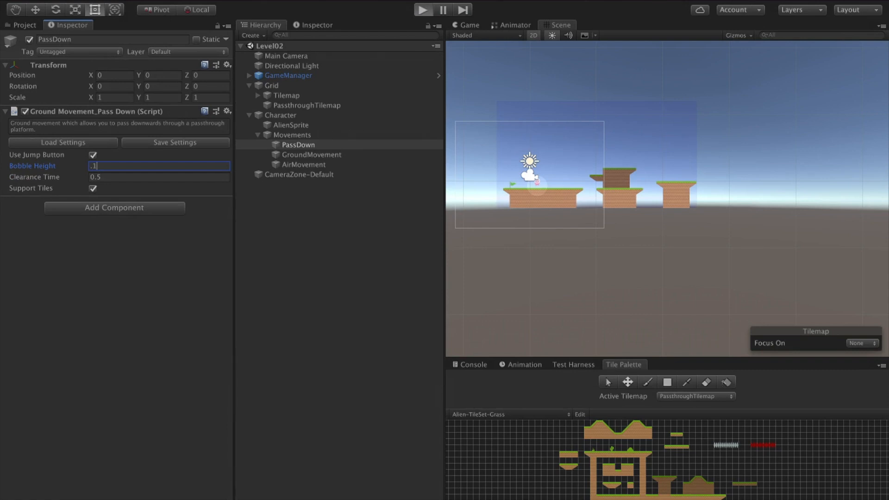
{"action": "key", "text": "Right"}
{"action": "key", "text": "space"}
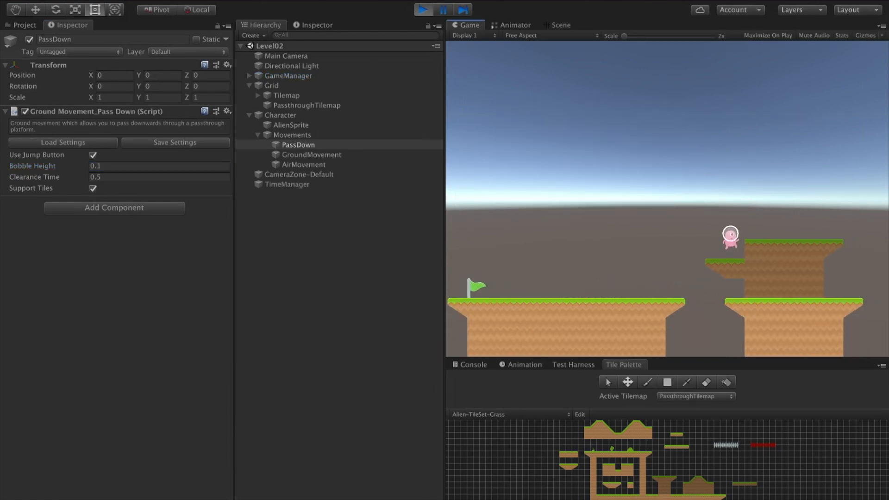
{"action": "key", "text": "Down+space"}
{"action": "key", "text": "Left"}
{"action": "key", "text": "space"}
{"action": "key", "text": "space"}
{"action": "key", "text": "space"}
{"action": "key", "text": "ctrl+p"}
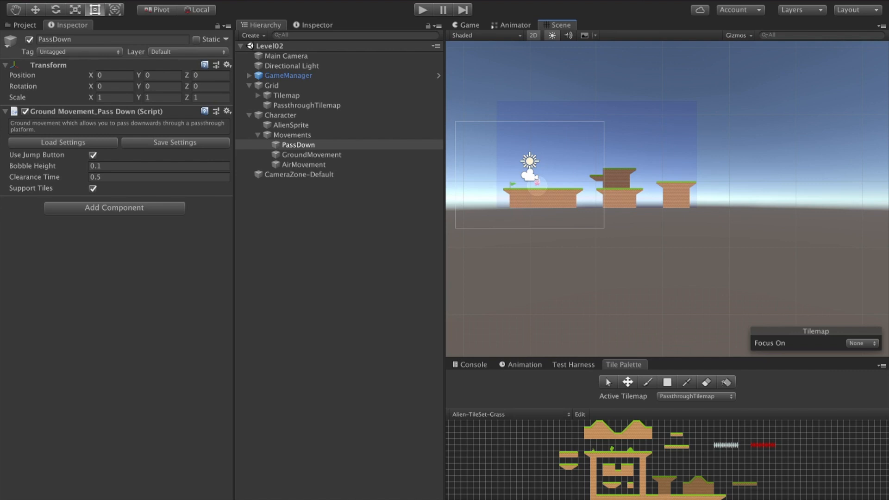
- Erase a section of ground from the first platform on the main Tilemap, keeping its outer edge
{"action": "left_click", "coordinate": [286, 96]}
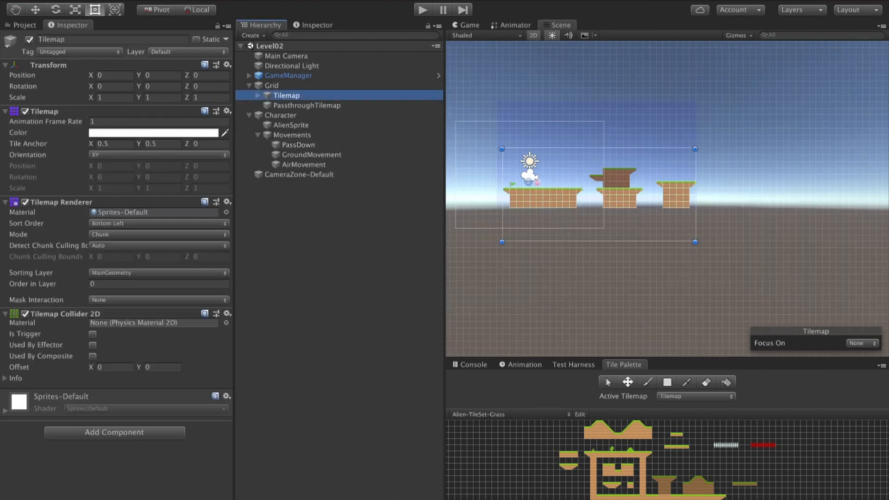
{"action": "left_click", "coordinate": [706, 382]}
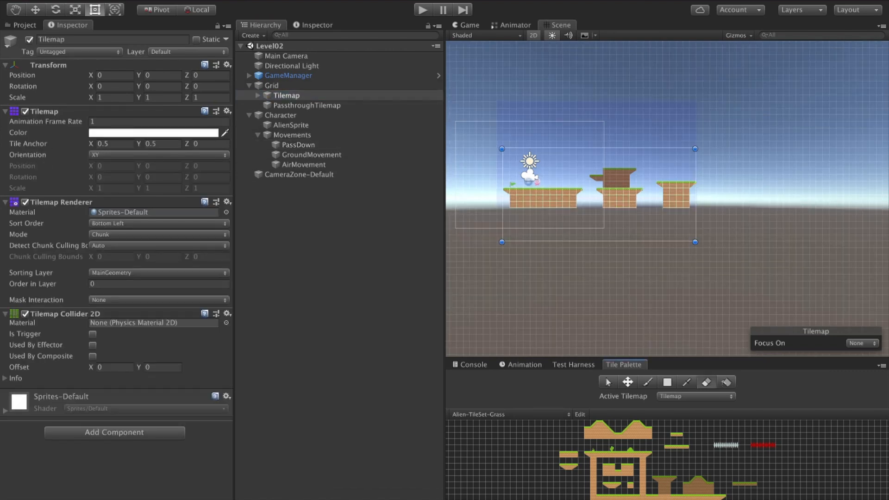
{"action": "mouse_move", "coordinate": [553, 190]}
{"action": "left_mouse_down"}
{"action": "mouse_move", "coordinate": [553, 205]}
{"action": "mouse_move", "coordinate": [566, 197]}
{"action": "mouse_move", "coordinate": [560, 190]}
{"action": "mouse_move", "coordinate": [566, 204]}
{"action": "mouse_move", "coordinate": [546, 205]}
{"action": "left_mouse_up"}
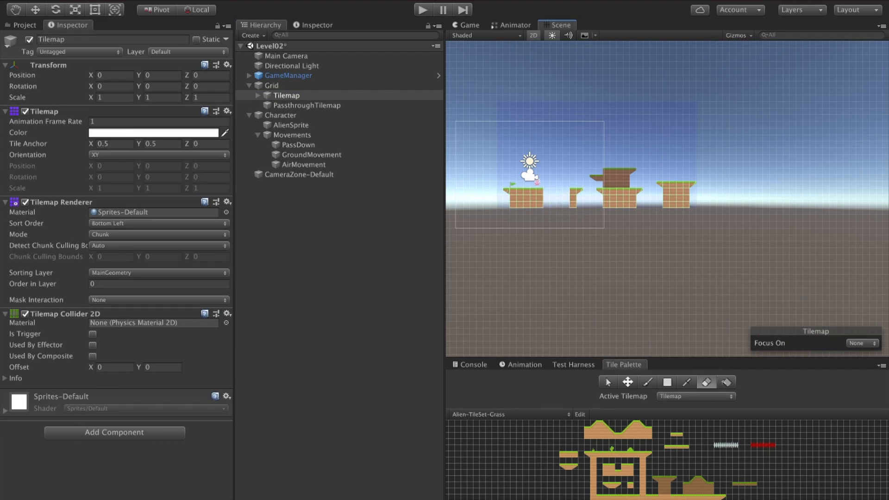
- Paint a low sloped hill into the erased section and fill the gap between the first and middle platforms with ground
{"action": "key", "text": "b"}
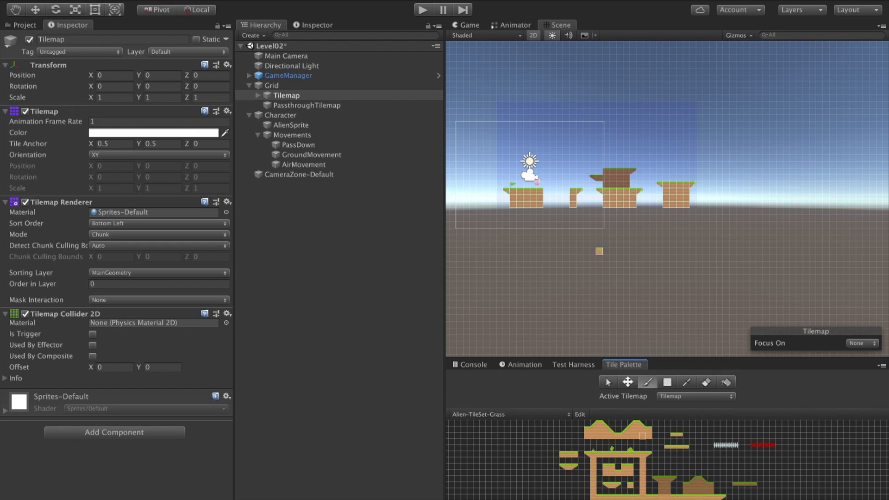
{"action": "left_click", "coordinate": [547, 204]}
{"action": "mouse_move", "coordinate": [546, 204]}
{"action": "left_mouse_down"}
{"action": "mouse_move", "coordinate": [546, 191]}
{"action": "mouse_move", "coordinate": [560, 185]}
{"action": "mouse_move", "coordinate": [560, 205]}
{"action": "mouse_move", "coordinate": [554, 191]}
{"action": "mouse_move", "coordinate": [566, 184]}
{"action": "mouse_move", "coordinate": [566, 204]}
{"action": "left_mouse_up"}
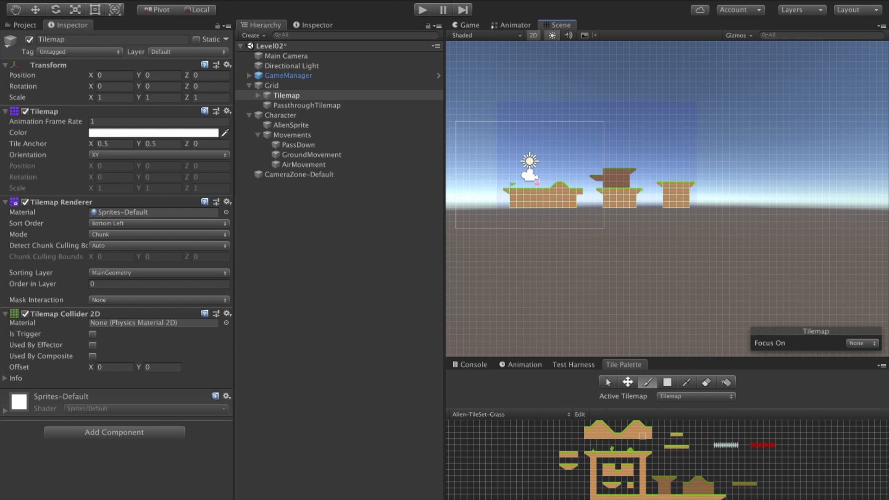
{"action": "mouse_move", "coordinate": [580, 192]}
{"action": "left_mouse_down"}
{"action": "mouse_move", "coordinate": [593, 198]}
{"action": "mouse_move", "coordinate": [588, 192]}
{"action": "mouse_move", "coordinate": [583, 204]}
{"action": "mouse_move", "coordinate": [600, 204]}
{"action": "left_mouse_up"}
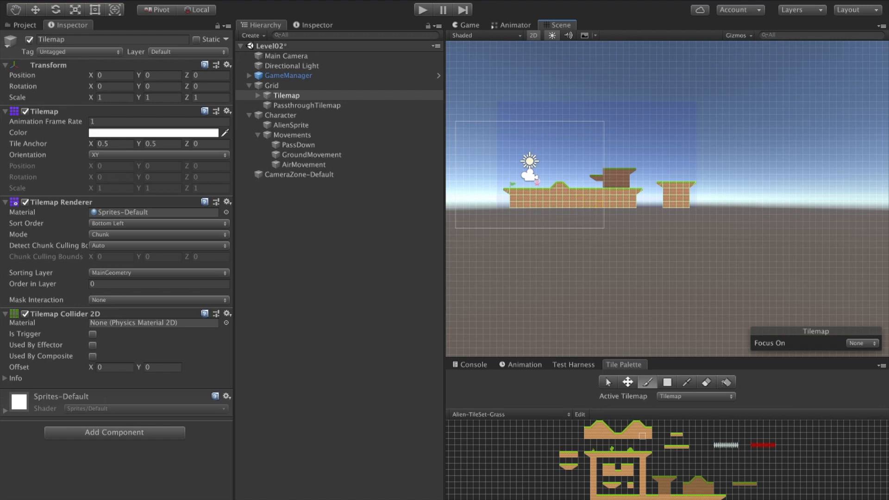
- Paint a second, higher tier onto the hill, with a long slope descending toward the passthrough pillar
{"action": "left_click", "coordinate": [573, 184]}
{"action": "left_click", "coordinate": [573, 178]}
{"action": "left_click", "coordinate": [579, 185]}
{"action": "left_click", "coordinate": [580, 178]}
{"action": "left_click", "coordinate": [586, 185]}
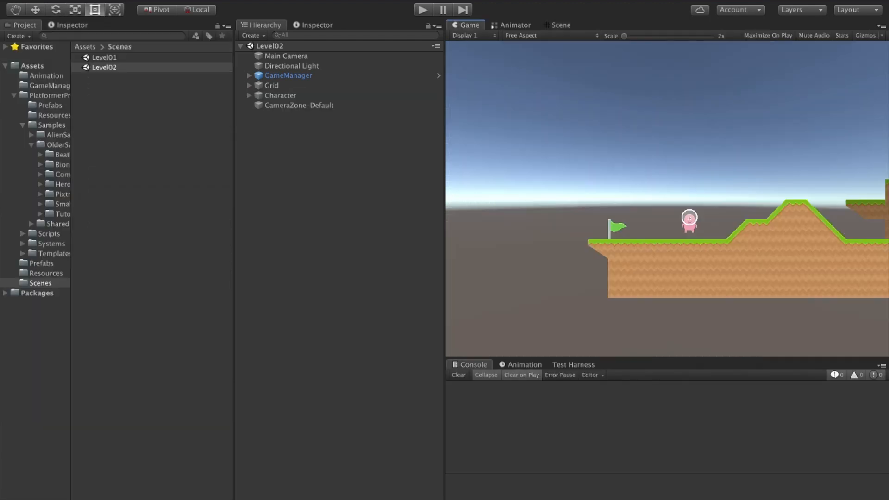
- Play-test the slopes by moving the character back and forth over the new hill
{"action": "key", "text": "super+p"}
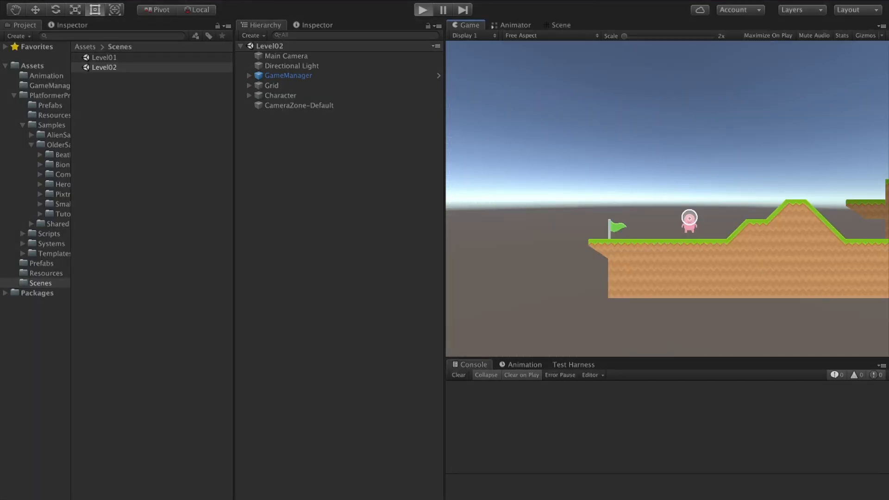
{"action": "key", "text": "Right"}
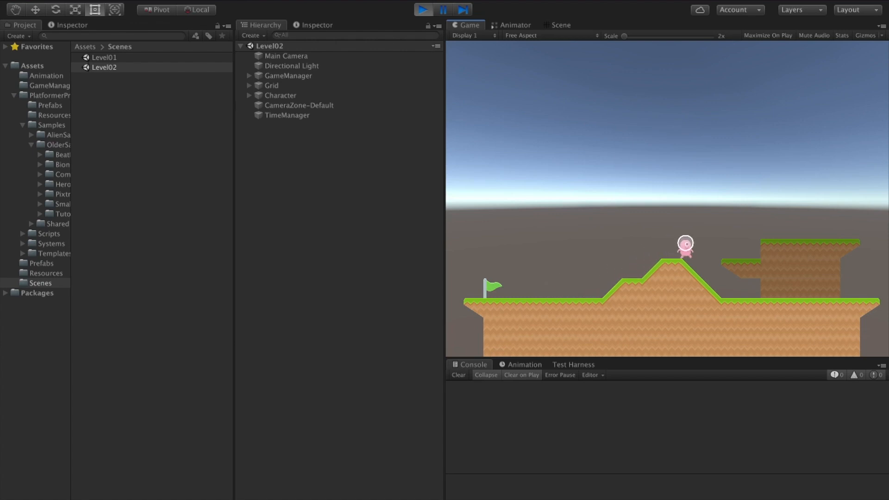
{"action": "key", "text": "Left"}
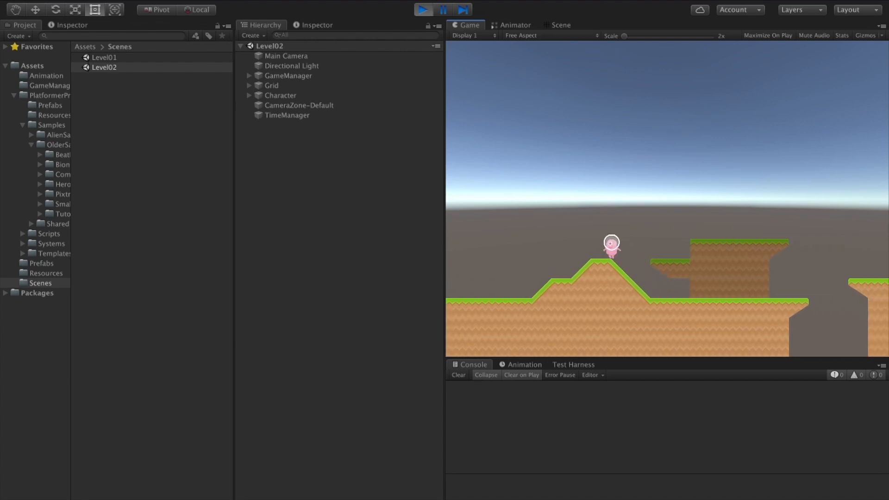
{"action": "key", "text": "Right"}
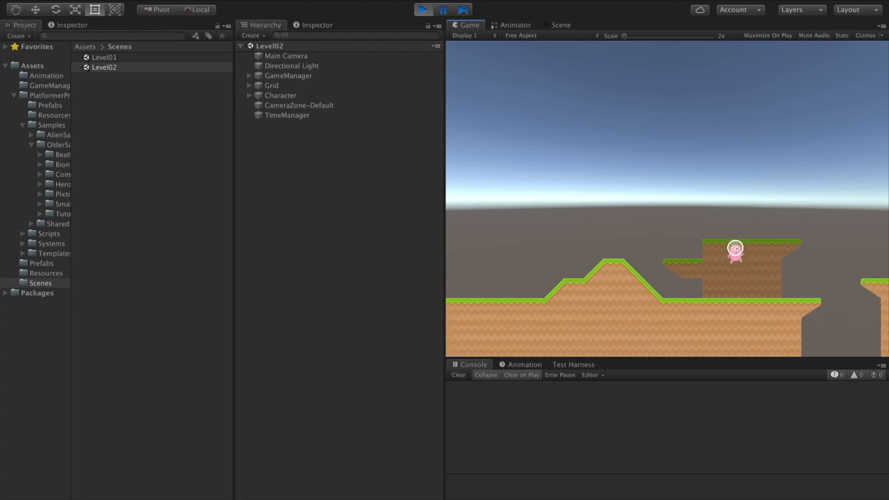
- Run the character up and down both sides of the hill to check its slope movement, ending the play test
{"action": "key", "text": "Left"}
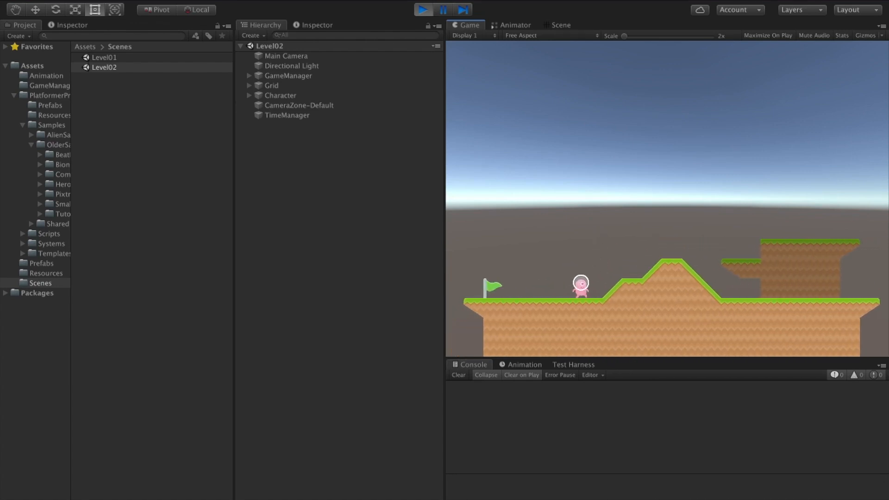
{"action": "key", "text": "Left"}
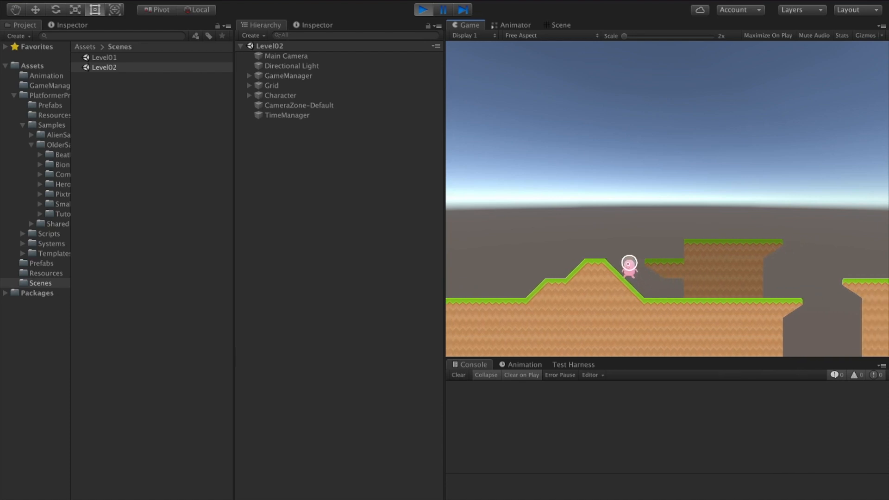
{"action": "key", "text": "Right"}
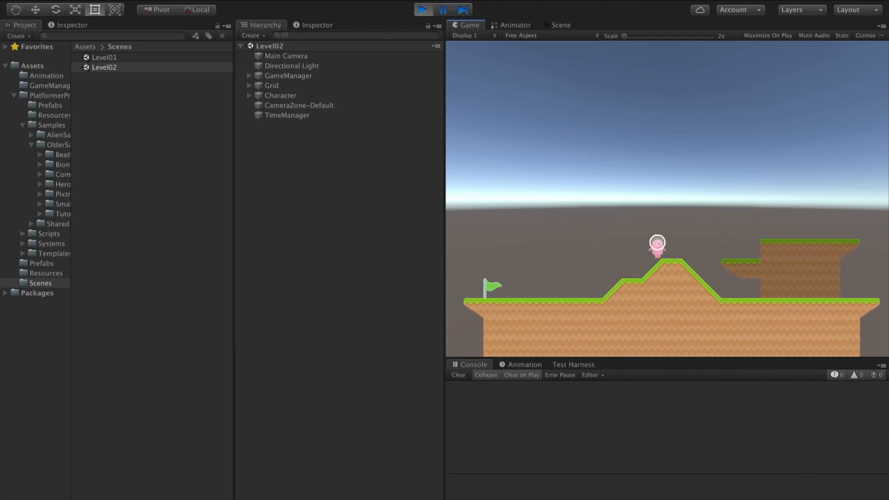
{"action": "key", "text": "Left"}
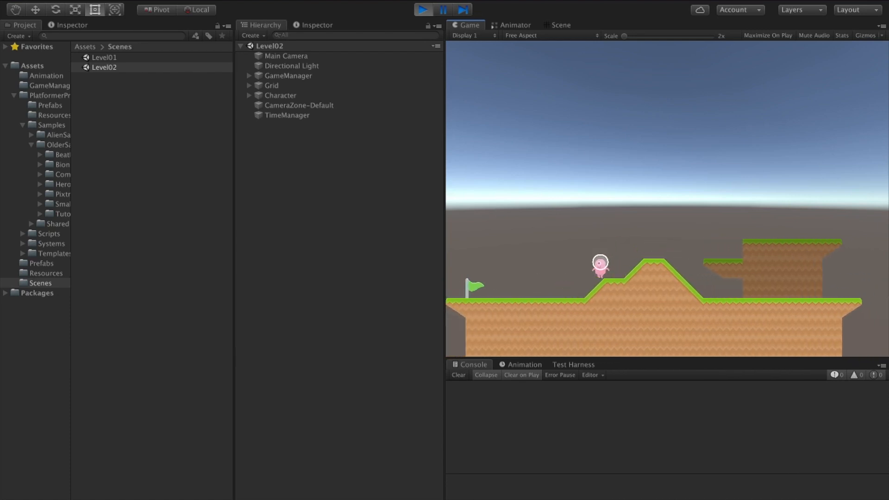
{"action": "key", "text": "Right"}
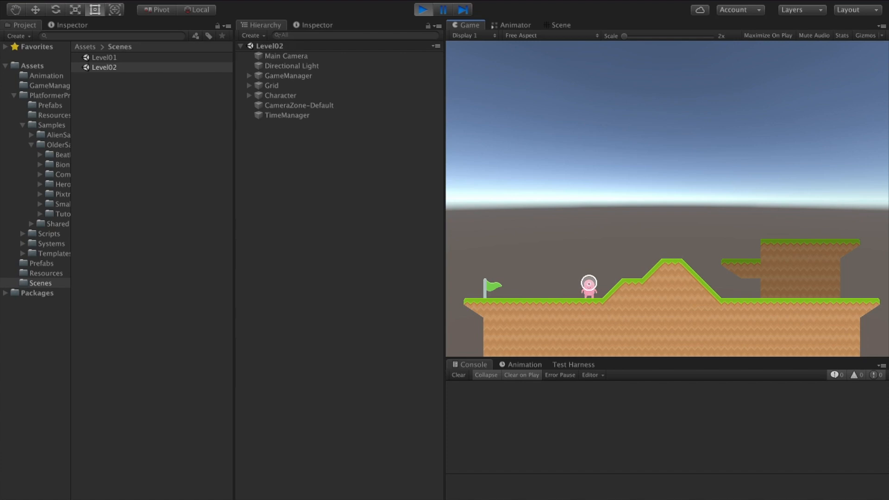
{"action": "key", "text": "ctrl+p"}
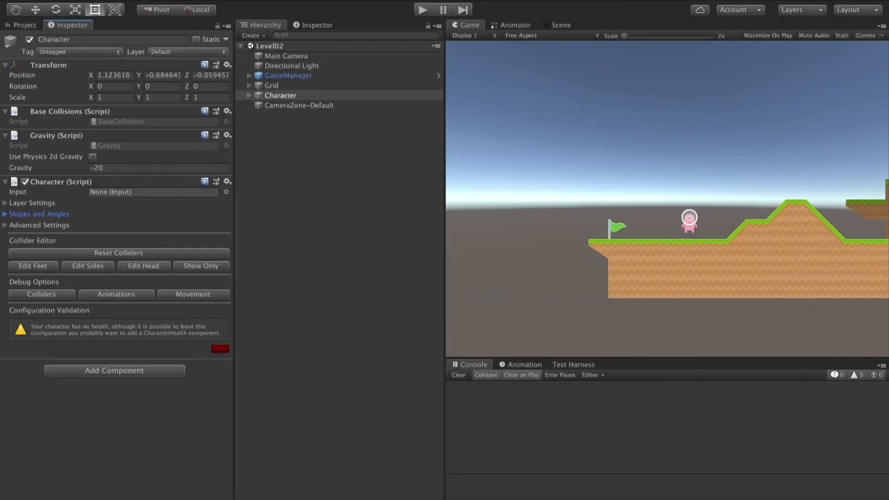
- In the Character script's Advanced Settings, set Feet Look Ahead to 0.3 and Grounded Look Ahead to 0.2
{"action": "left_click", "coordinate": [39, 225]}
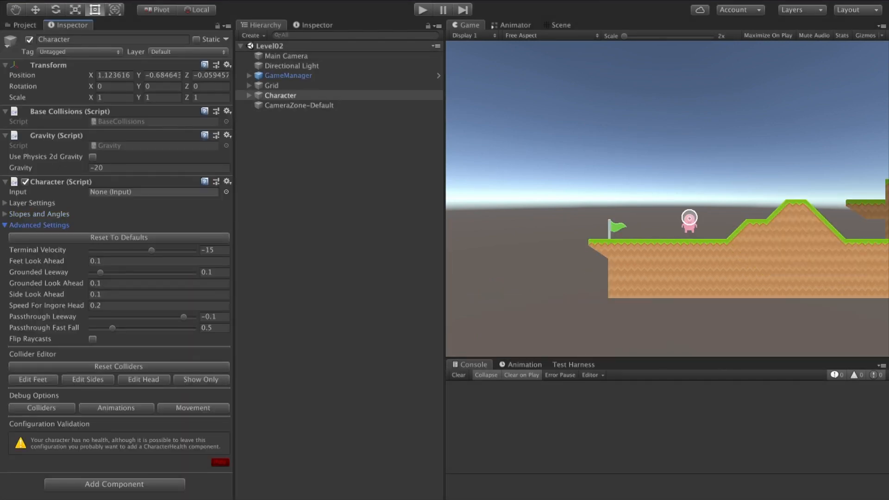
{"action": "left_click", "coordinate": [96, 260]}
{"action": "type", "text": ".3"}
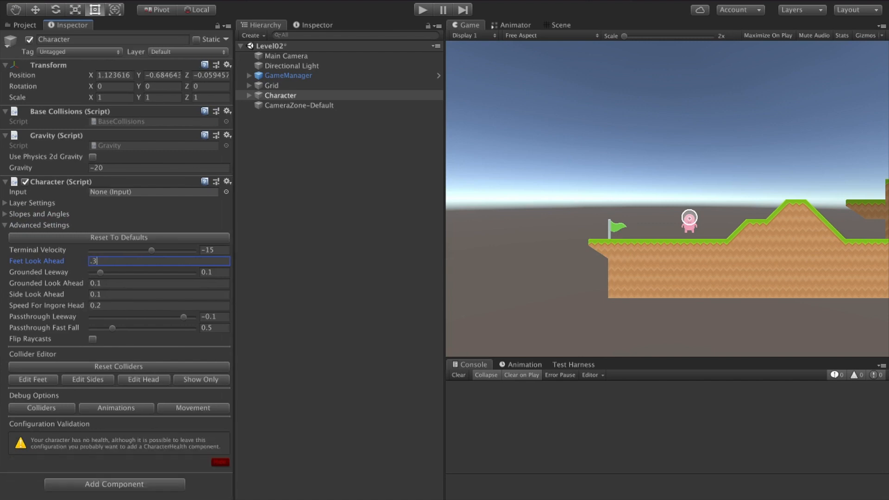
{"action": "left_click", "coordinate": [96, 283]}
{"action": "type", "text": ".2"}
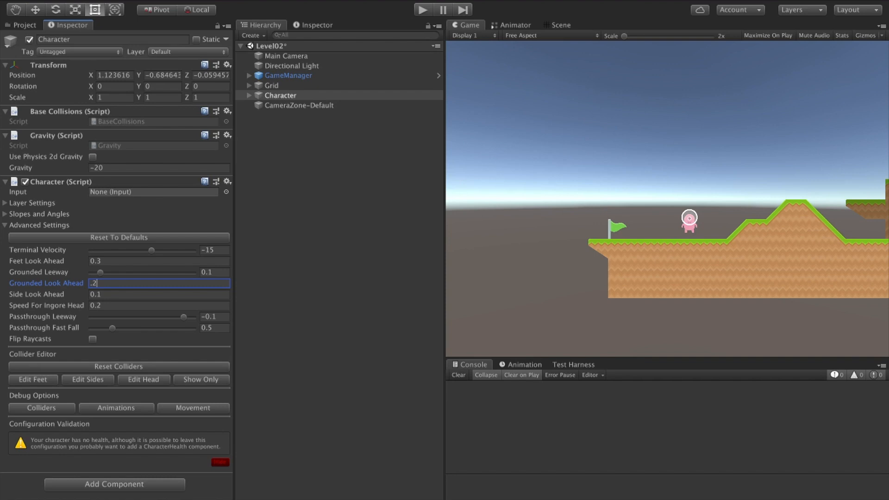
- Play-test the new look-ahead values by running the character over the hill and back, and stop the game
{"action": "key", "text": "super+p"}
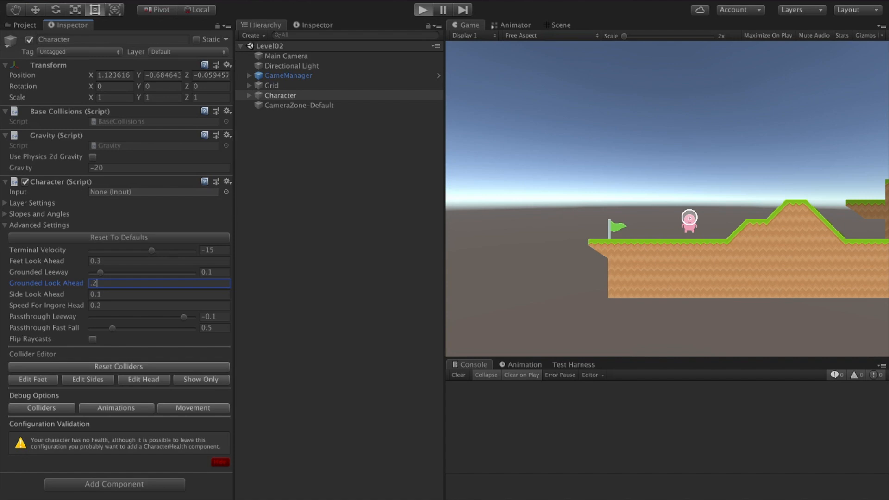
{"action": "key", "text": "Right"}
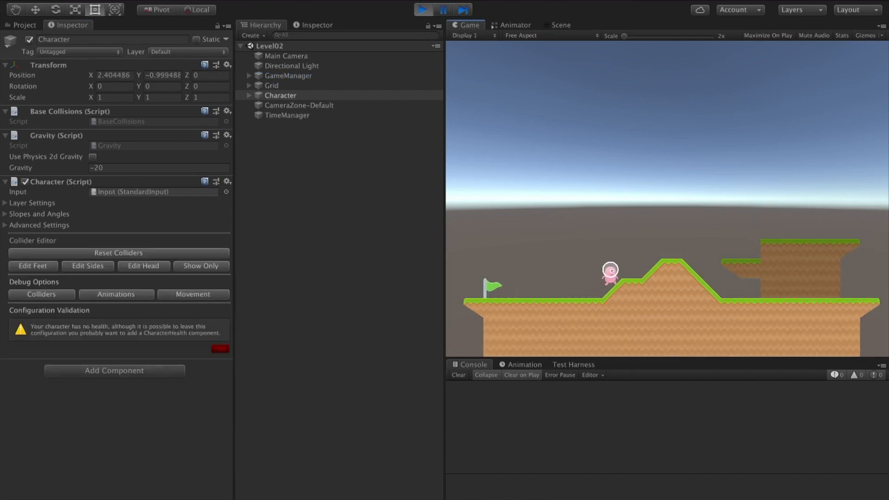
{"action": "key", "text": "Left"}
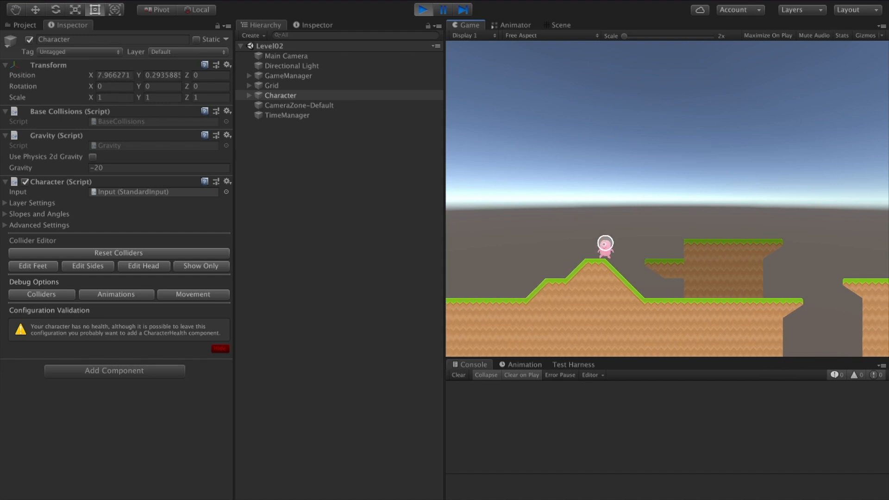
{"action": "key", "text": "Right"}
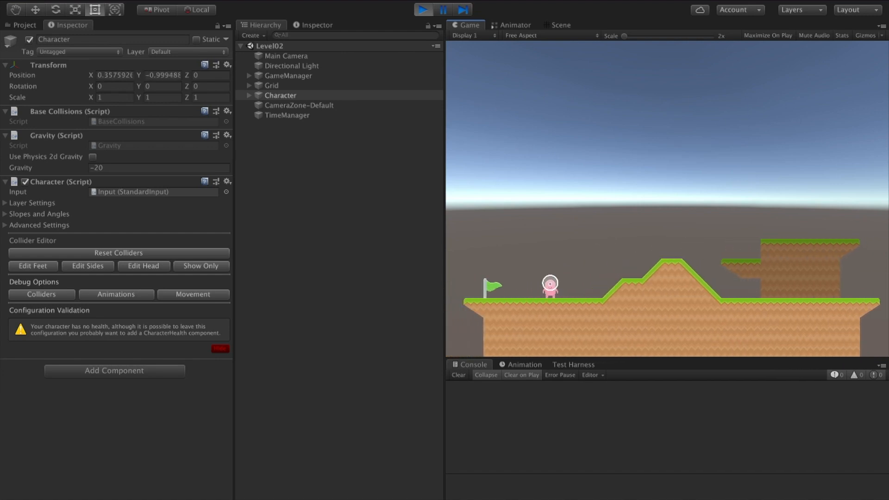
{"action": "key", "text": "super+p"}
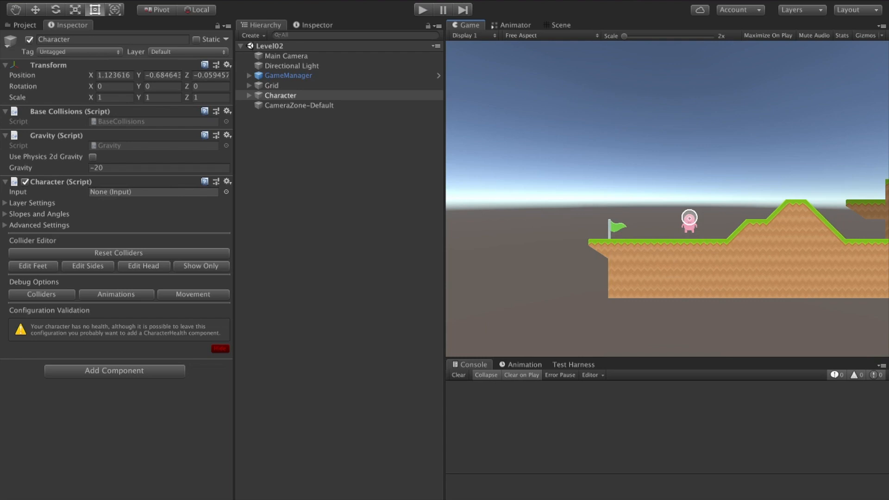
- Set the character's Up Slope Deceleration to 2 in its Slopes and Angles settings
{"action": "left_click", "coordinate": [39, 214]}
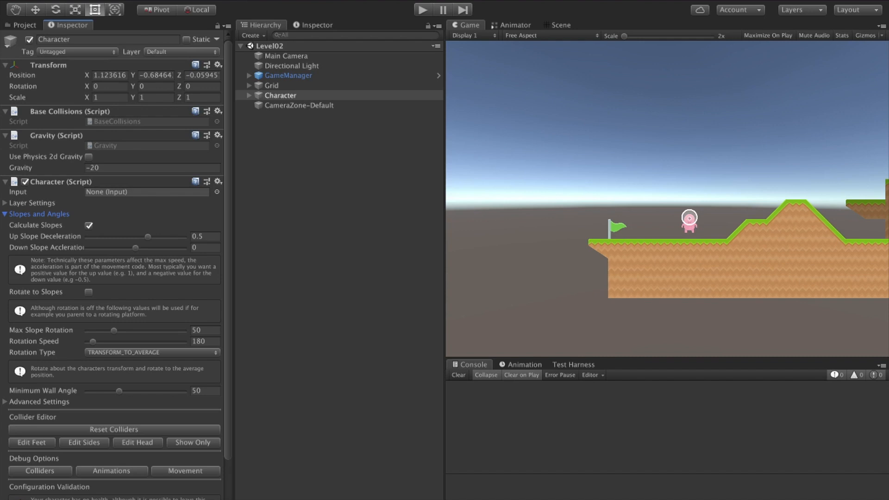
{"action": "left_click", "coordinate": [205, 237]}
{"action": "type", "text": "2"}
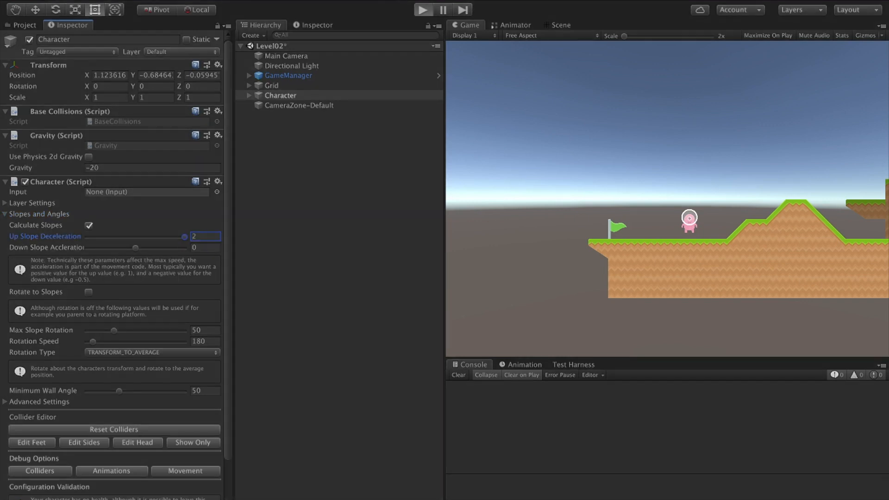
- Play-test the stronger uphill deceleration by running the character repeatedly across the hill, ending the test near the passthrough pillar
{"action": "key", "text": "Right"}
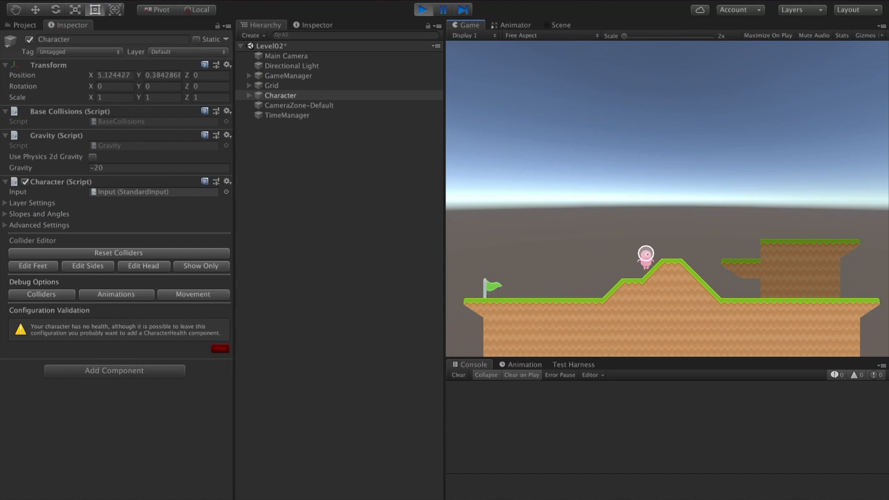
{"action": "key", "text": "Left"}
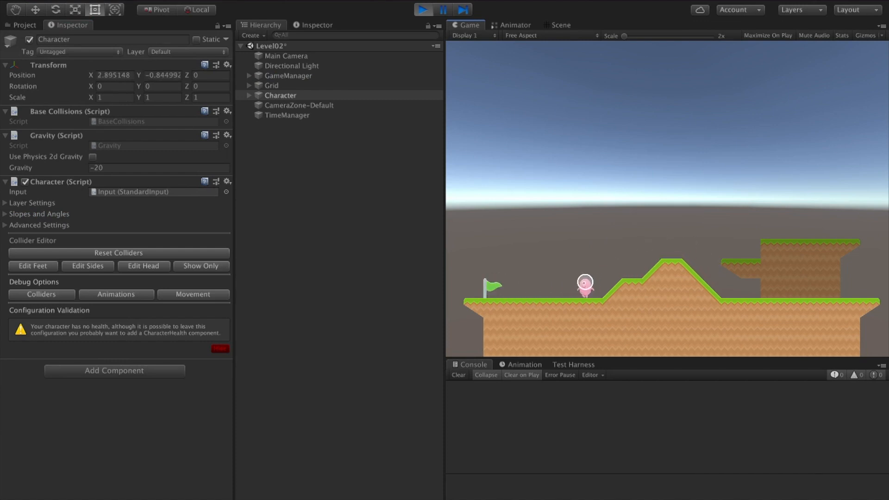
{"action": "key", "text": "Right"}
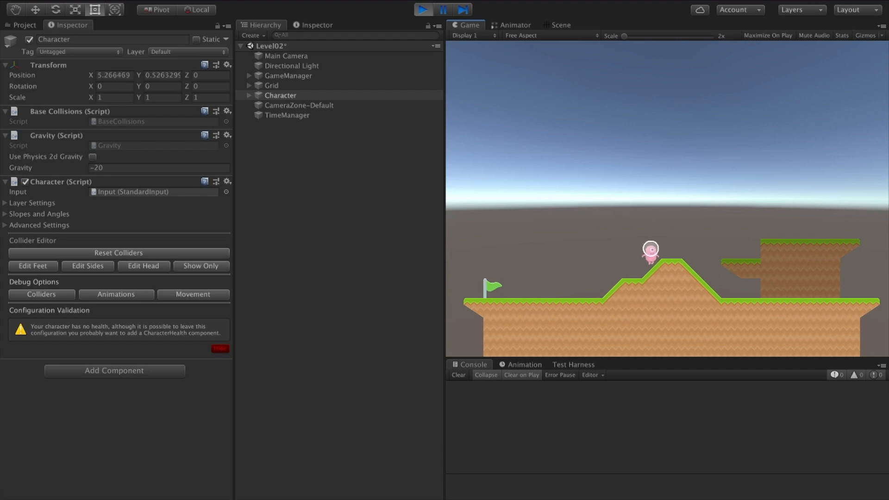
{"action": "key", "text": "Left"}
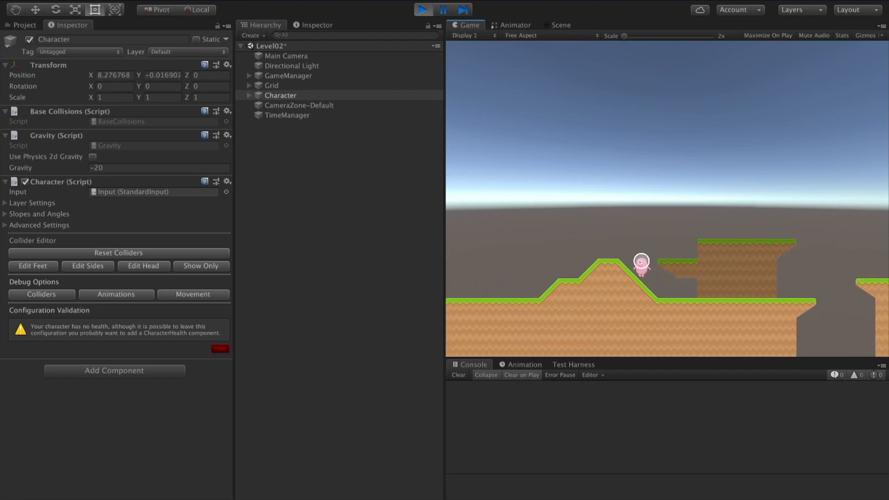
{"action": "key", "text": "Right"}
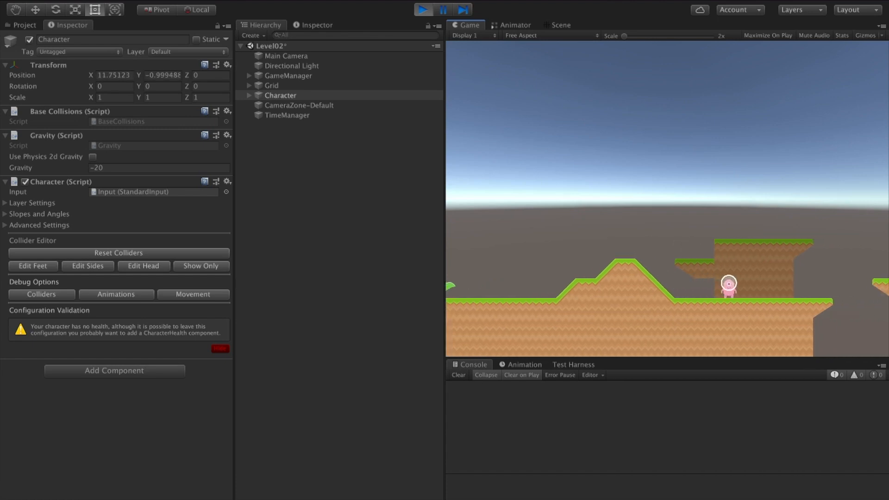
{"action": "key", "text": "ctrl+p"}
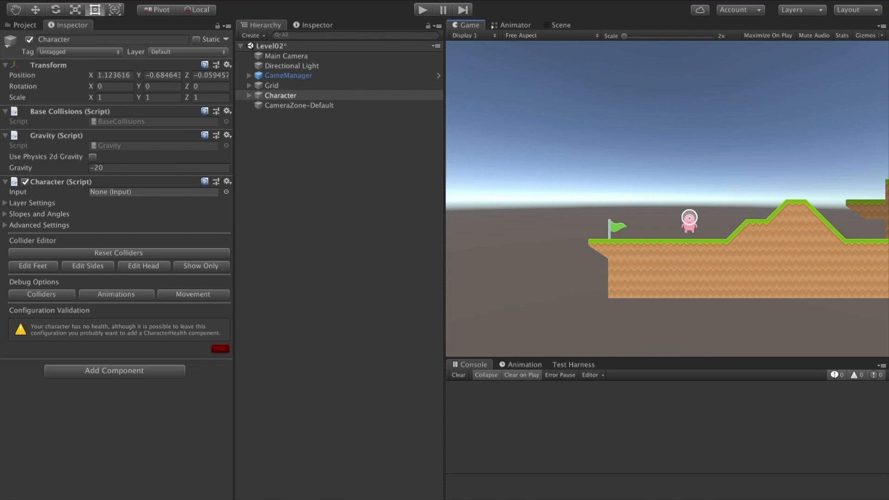
- Restore the character's Up Slope Deceleration to 0.5
{"action": "left_click", "coordinate": [38, 214]}
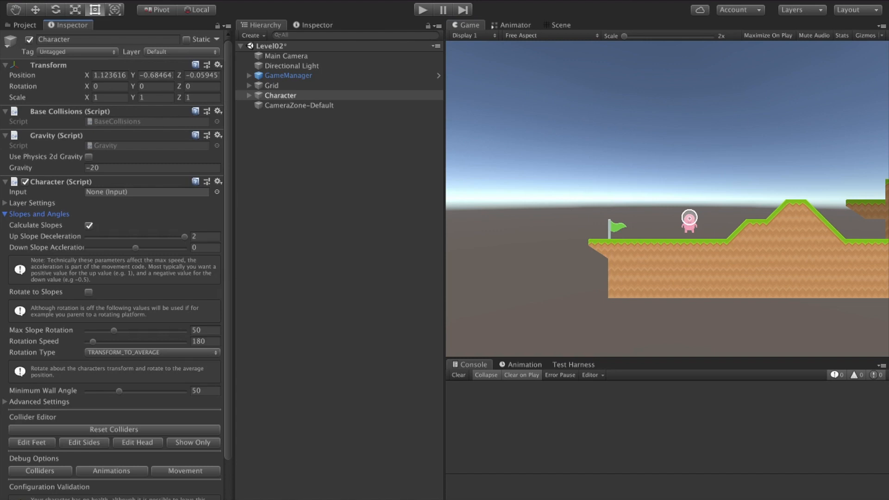
{"action": "left_click", "coordinate": [205, 236]}
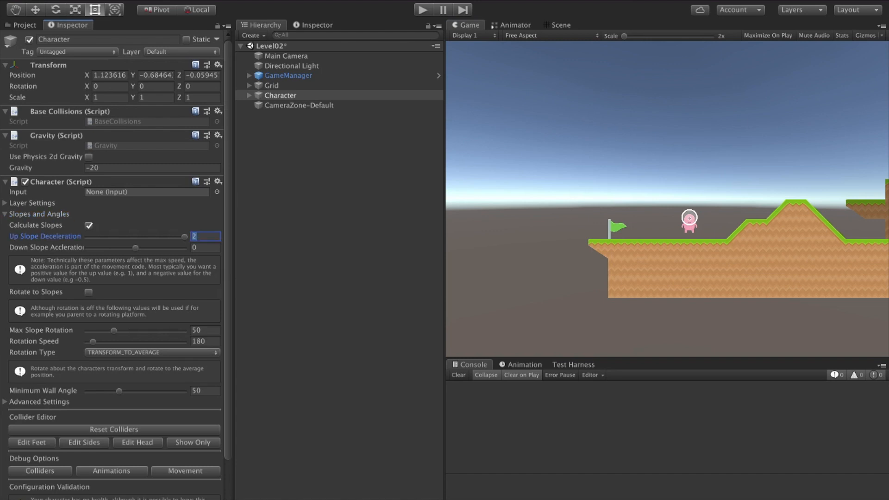
{"action": "type", "text": ".5"}
- Enable Rotate to Slopes for the character and set its Rotation Speed to 360
{"action": "scroll", "coordinate": [111, 260], "scroll_direction": "down", "scroll_amount": 3}
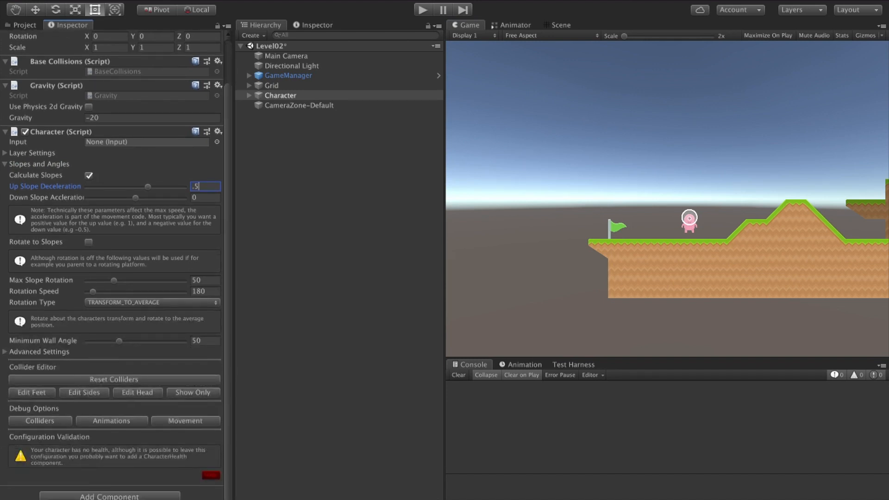
{"action": "left_click", "coordinate": [89, 242]}
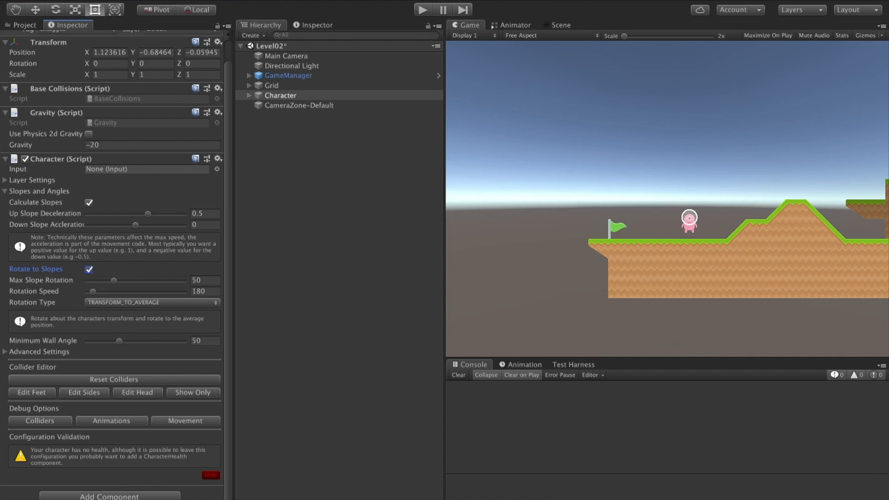
{"action": "left_click", "coordinate": [205, 291]}
{"action": "type", "text": "360"}
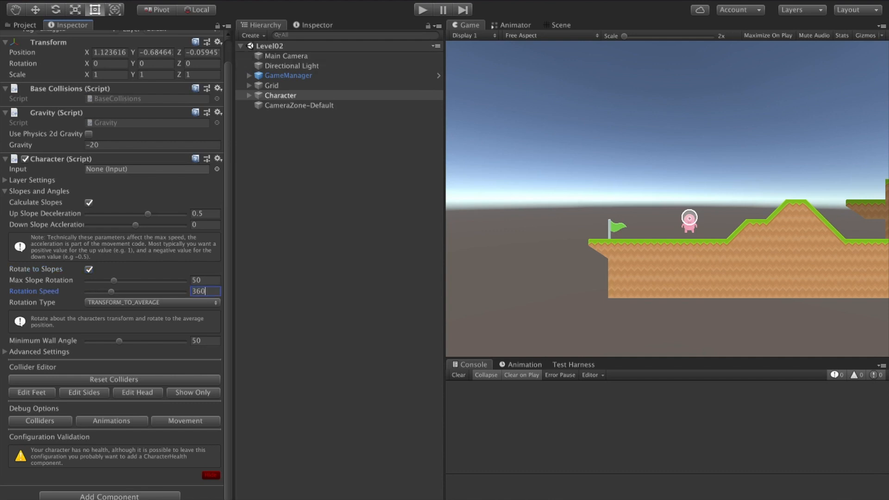
- Play-test the character's rotation on the hill's slopes in both directions, and stop the game with the Character's child objects expanded
{"action": "key", "text": "super+p"}
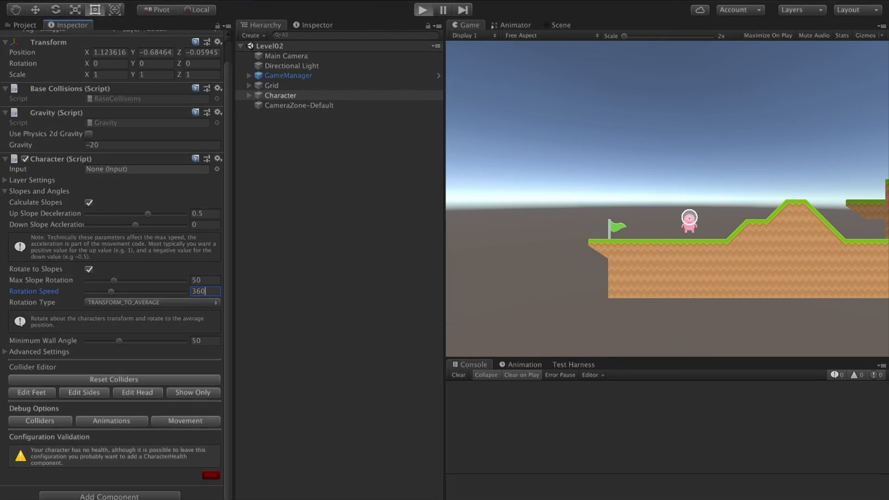
{"action": "key", "text": "Right"}
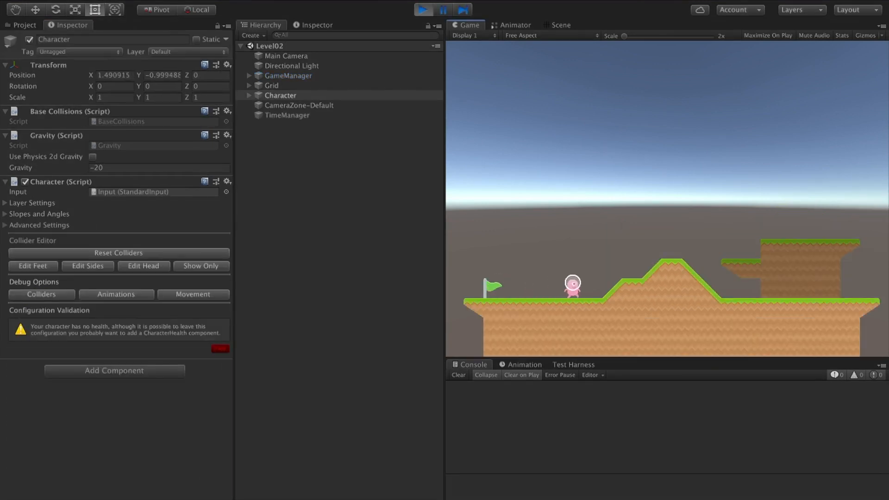
{"action": "key", "text": "Right"}
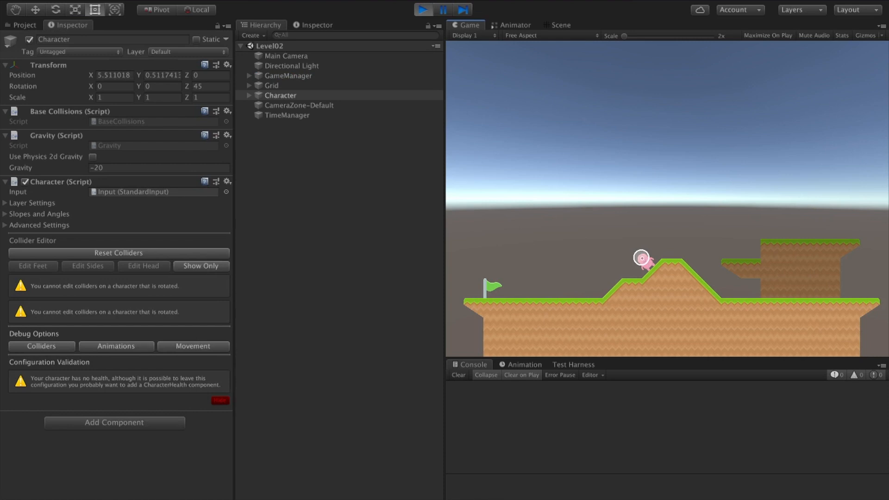
{"action": "key", "text": "Left"}
{"action": "key", "text": "Right"}
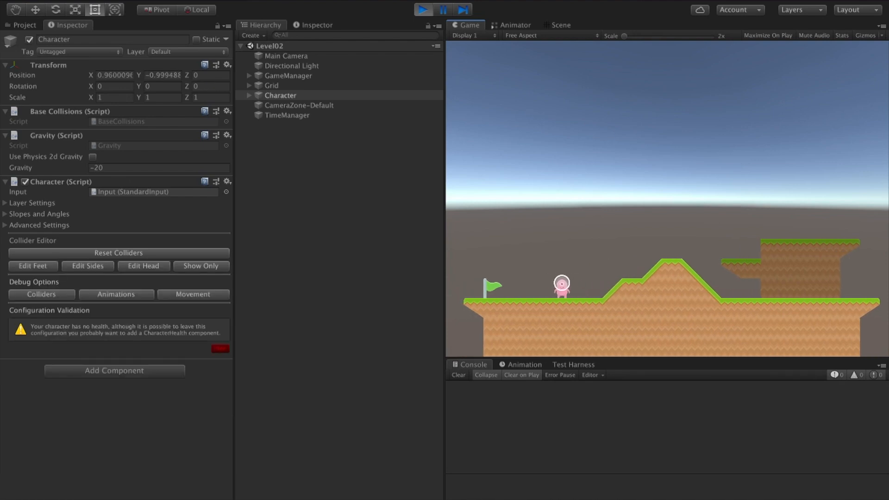
{"action": "left_click", "coordinate": [249, 95]}
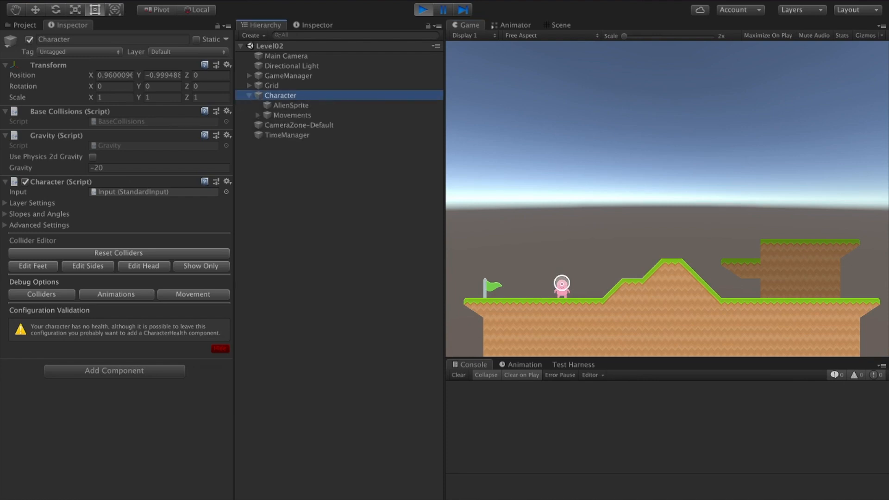
{"action": "key", "text": "ctrl+p"}
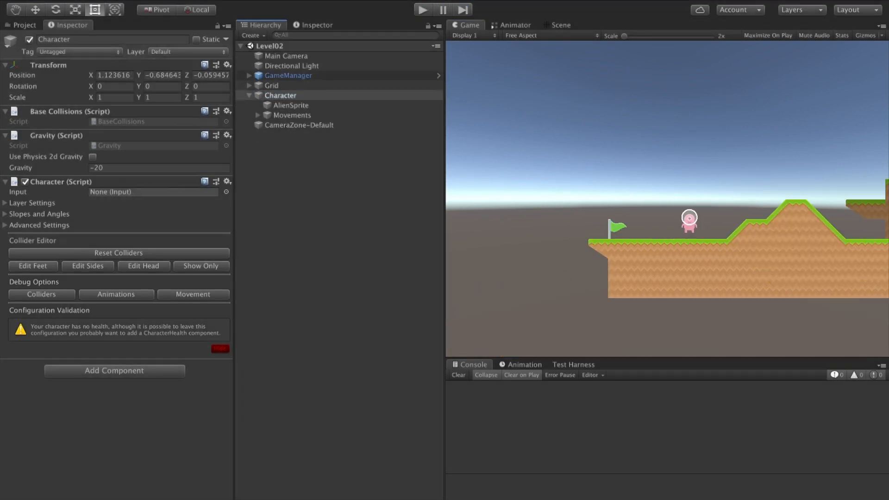
- Disable Rotate to Slopes for the character and expand the Character script's Advanced Settings
{"action": "left_click", "coordinate": [4, 214]}
{"action": "scroll", "coordinate": [116, 264], "scroll_direction": "down", "scroll_amount": 1}
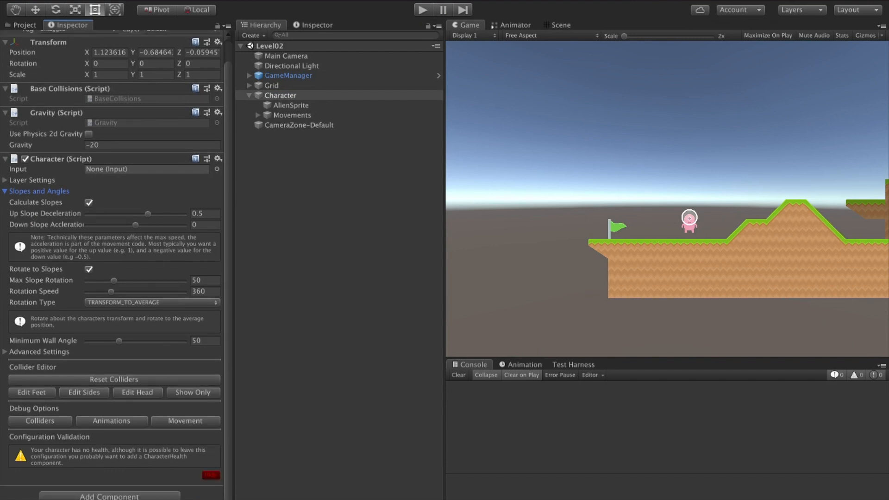
{"action": "left_click", "coordinate": [88, 269]}
{"action": "scroll", "coordinate": [114, 265], "scroll_direction": "down", "scroll_amount": 1}
{"action": "left_click", "coordinate": [4, 351]}
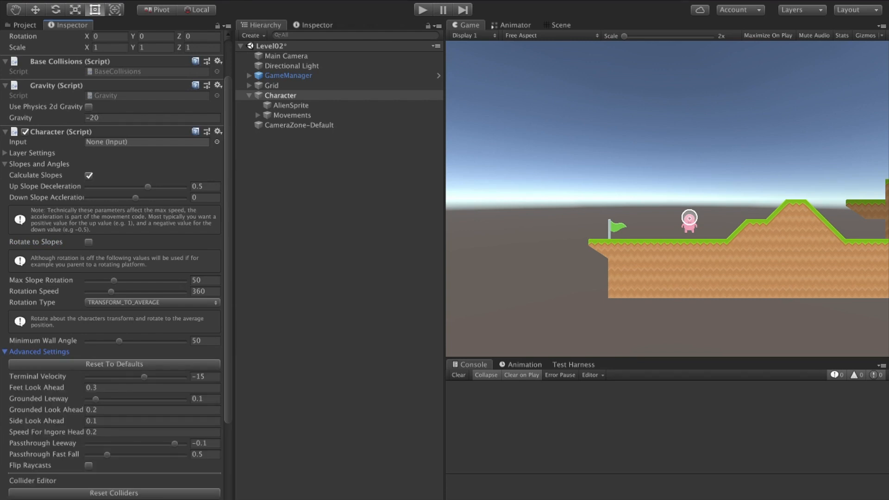
- Set the character's Terminal Velocity to -25
{"action": "left_click", "coordinate": [205, 377]}
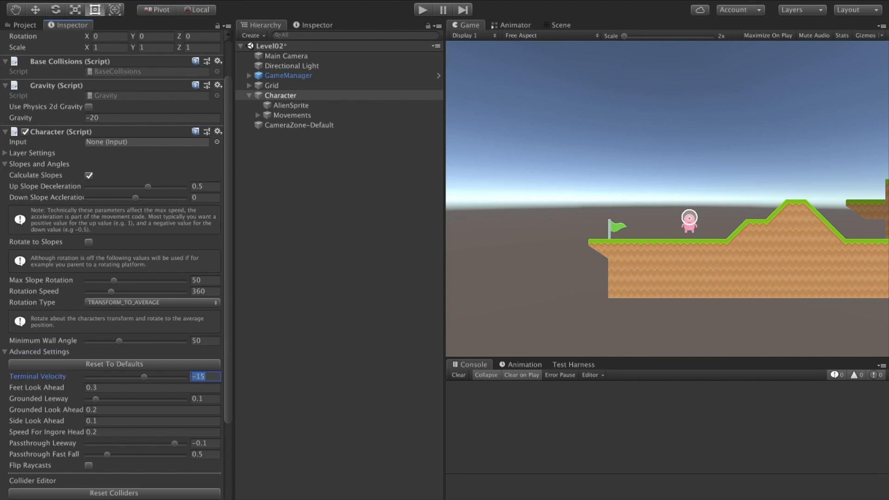
{"action": "left_click", "coordinate": [204, 377]}
{"action": "key", "text": "BackSpace"}
{"action": "key", "text": "BackSpace"}
{"action": "type", "text": "25"}
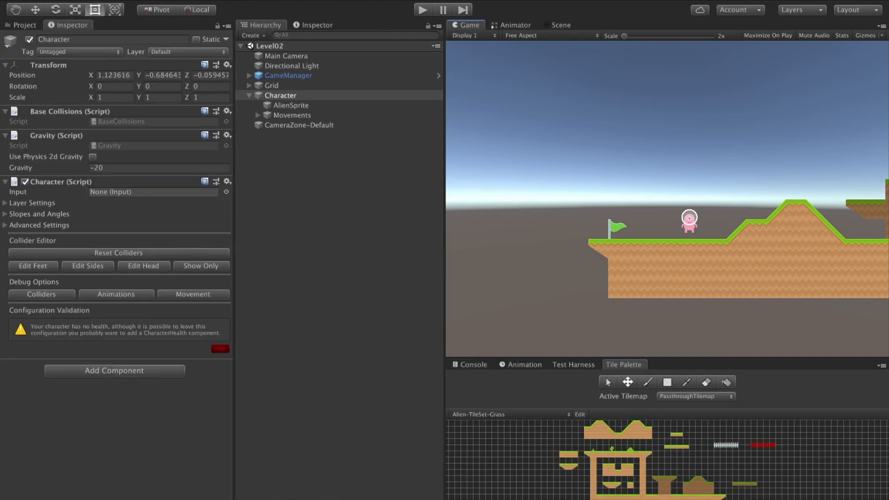
- Paint a row of passthrough ground tiles on PassthroughTilemap along the top of the separate ground pillar beyond the gap
{"action": "key", "text": "super+1"}
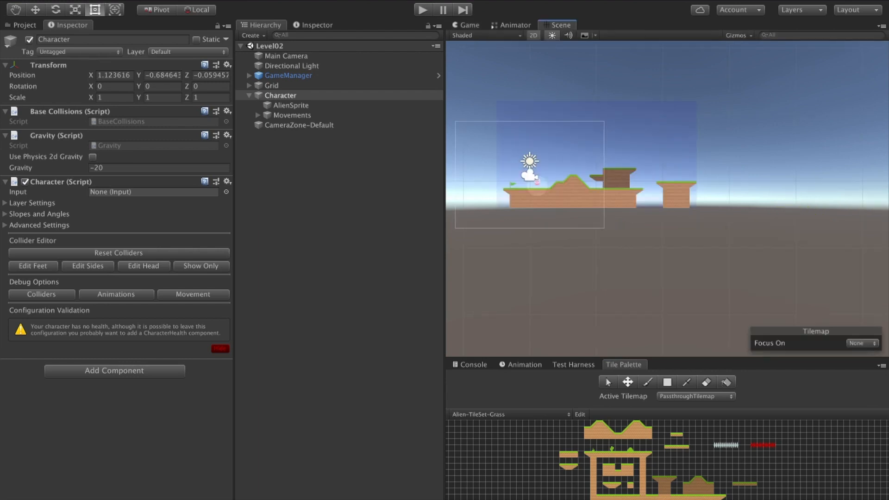
{"action": "scroll", "coordinate": [700, 222], "scroll_direction": "up", "scroll_amount": 5}
{"action": "key", "text": "b"}
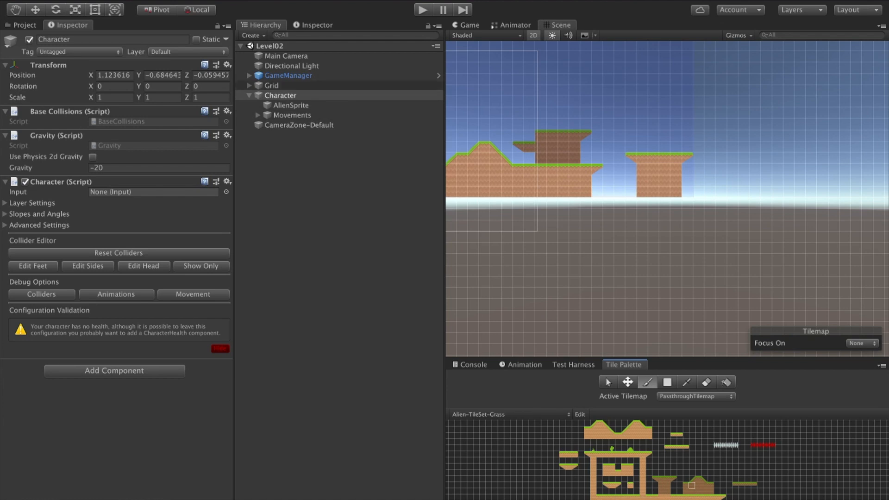
{"action": "left_click", "coordinate": [249, 85]}
{"action": "left_click", "coordinate": [307, 105]}
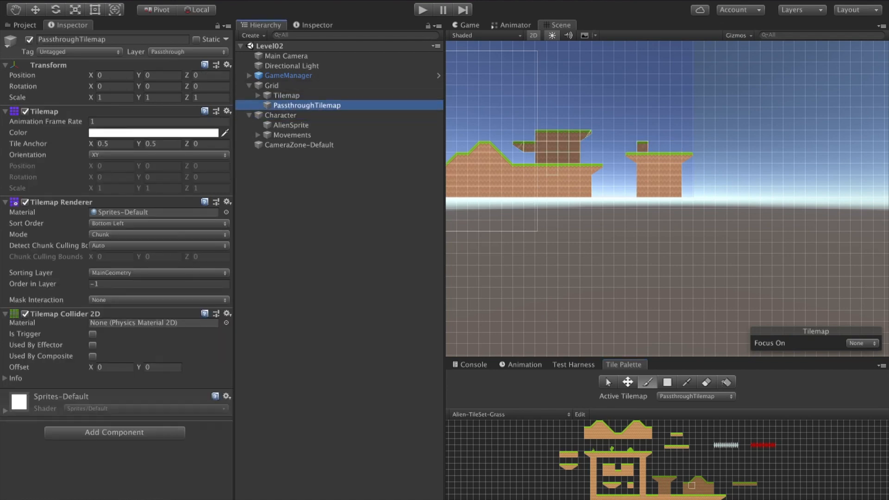
{"action": "left_click_drag", "start_coordinate": [643, 146], "coordinate": [664, 147]}
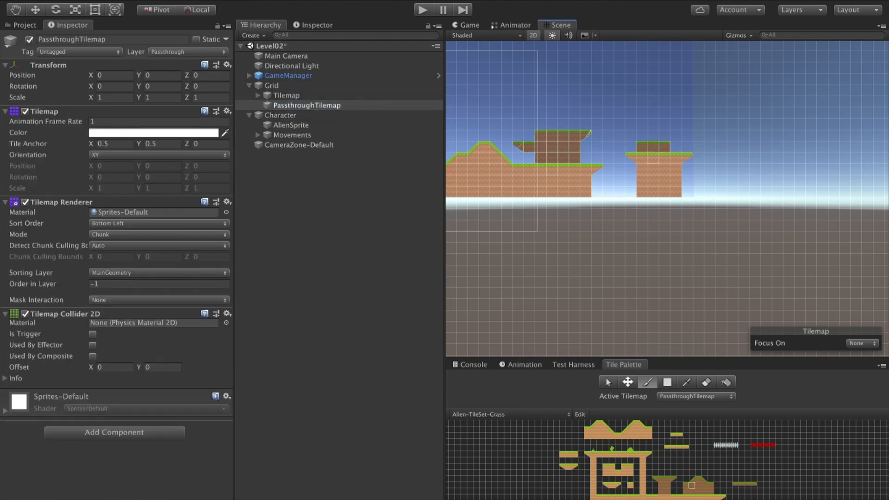
- Extend the passthrough ground with a sloped peak and tiles descending past the far side of the pillar
{"action": "left_click", "coordinate": [676, 146]}
{"action": "left_click", "coordinate": [659, 135]}
{"action": "left_click", "coordinate": [671, 135]}
{"action": "mouse_move", "coordinate": [676, 134]}
{"action": "left_mouse_down"}
{"action": "mouse_move", "coordinate": [699, 169]}
{"action": "mouse_move", "coordinate": [698, 157]}
{"action": "mouse_move", "coordinate": [710, 158]}
{"action": "mouse_move", "coordinate": [710, 169]}
{"action": "left_mouse_up"}
{"action": "left_click", "coordinate": [698, 146]}
{"action": "left_click", "coordinate": [721, 169]}
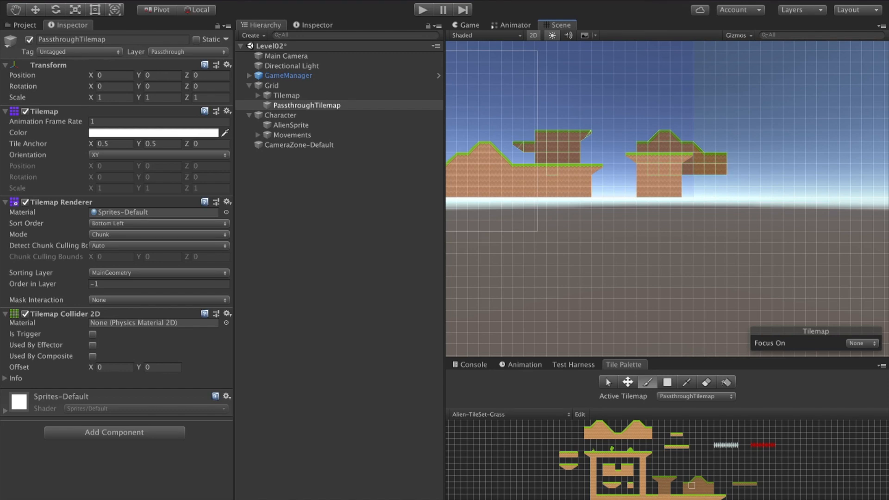
- Paint solid ground on Tilemap beyond the pillar, forming a low floor and a tall end column
{"action": "left_click", "coordinate": [286, 96]}
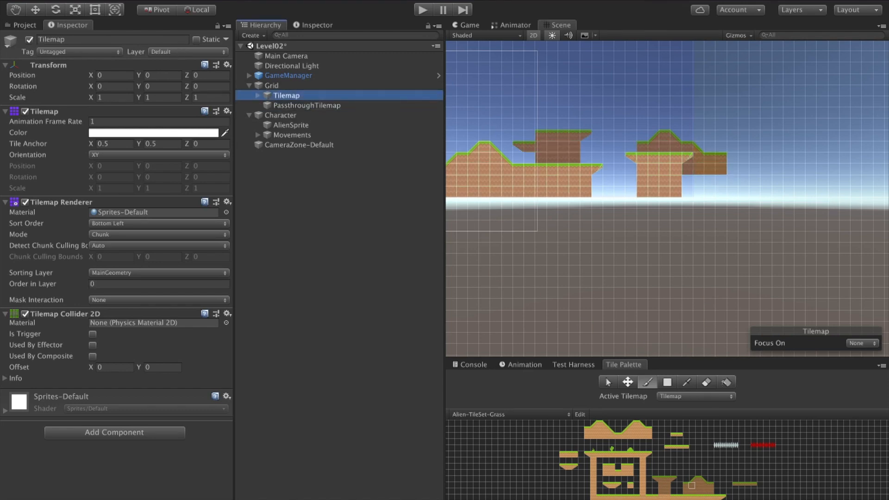
{"action": "left_click", "coordinate": [593, 466]}
{"action": "left_click", "coordinate": [687, 170]}
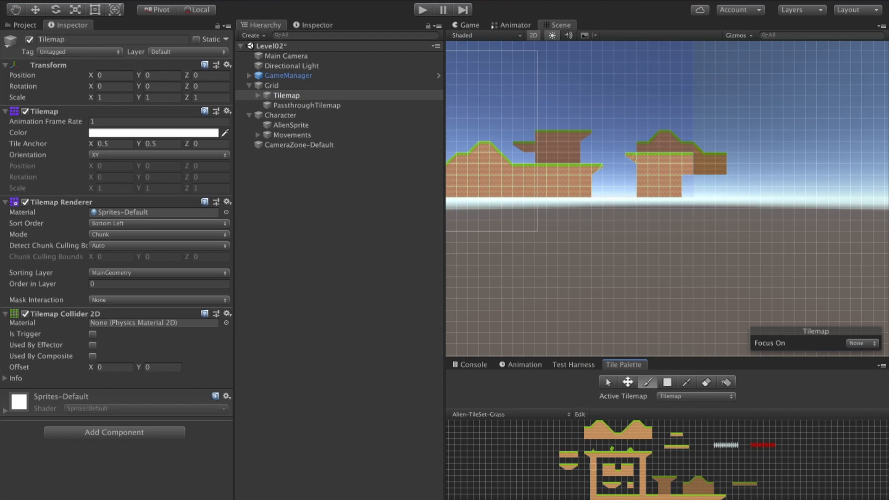
{"action": "mouse_move", "coordinate": [688, 180]}
{"action": "left_mouse_down"}
{"action": "mouse_move", "coordinate": [732, 180]}
{"action": "mouse_move", "coordinate": [755, 191]}
{"action": "mouse_move", "coordinate": [732, 169]}
{"action": "mouse_move", "coordinate": [732, 136]}
{"action": "left_mouse_up"}
{"action": "mouse_move", "coordinate": [743, 183]}
{"action": "left_mouse_down"}
{"action": "mouse_move", "coordinate": [744, 136]}
{"action": "mouse_move", "coordinate": [766, 124]}
{"action": "mouse_move", "coordinate": [754, 204]}
{"action": "left_mouse_up"}
{"action": "left_click", "coordinate": [686, 382]}
{"action": "left_click", "coordinate": [706, 382]}
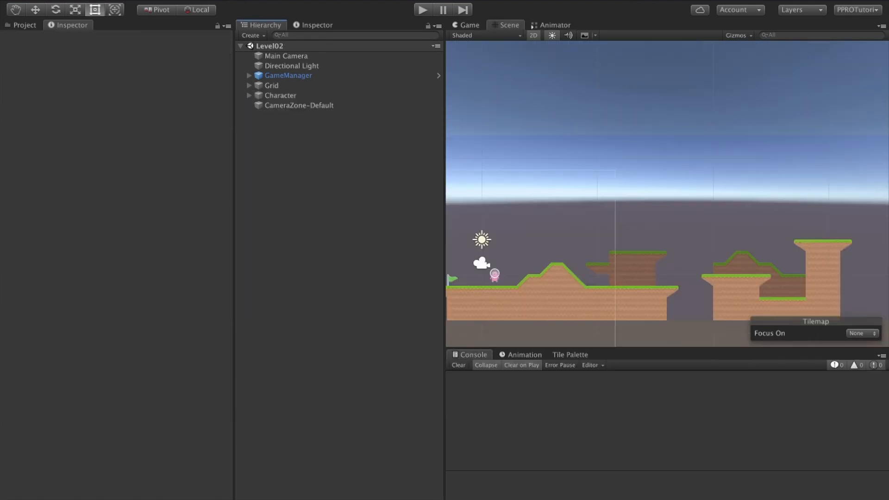
- Play-test the level by running over the first hill and jumping across the gap to the new section
{"action": "key", "text": "ctrl+p"}
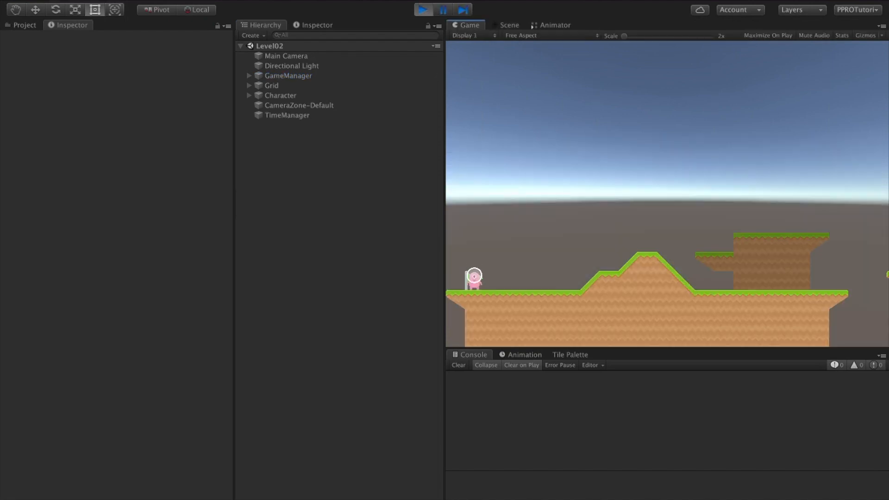
{"action": "key", "text": "Right"}
{"action": "key", "text": "space"}
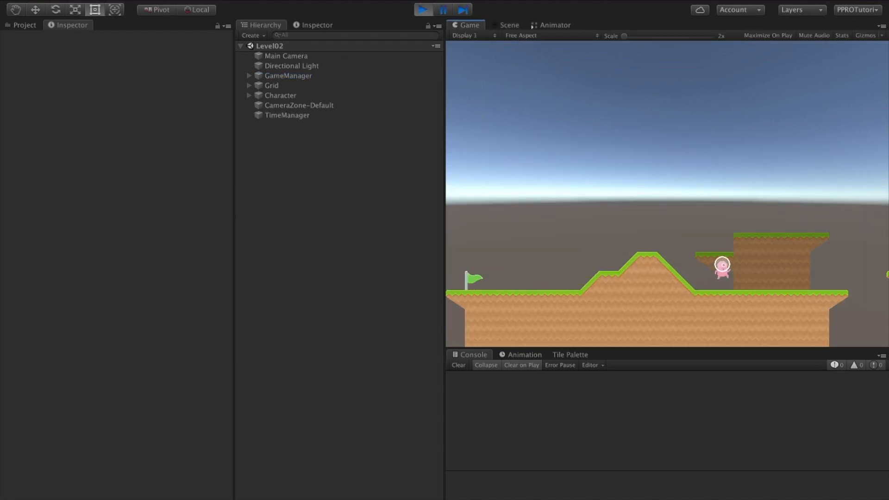
{"action": "key", "text": "space"}
{"action": "key", "text": "space"}
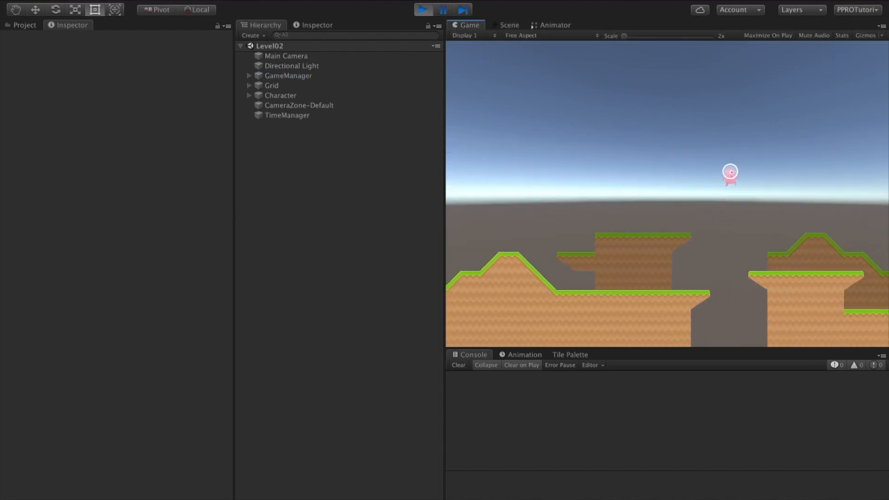
{"action": "key", "text": "Left"}
{"action": "key", "text": "Left"}
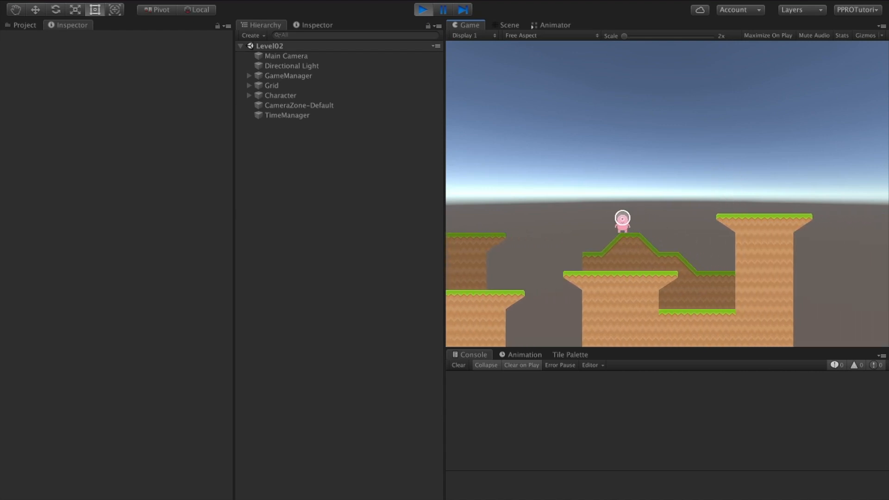
- Play-test running in both directions and jumping around the new passthrough hill's slopes
{"action": "key", "text": "Right"}
{"action": "key", "text": "space"}
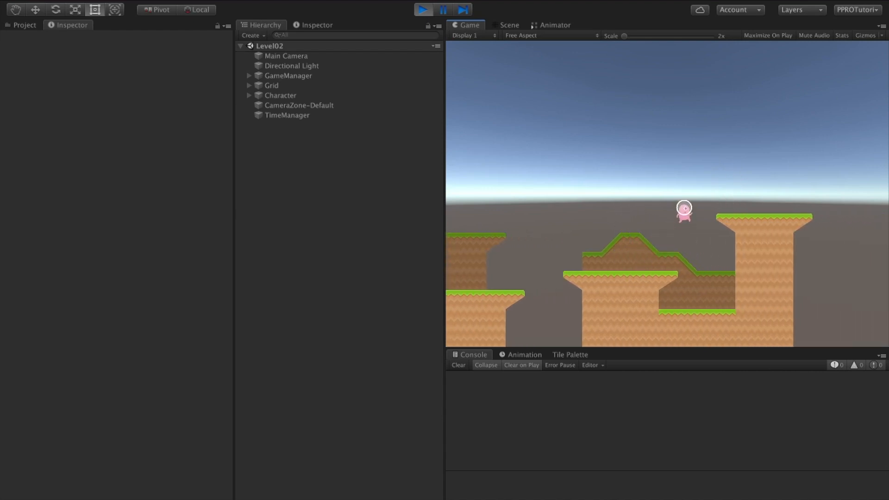
{"action": "key", "text": "Left"}
{"action": "key", "text": "Right"}
{"action": "key", "text": "Left"}
{"action": "key", "text": "Left"}
{"action": "key", "text": "space"}
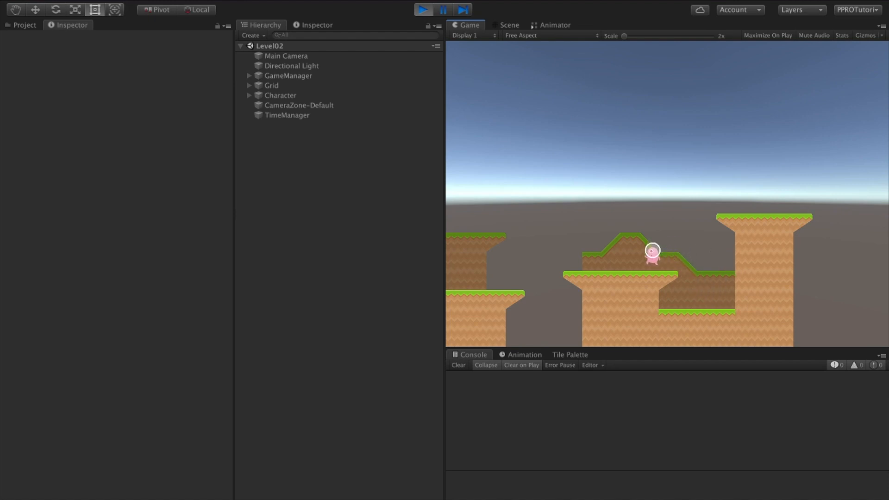
{"action": "key", "text": "Left"}
{"action": "key", "text": "space"}
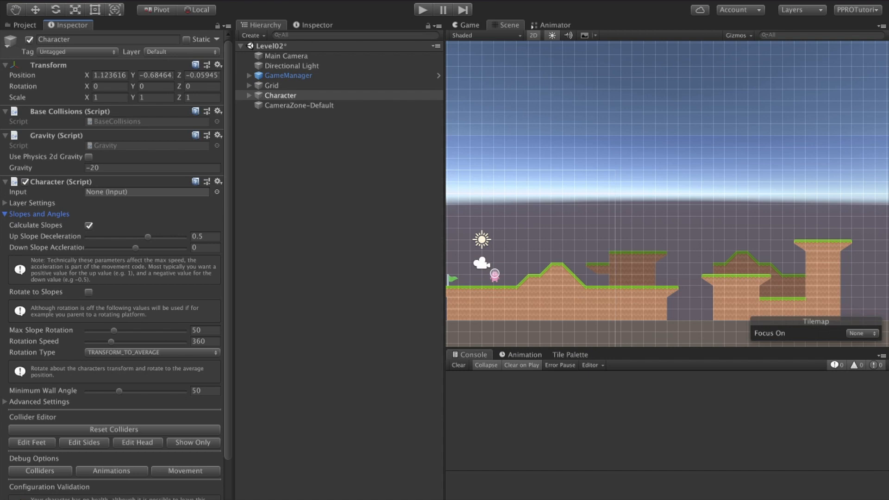
- Paint a platform on Tilemap with the Alien-Brush-MovingPlatformUpDownBig brush, above the first passthrough block
{"action": "left_click", "coordinate": [249, 85]}
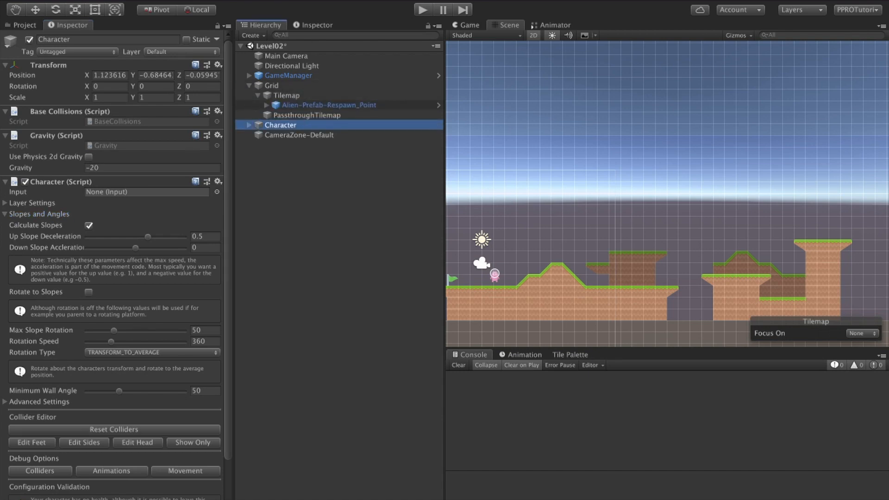
{"action": "left_click", "coordinate": [287, 95]}
{"action": "left_click", "coordinate": [569, 354]}
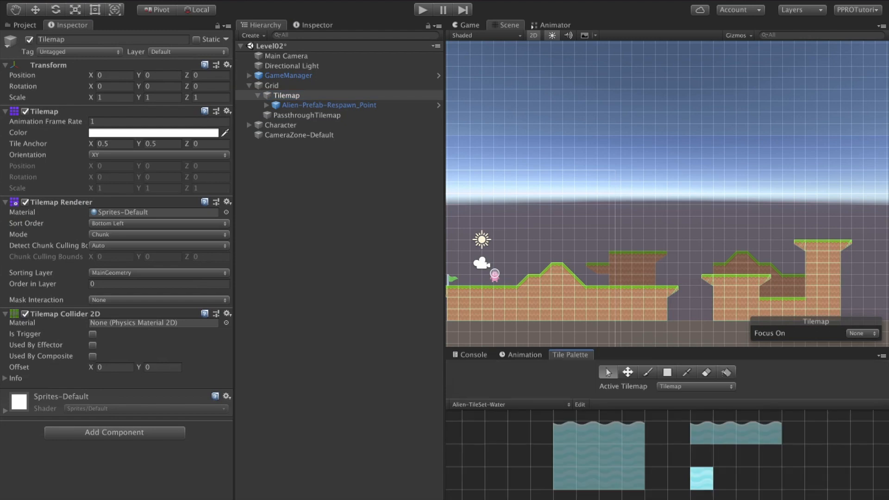
{"action": "left_click", "coordinate": [509, 498]}
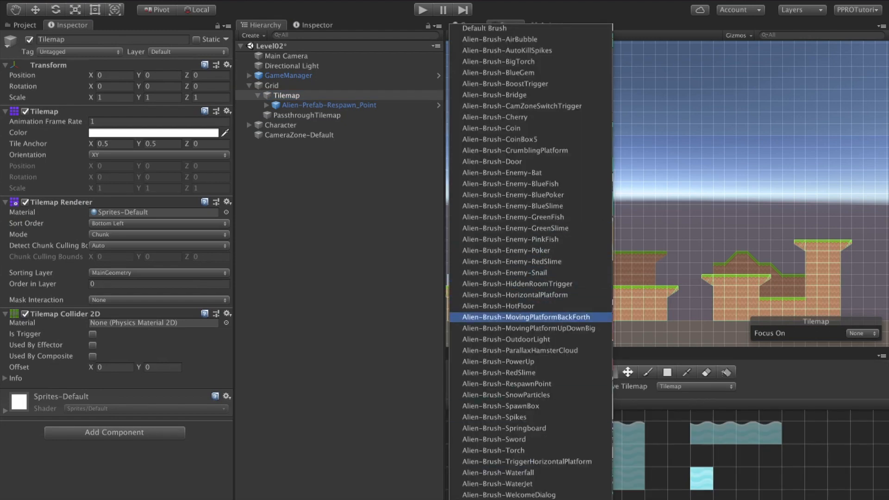
{"action": "left_click", "coordinate": [527, 328]}
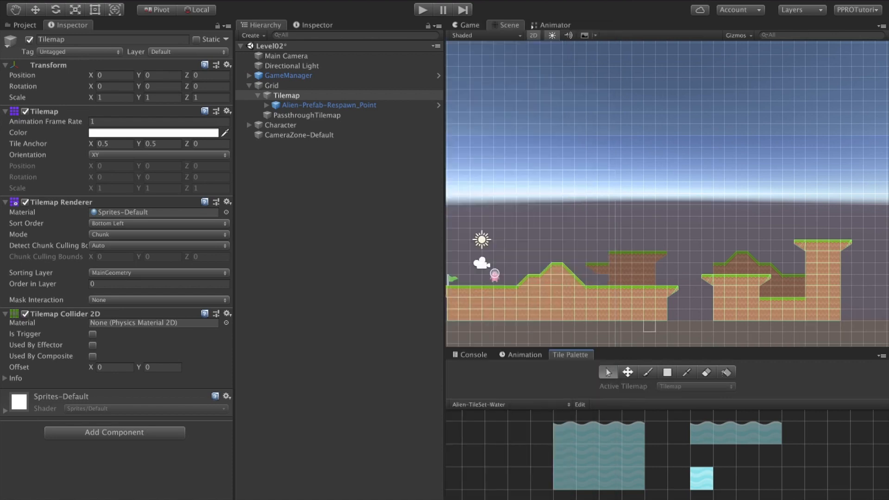
{"action": "key", "text": "b"}
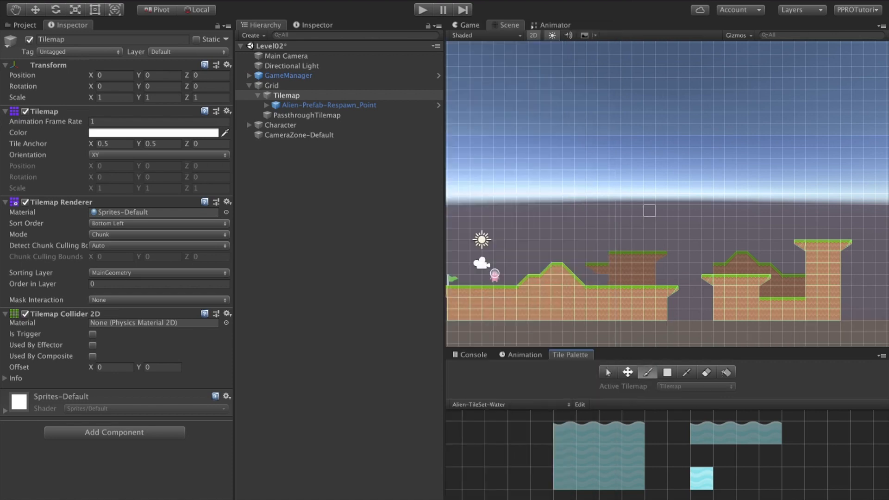
{"action": "left_click", "coordinate": [637, 222]}
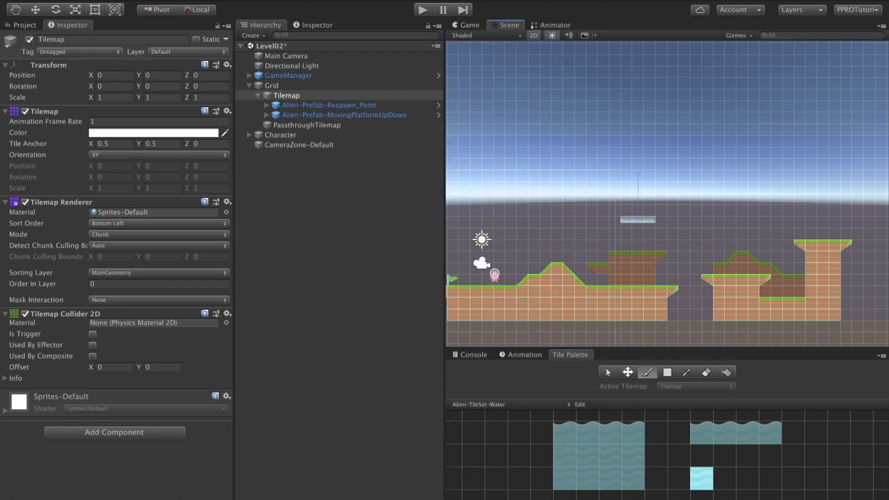
- Try a Top Offset of 5.56 and a Bottom Offset of 0.78 on the up-and-down platform
{"action": "scroll", "coordinate": [646, 234], "scroll_direction": "up", "scroll_amount": 2}
{"action": "scroll", "coordinate": [650, 234], "scroll_direction": "up", "scroll_amount": 4}
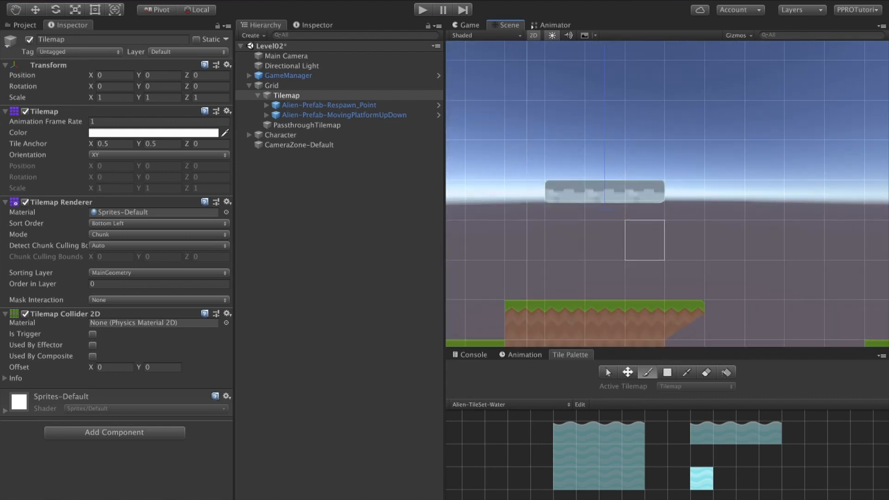
{"action": "middle_click_drag", "start_coordinate": [685, 216], "coordinate": [686, 272]}
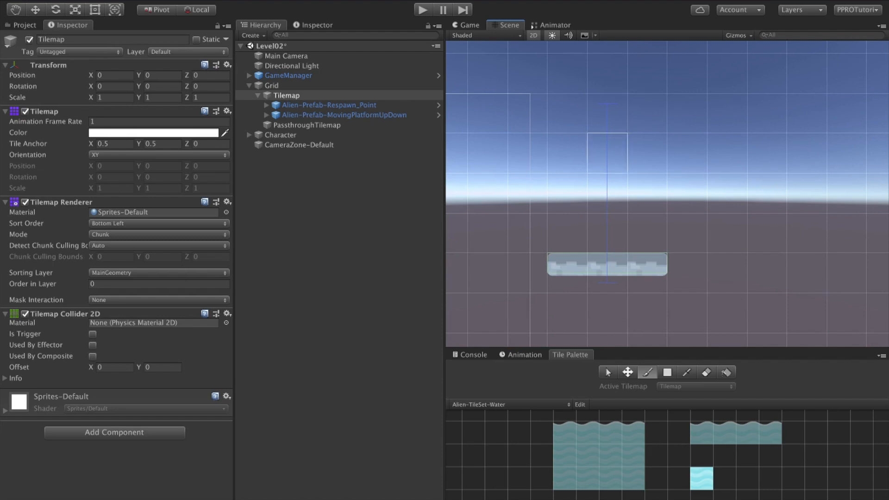
{"action": "scroll", "coordinate": [607, 139], "scroll_direction": "down", "scroll_amount": 1}
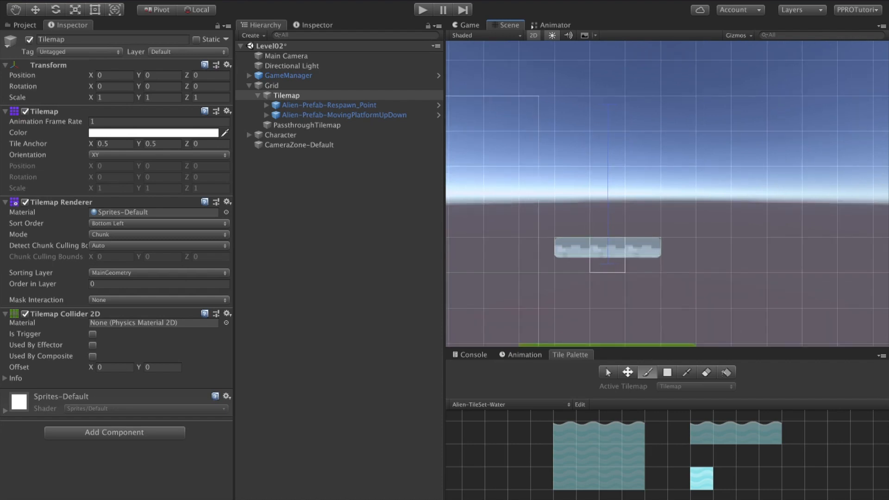
{"action": "left_click", "coordinate": [344, 115]}
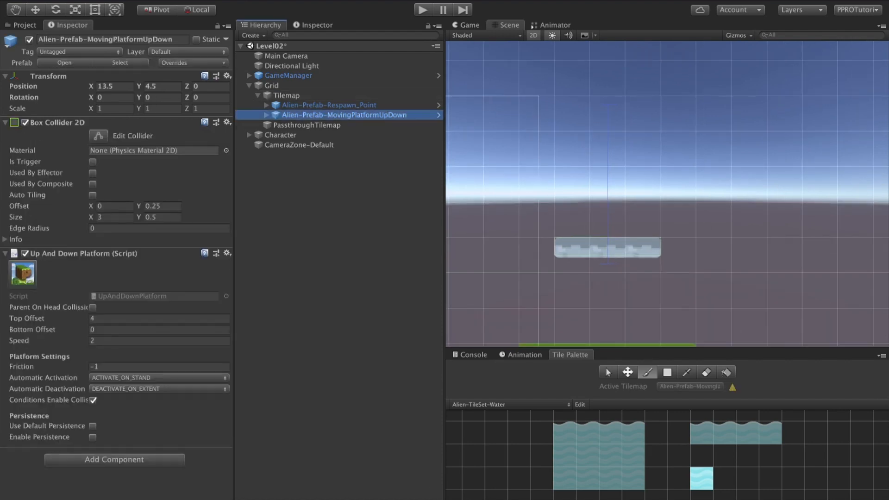
{"action": "mouse_move", "coordinate": [33, 318]}
{"action": "left_mouse_down"}
{"action": "mouse_move", "coordinate": [60, 318]}
{"action": "mouse_move", "coordinate": [21, 329]}
{"action": "mouse_move", "coordinate": [46, 329]}
{"action": "left_mouse_up"}
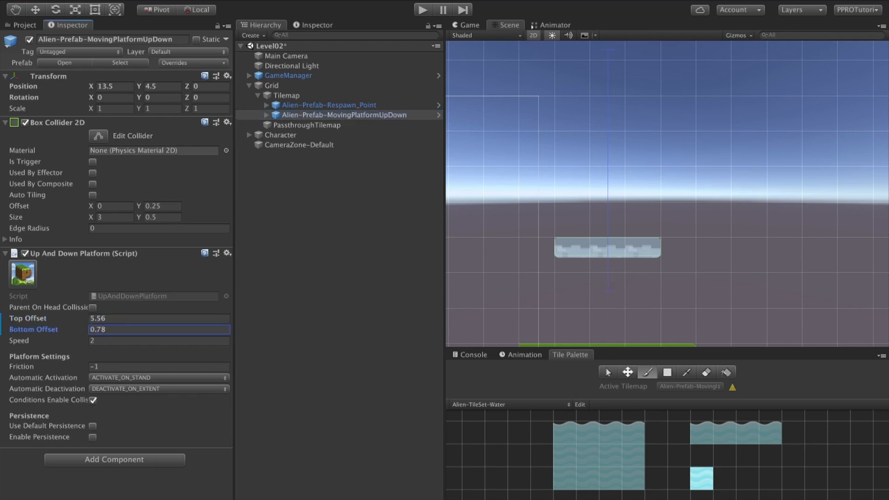
- Set the up-and-down platform's Bottom Offset to 0, Top Offset to 4 and Automatic Activation to ACTIVATE_ON_START
{"action": "left_click", "coordinate": [106, 329]}
{"action": "type", "text": "0"}
{"action": "key", "text": "shift+Tab"}
{"action": "type", "text": "4"}
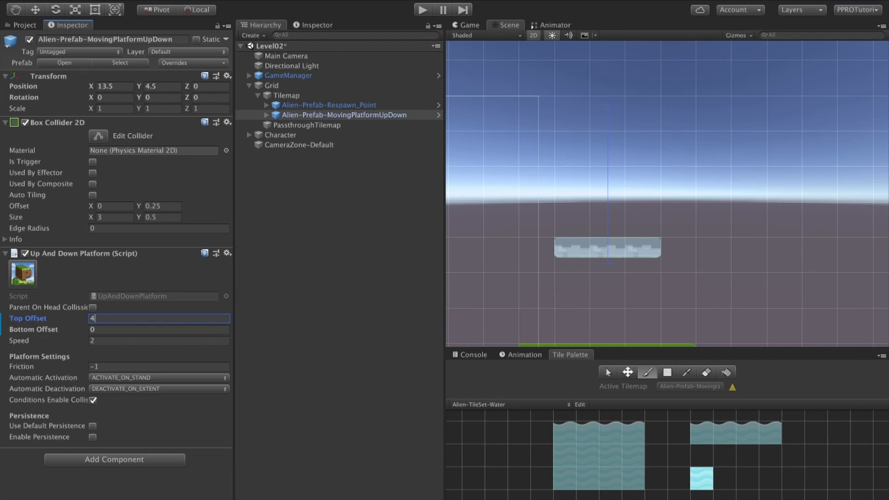
{"action": "left_click", "coordinate": [158, 377]}
{"action": "left_click", "coordinate": [139, 365]}
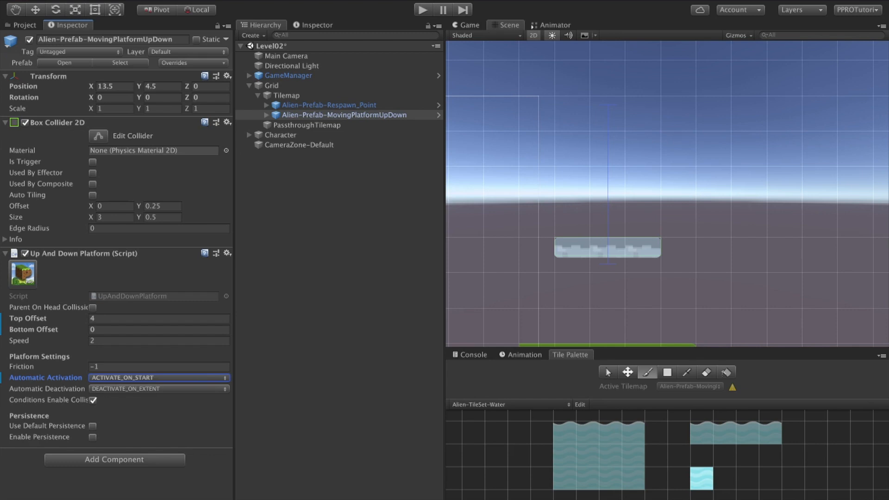
- Duplicate the up-and-down platform and name the copy Alien-Prefab-MovingPlatformUpDown, without the number suffix
{"action": "left_click", "coordinate": [344, 115]}
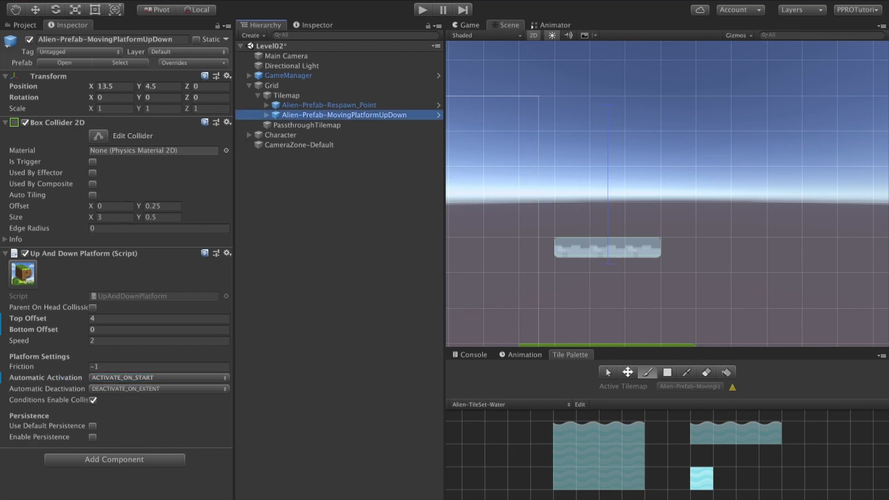
{"action": "key", "text": "super+d"}
{"action": "key", "text": "Return"}
{"action": "key", "text": "Right"}
{"action": "key", "text": "BackSpace"}
{"action": "key", "text": "BackSpace"}
{"action": "key", "text": "BackSpace"}
{"action": "key", "text": "BackSpace"}
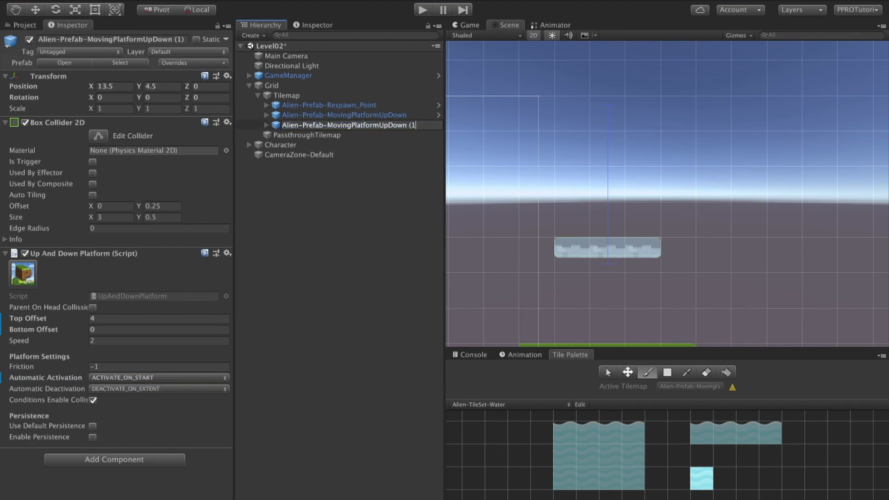
{"action": "key", "text": "Return"}
- Position the duplicated platform at X 17 and Y 6
{"action": "left_click", "coordinate": [115, 86]}
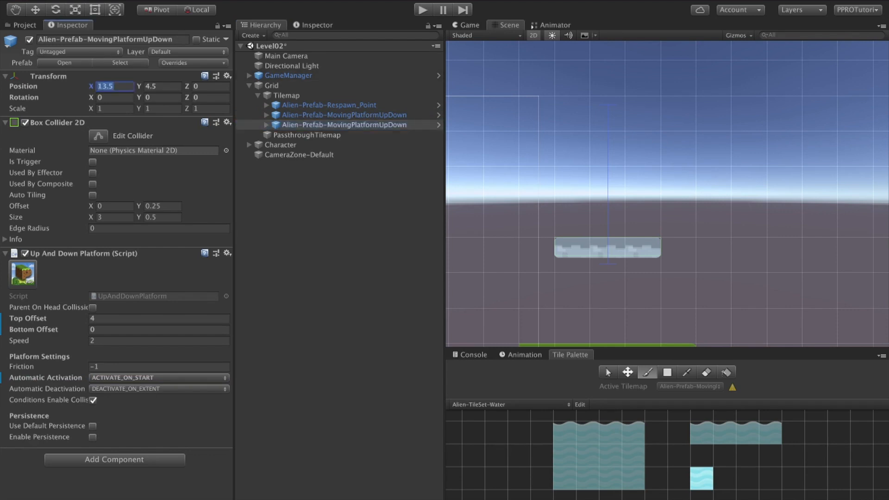
{"action": "type", "text": "17"}
{"action": "key", "text": "Tab"}
{"action": "type", "text": "5"}
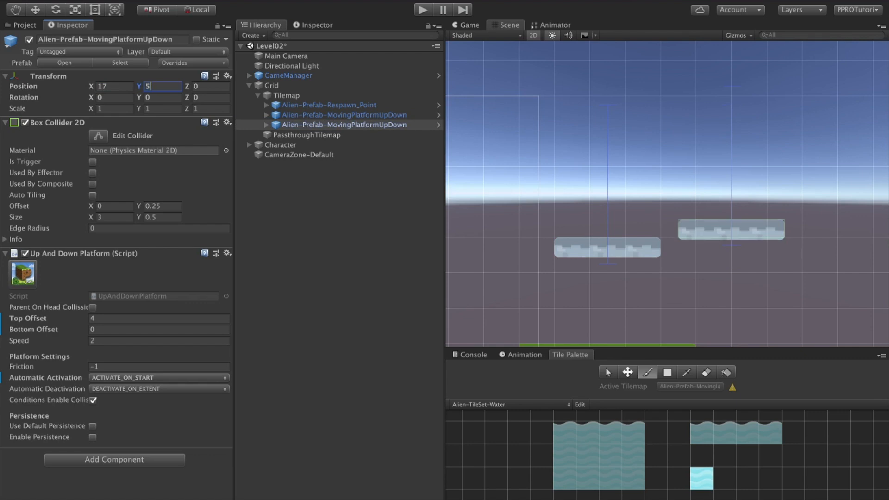
{"action": "key", "text": "BackSpace"}
{"action": "type", "text": "6"}
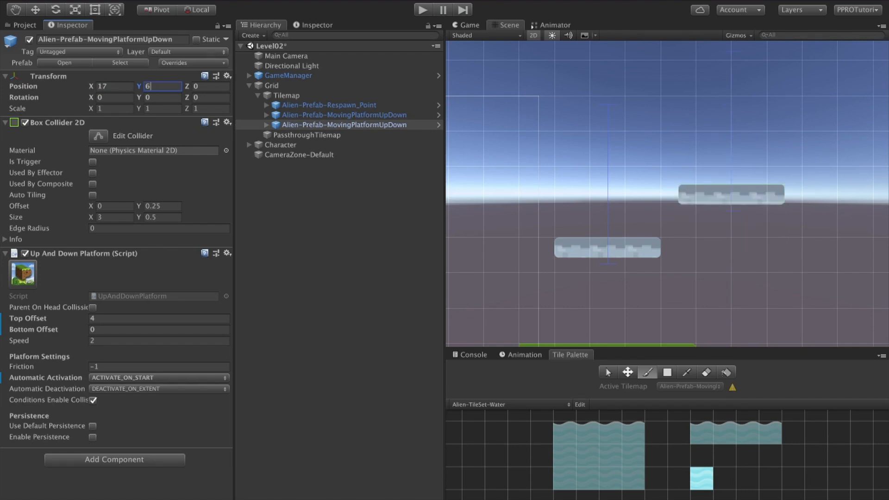
- Set the duplicated platform's Automatic Activation to ACTIVATE_ON_STAND and the original up-and-down platform's Automatic Deactivation to NONE
{"action": "left_click", "coordinate": [159, 377]}
{"action": "left_click", "coordinate": [139, 389]}
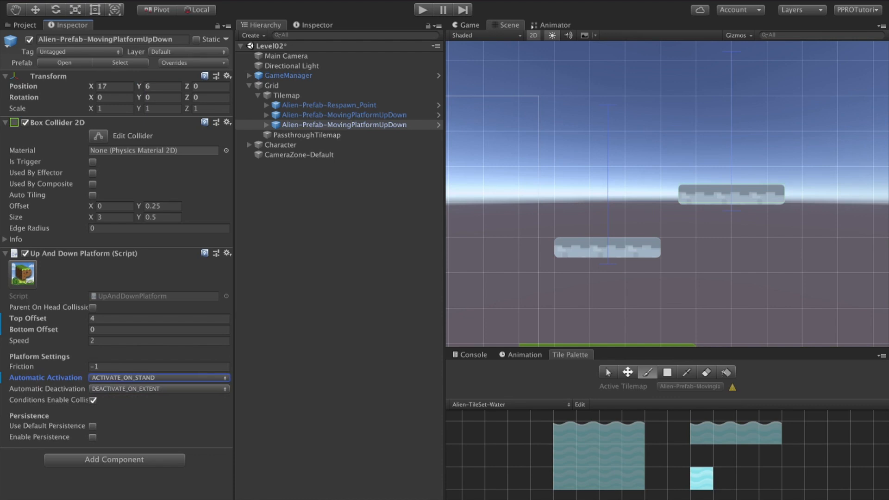
{"action": "left_click", "coordinate": [344, 115]}
{"action": "left_click", "coordinate": [159, 389]}
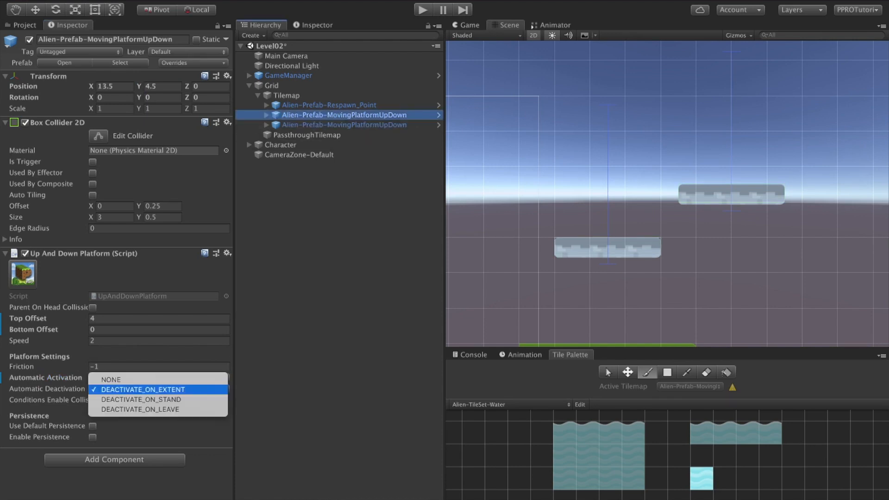
{"action": "left_click", "coordinate": [111, 379]}
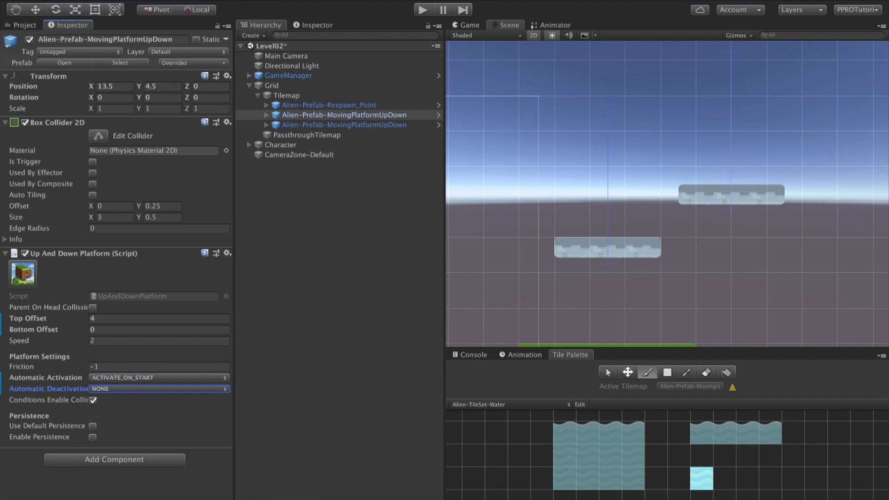
{"action": "left_click", "coordinate": [344, 125]}
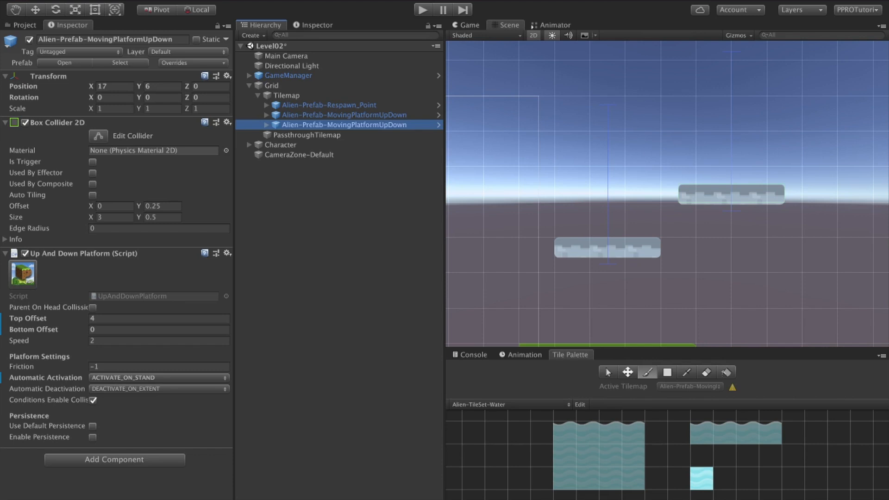
- Play-test the level by riding the first up-and-down platform, crossing to the second and returning, and end the test
{"action": "key", "text": "ctrl+p"}
{"action": "key", "text": "Right"}
{"action": "key", "text": "space"}
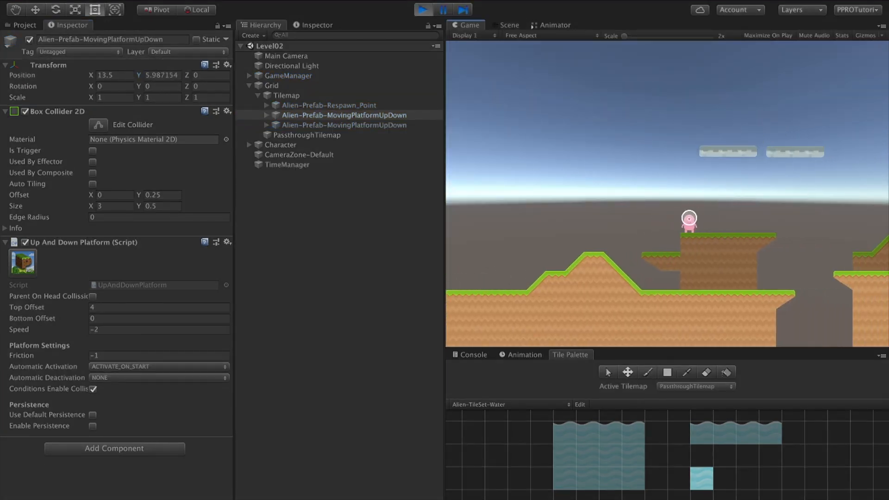
{"action": "key", "text": "space"}
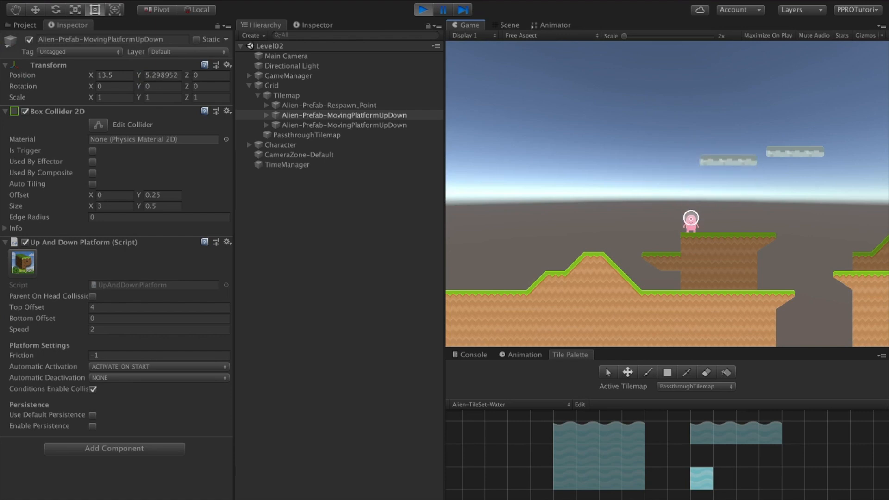
{"action": "key", "text": "Left"}
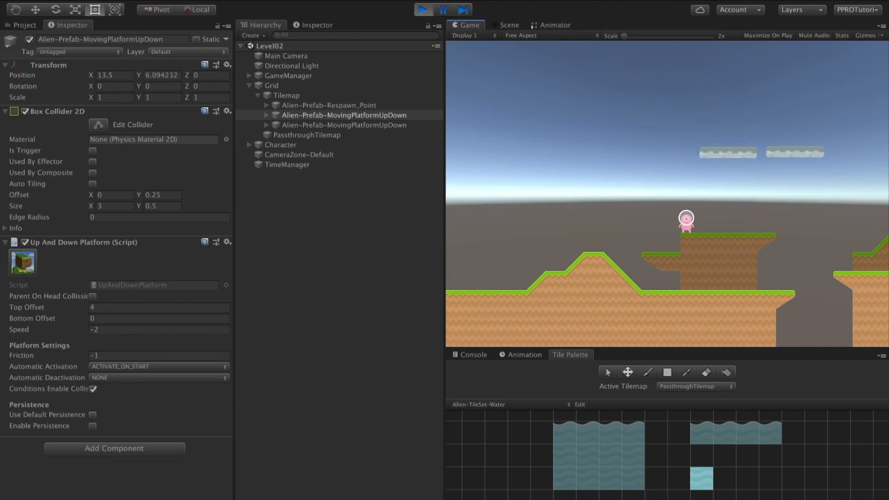
{"action": "key", "text": "space"}
{"action": "key", "text": "Right"}
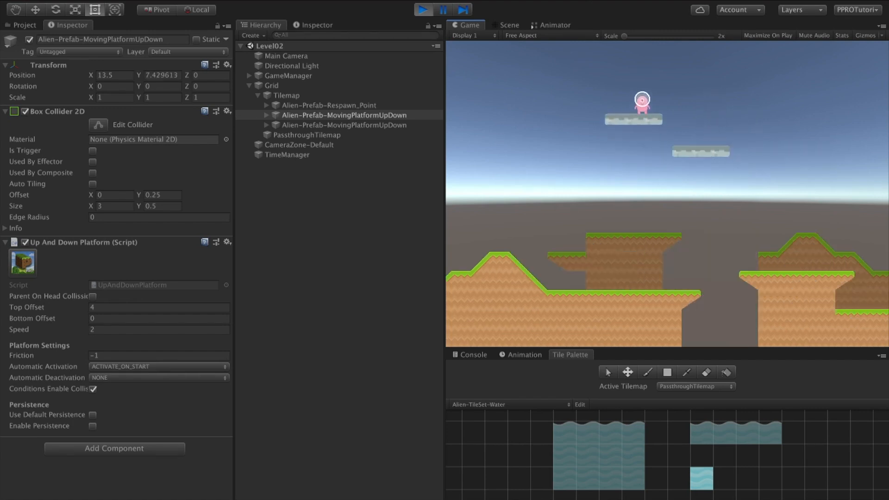
{"action": "key", "text": "Right"}
{"action": "key", "text": "space"}
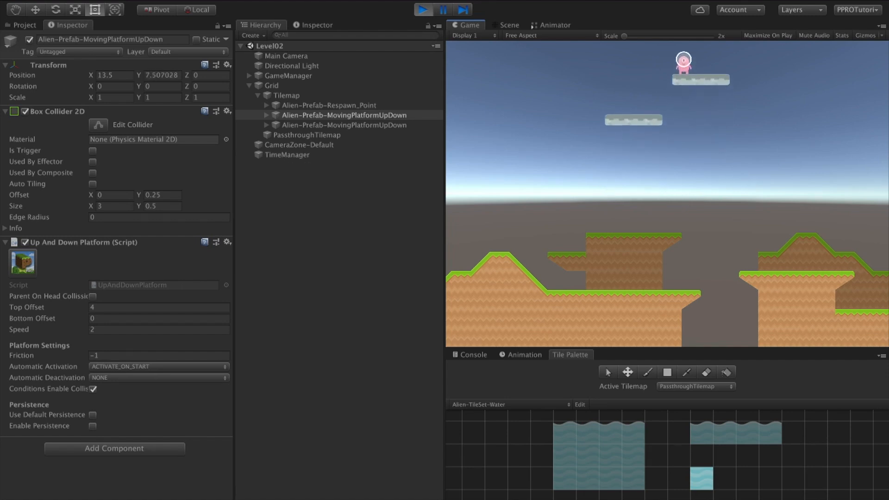
{"action": "key", "text": "space"}
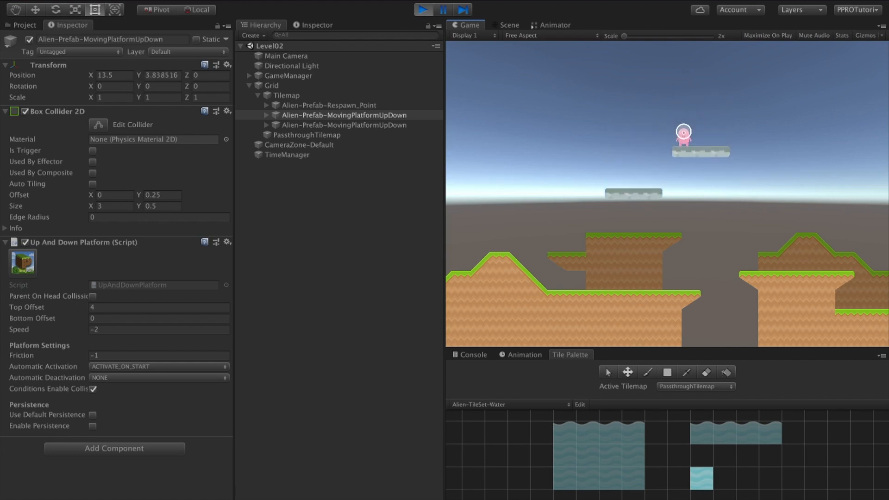
{"action": "key", "text": "Left"}
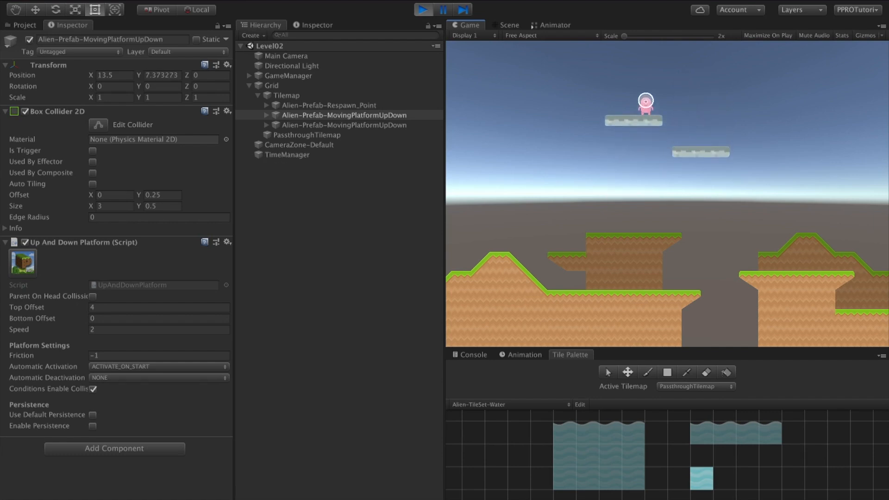
{"action": "key", "text": "super+p"}
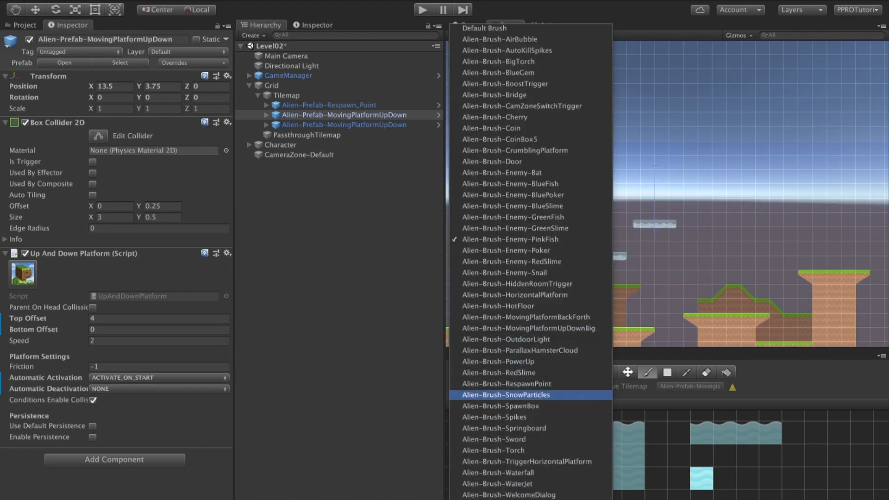
- Place an Alien-Brush-TriggerHorizontalPlatform switch on top of the first hill and unpack its prefab completely
{"action": "left_click", "coordinate": [526, 461]}
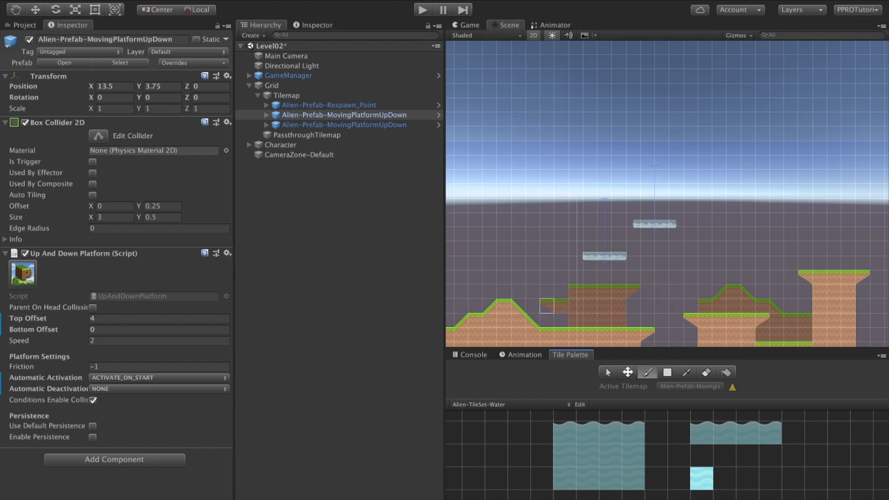
{"action": "left_click", "coordinate": [504, 292]}
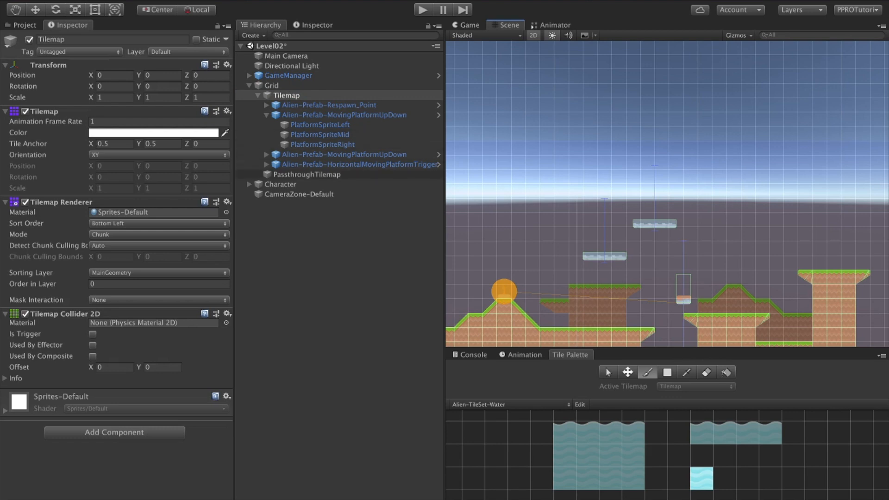
{"action": "left_click", "coordinate": [359, 164]}
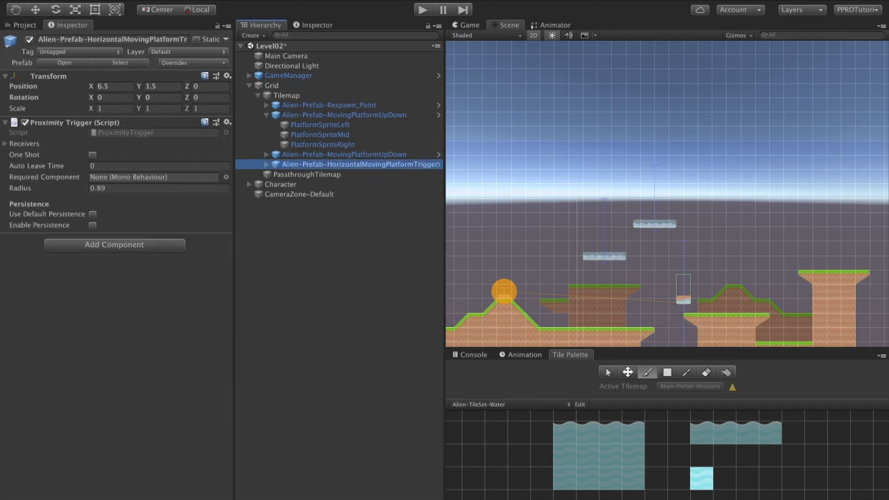
{"action": "right_click", "coordinate": [312, 164]}
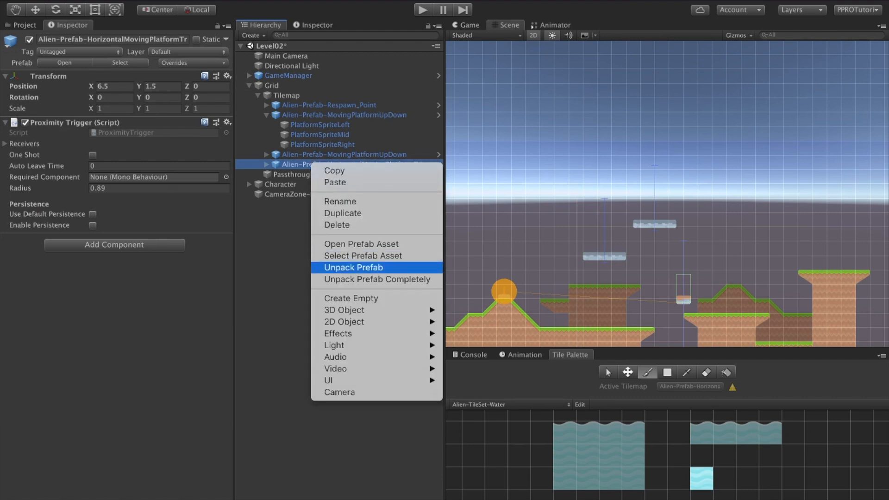
{"action": "left_click", "coordinate": [370, 279]}
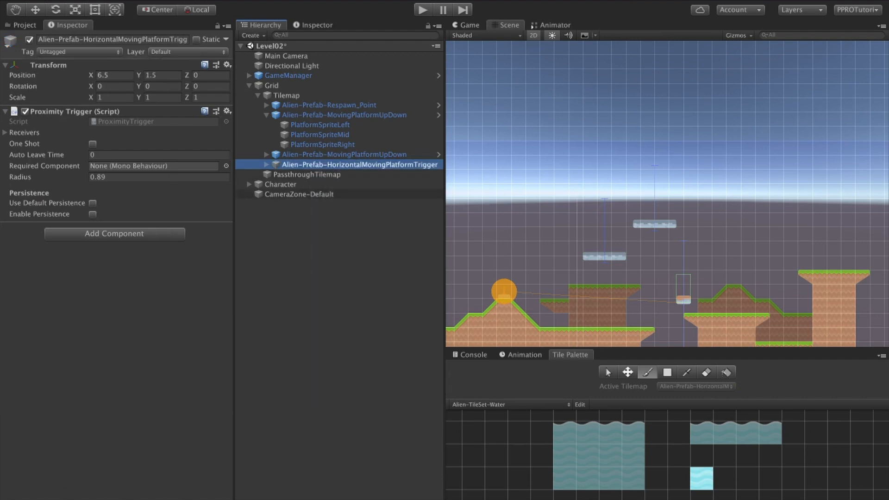
- Delete the Alien-Prefab-TriggerHorizontalPlatform child from the unpacked platform trigger
{"action": "key", "text": "Right"}
{"action": "left_click", "coordinate": [355, 185]}
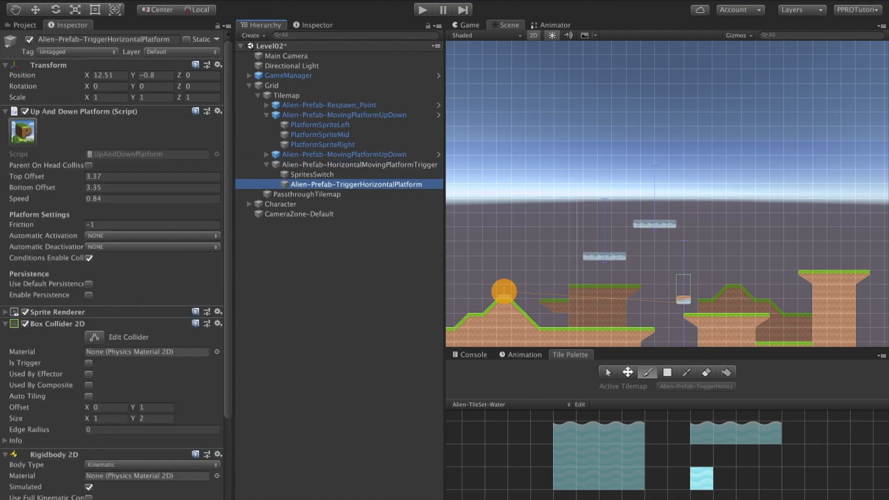
{"action": "key", "text": "super+BackSpace"}
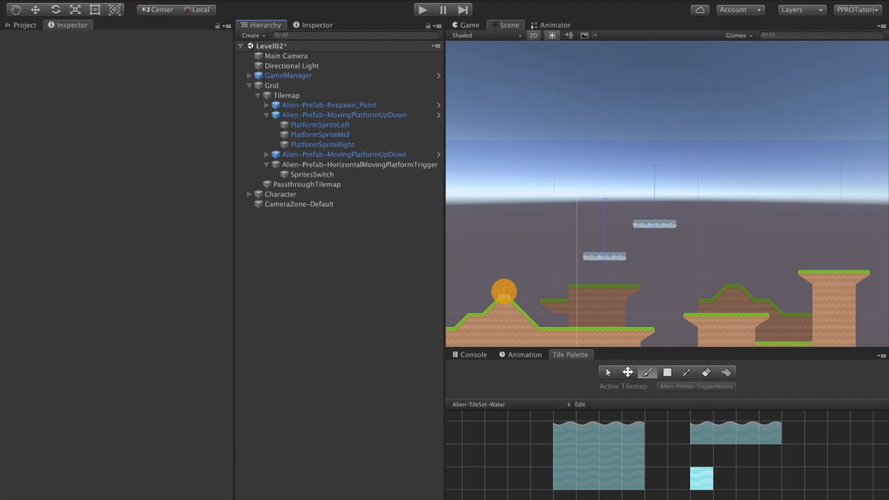
- Assign the first up-and-down platform as the Proximity Trigger's Element 0 receiver, keeping ACTIVATE_PLATFORM as the Enter Action
{"action": "left_click", "coordinate": [360, 164]}
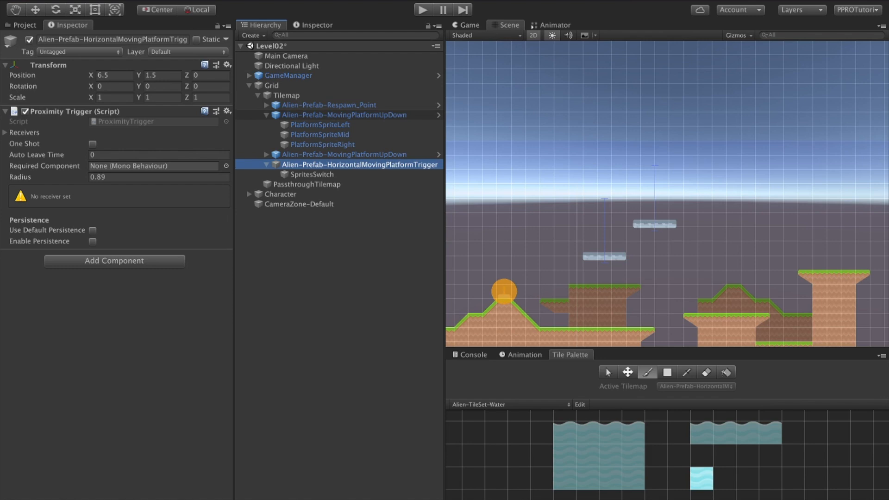
{"action": "left_click", "coordinate": [24, 133]}
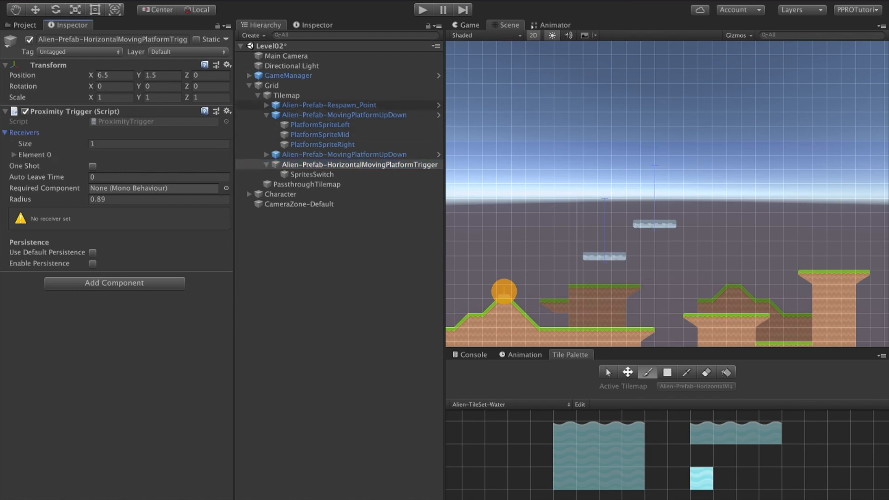
{"action": "left_click_drag", "start_coordinate": [344, 115], "coordinate": [126, 166]}
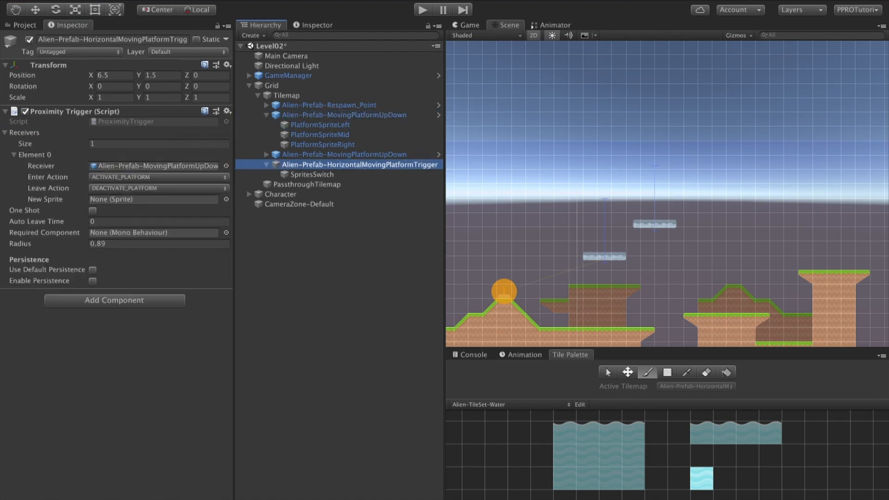
{"action": "left_click", "coordinate": [157, 176]}
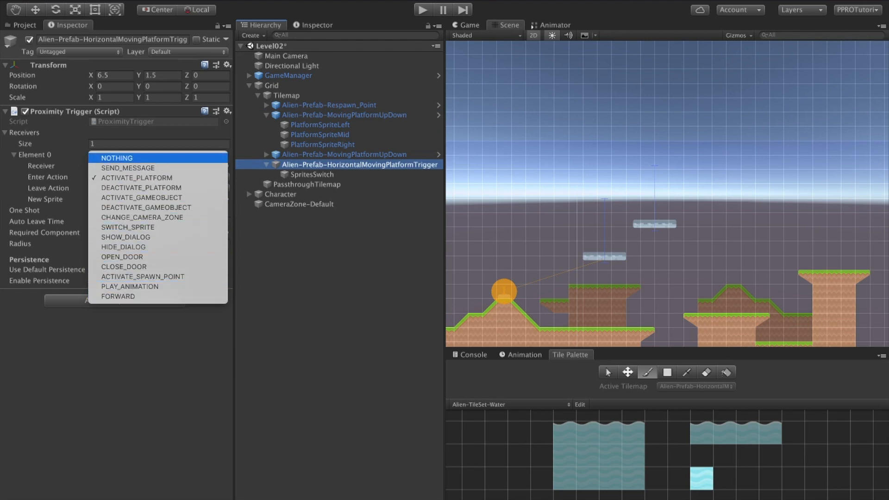
{"action": "key", "text": "Escape"}
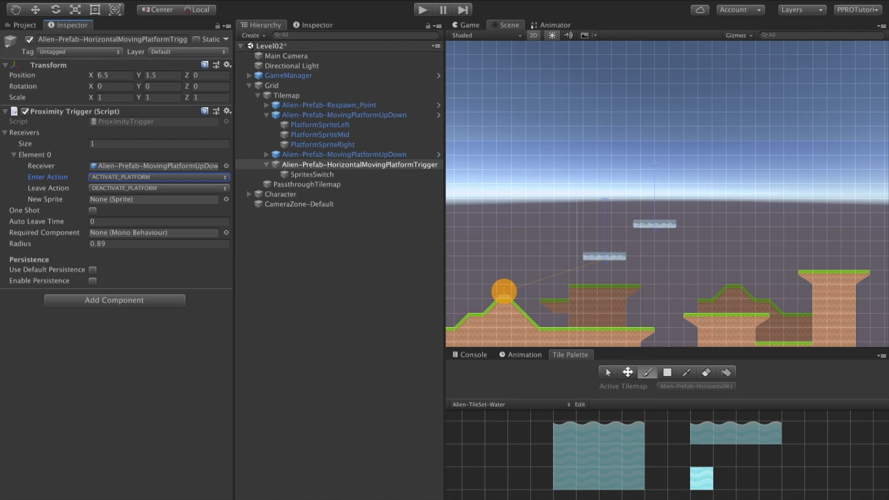
- Set the receiver's Leave Action to NOTHING and enable One Shot on the Proximity Trigger
{"action": "left_click", "coordinate": [159, 188]}
{"action": "left_click", "coordinate": [139, 157]}
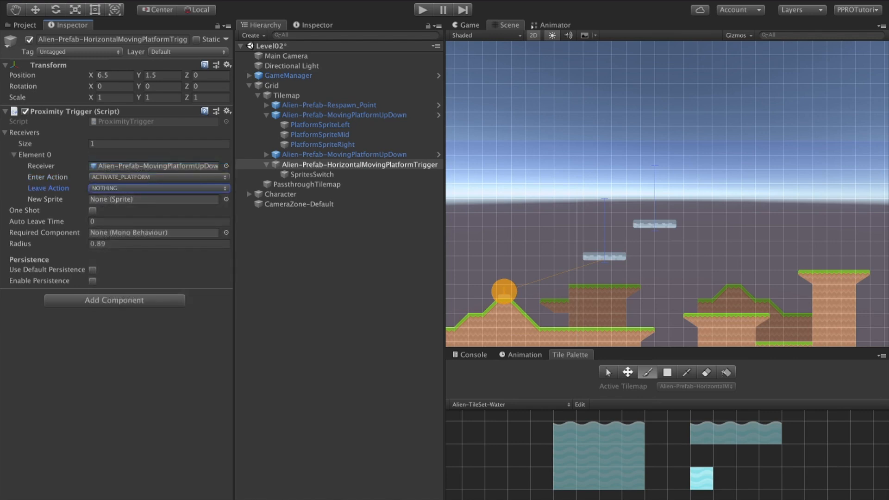
{"action": "left_click", "coordinate": [92, 211]}
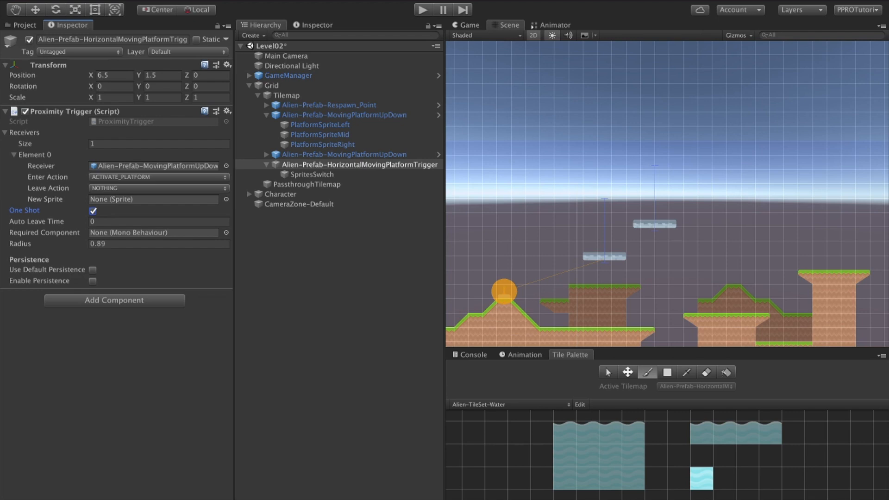
- Set the first up-and-down platform's Automatic Activation to NONE
{"action": "scroll", "coordinate": [595, 291], "scroll_direction": "up", "scroll_amount": 1}
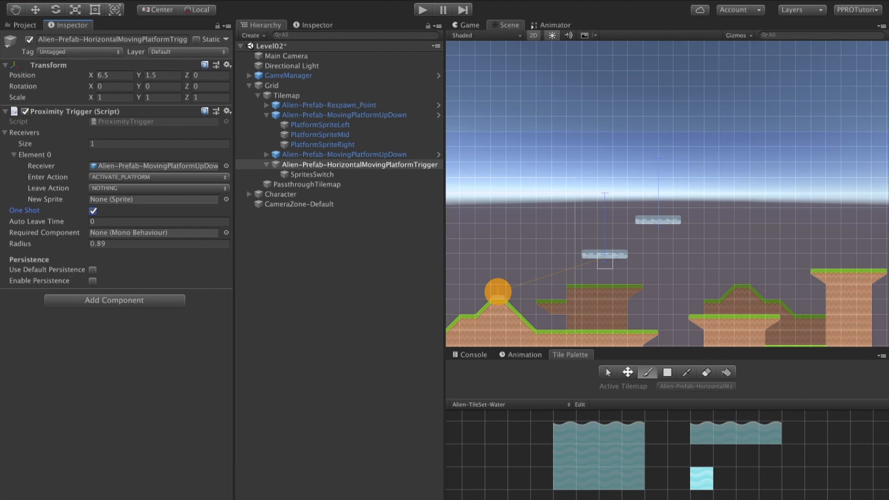
{"action": "left_click", "coordinate": [344, 115]}
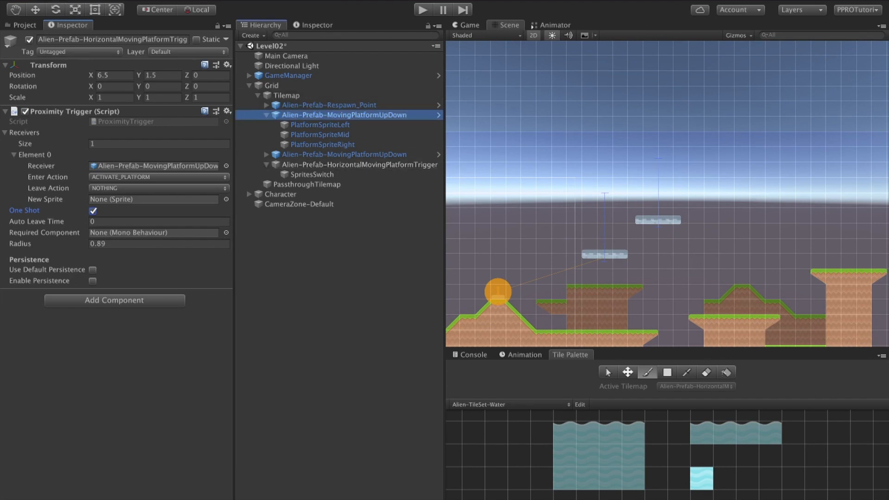
{"action": "left_click", "coordinate": [158, 377]}
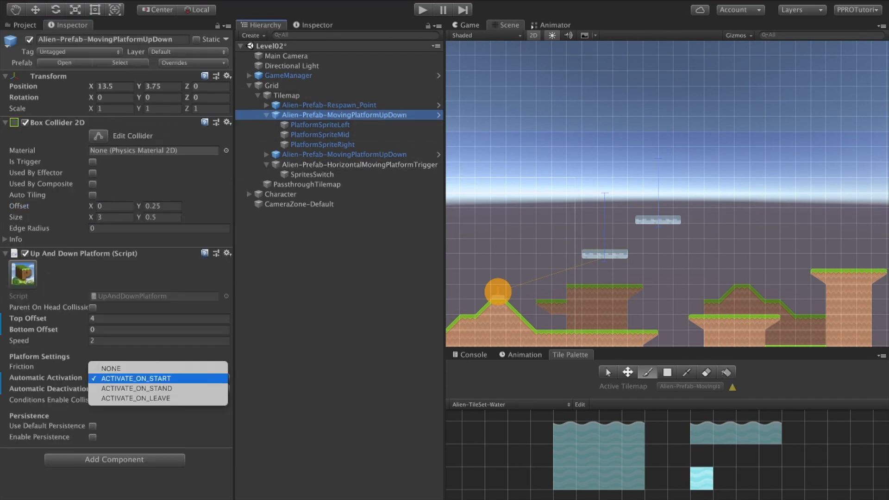
{"action": "left_click", "coordinate": [121, 366]}
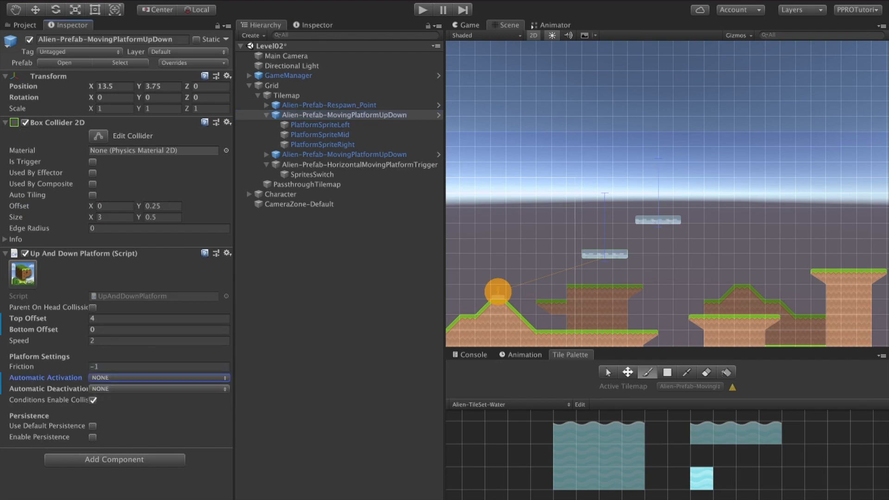
- Play-test the switch by running the character over the hill to activate the first platform, and end the test
{"action": "key", "text": "ctrl+p"}
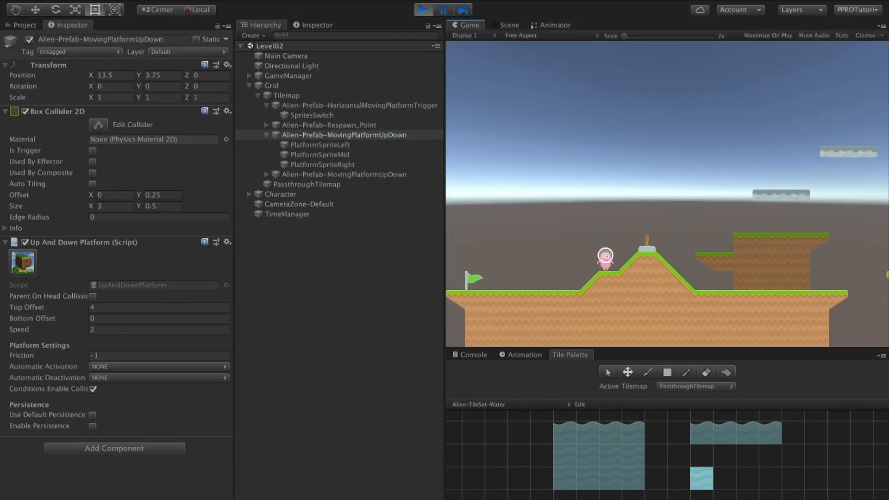
{"action": "key", "text": "Right"}
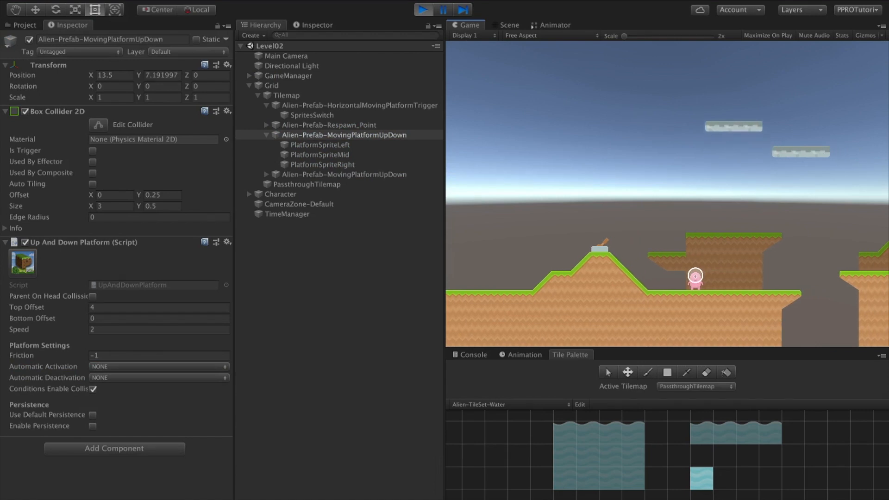
{"action": "key", "text": "Left"}
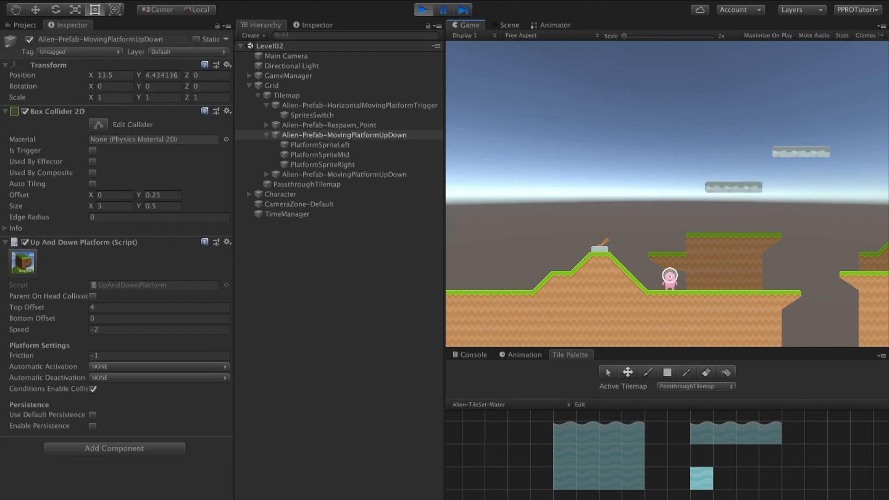
{"action": "key", "text": "ctrl+p"}
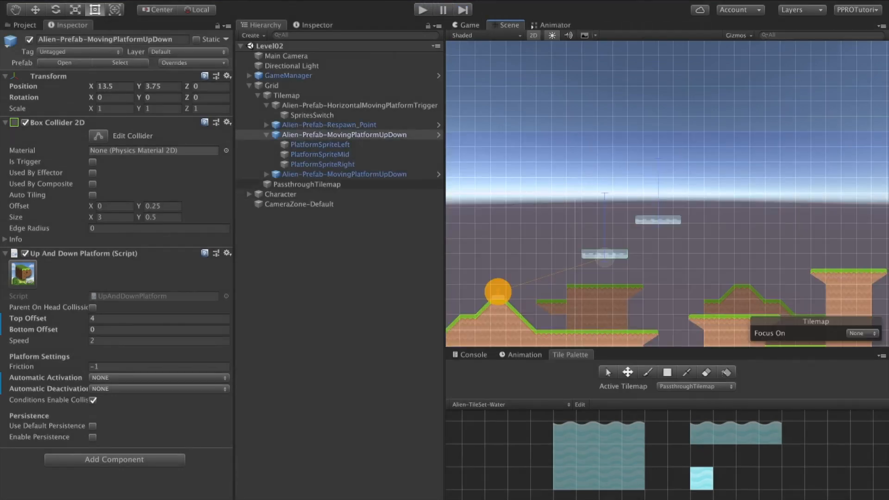
- Examine the two Event Responders on SpritesSwitch, including the TriggerEntered responder's sender, component and sprite-switch action
{"action": "left_click", "coordinate": [312, 114]}
{"action": "left_click", "coordinate": [74, 123]}
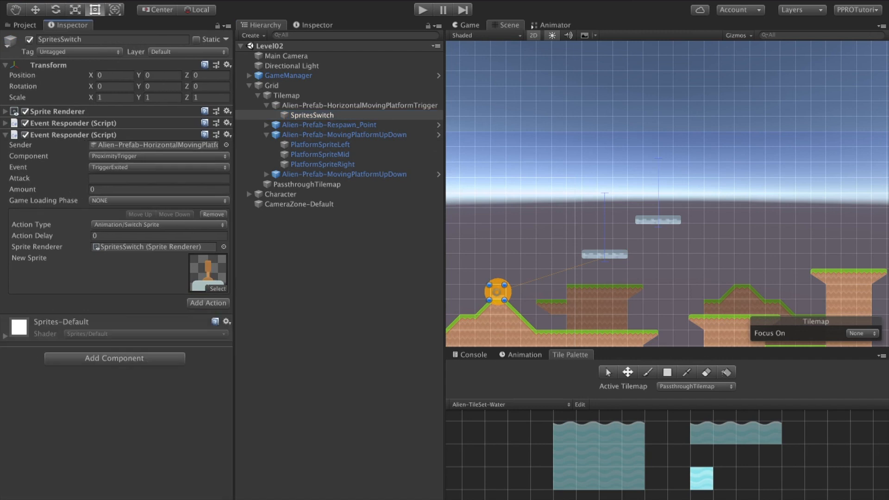
{"action": "left_click", "coordinate": [85, 135]}
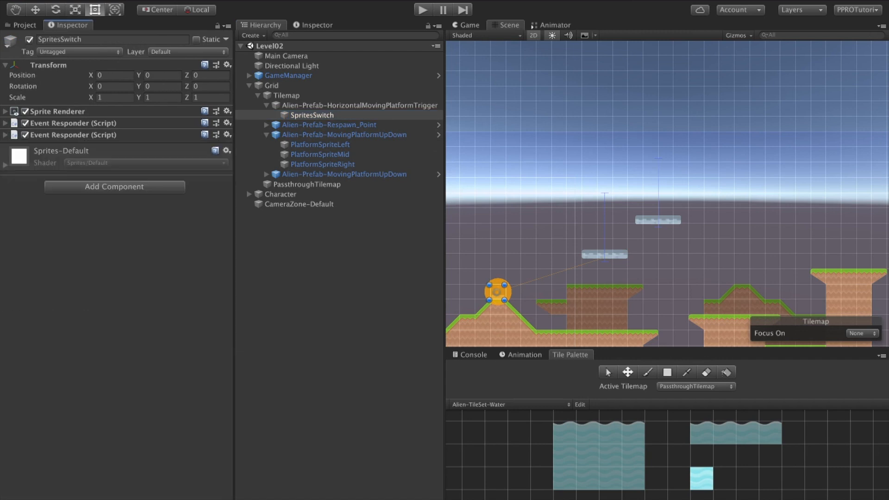
{"action": "left_click", "coordinate": [73, 124]}
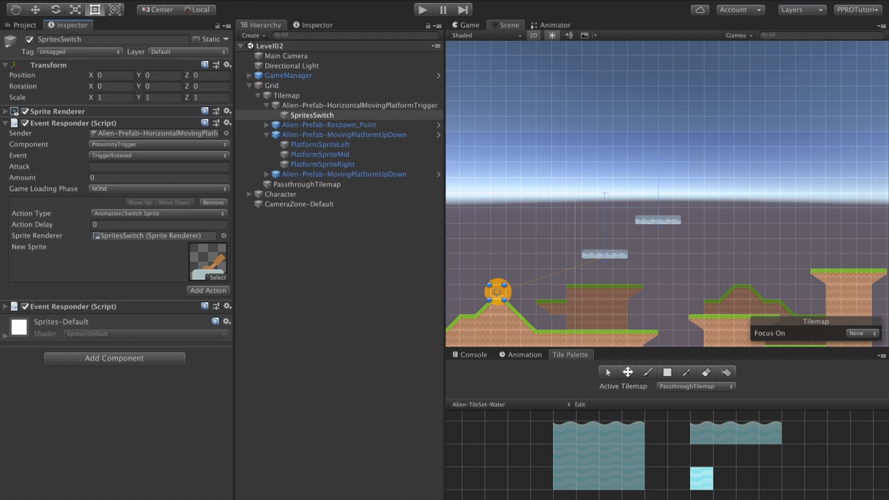
{"action": "left_click", "coordinate": [157, 144]}
{"action": "left_click", "coordinate": [120, 144]}
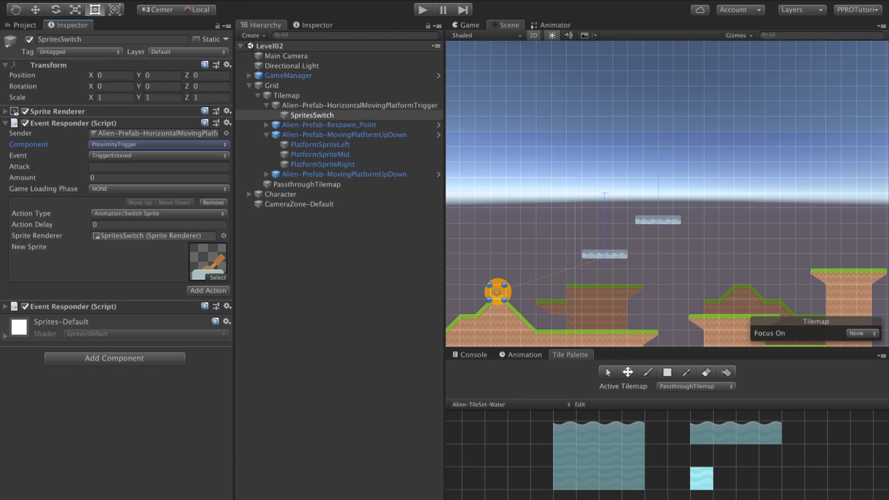
- Remove the TriggerExited Event Responder from SpritesSwitch
{"action": "left_click", "coordinate": [70, 307]}
{"action": "scroll", "coordinate": [112, 264], "scroll_direction": "down", "scroll_amount": 3}
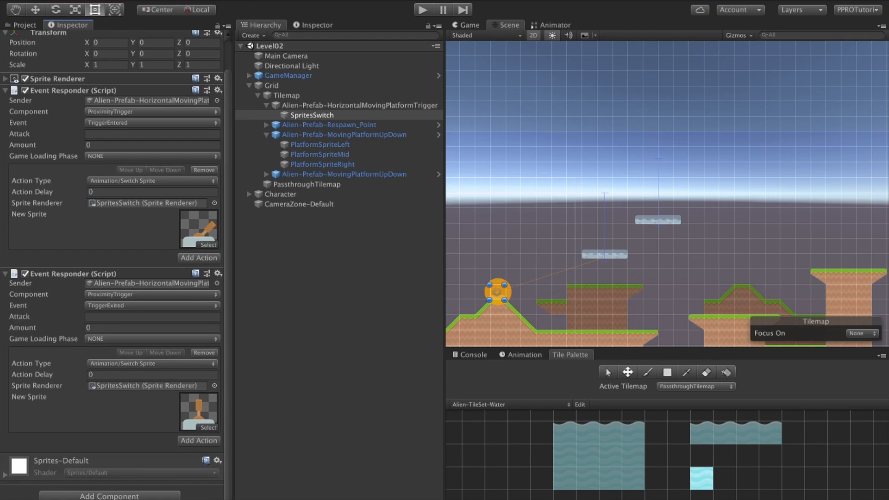
{"action": "left_click", "coordinate": [218, 273]}
{"action": "left_click", "coordinate": [250, 304]}
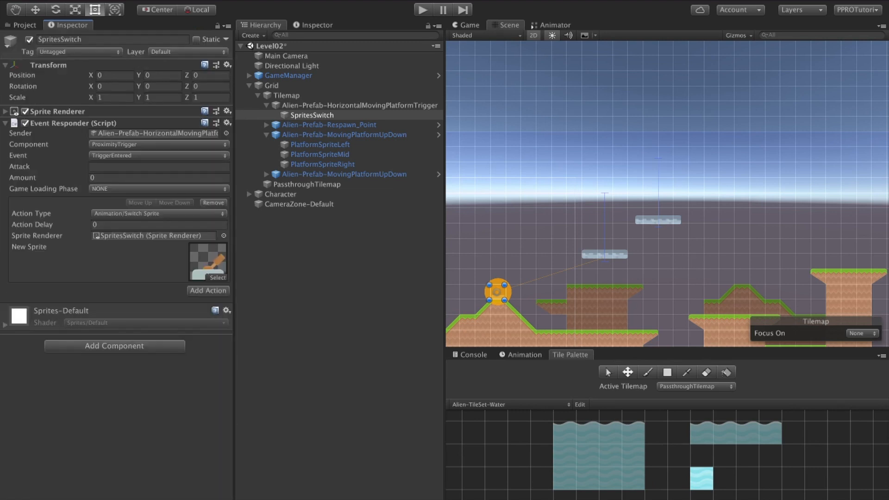
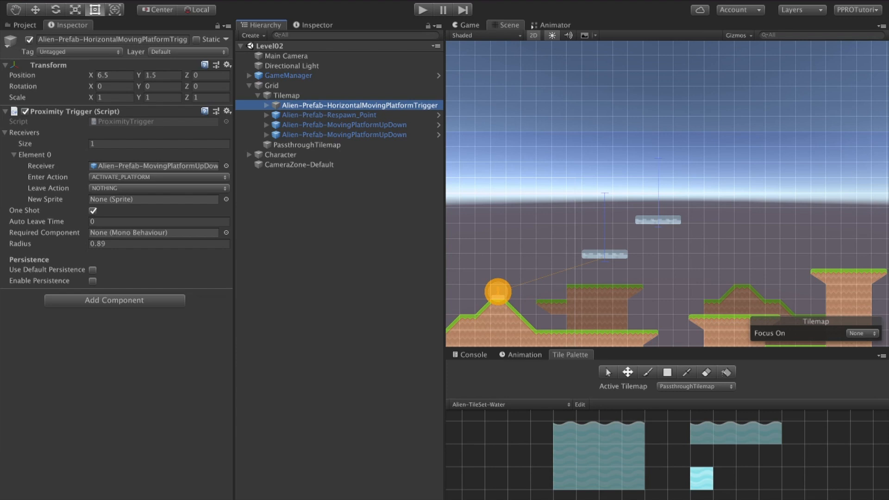
- Add an Action Button Condition to Alien-Prefab-HorizontalMovingPlatformTrigger, keeping its Button at 0
{"action": "key", "text": "super+shift+a"}
{"action": "type", "text": "Condition"}
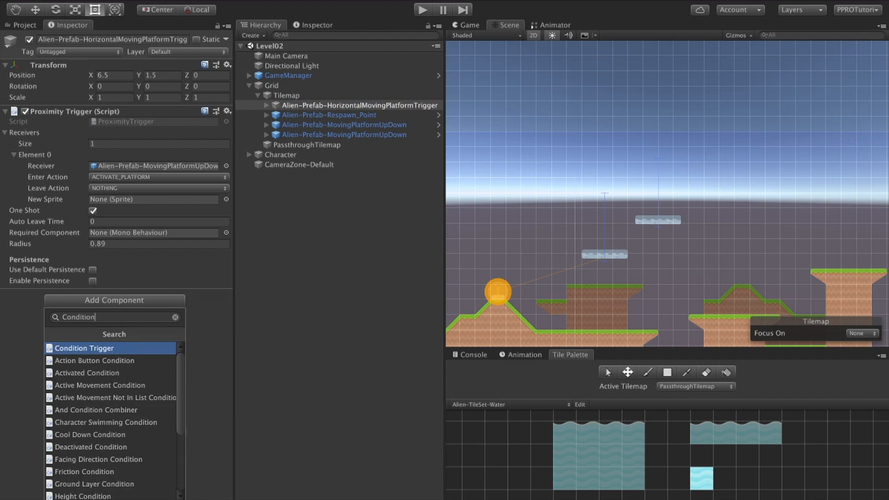
{"action": "key", "text": "Down"}
{"action": "key", "text": "Return"}
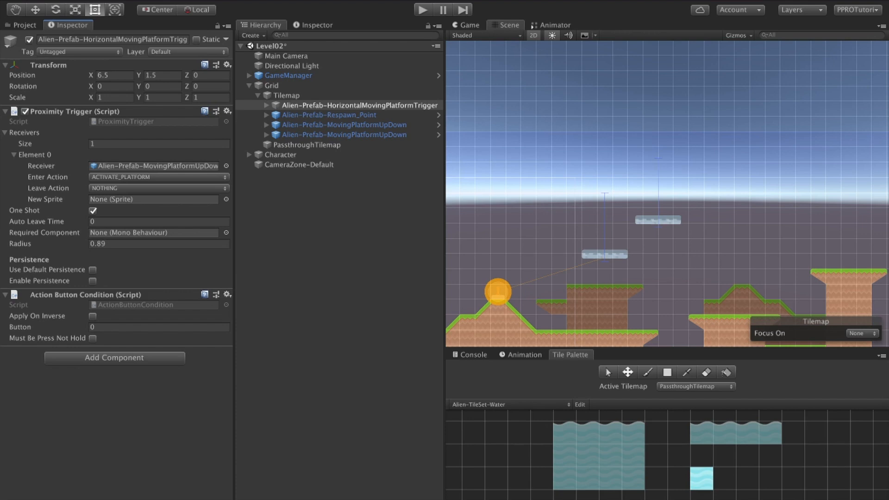
{"action": "left_click", "coordinate": [92, 327]}
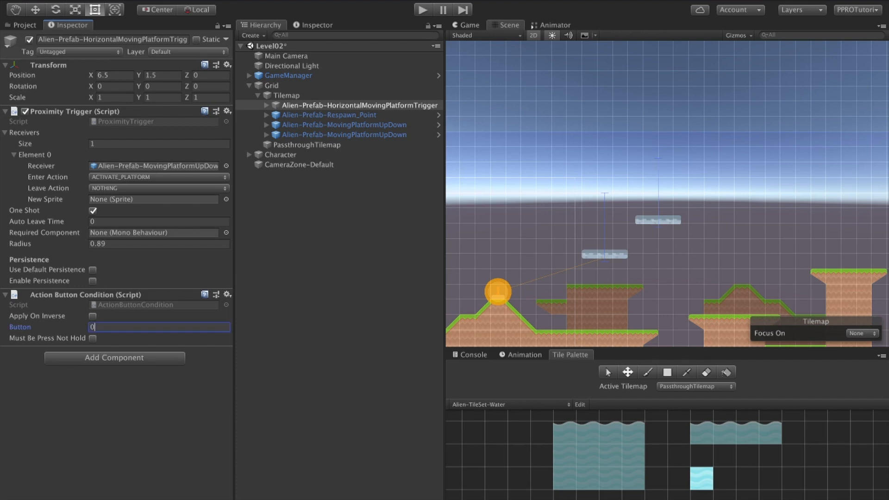
- Play-test the button-conditioned switch by running the character back and forth over the hill
{"action": "key", "text": "ctrl+p"}
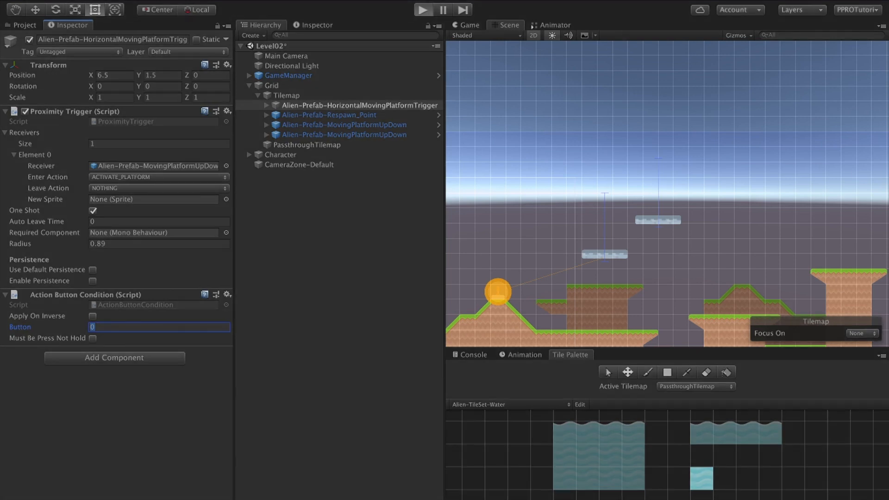
{"action": "key", "text": "Right"}
{"action": "key", "text": "Left"}
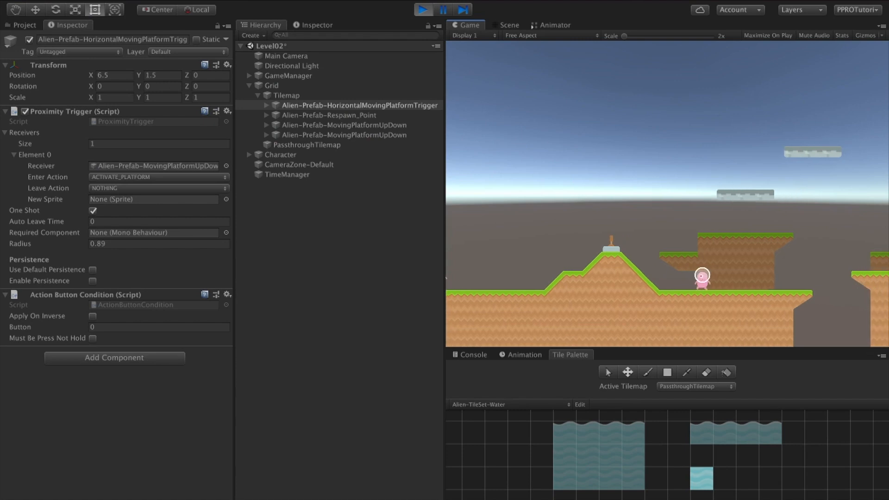
{"action": "key", "text": "Right"}
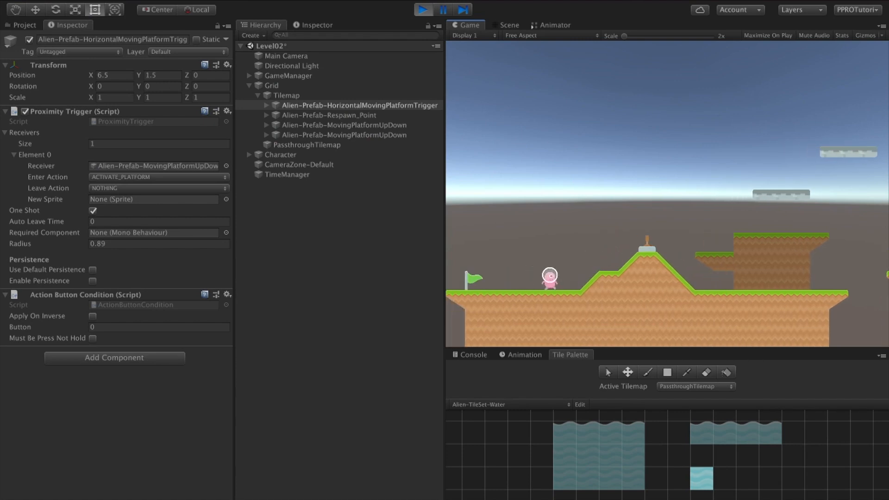
{"action": "key", "text": "Left"}
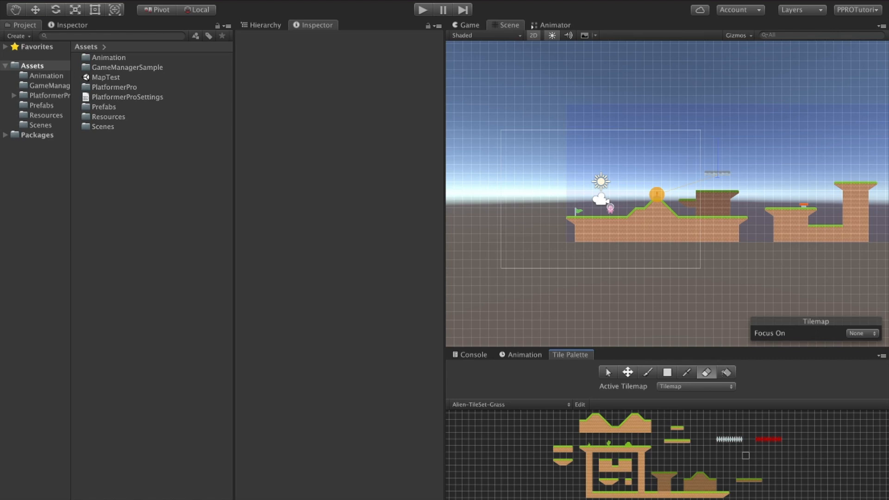
- Create a folder named Tiles in Assets and open it
{"action": "right_click", "coordinate": [29, 65]}
{"action": "mouse_move", "coordinate": [54, 72]}
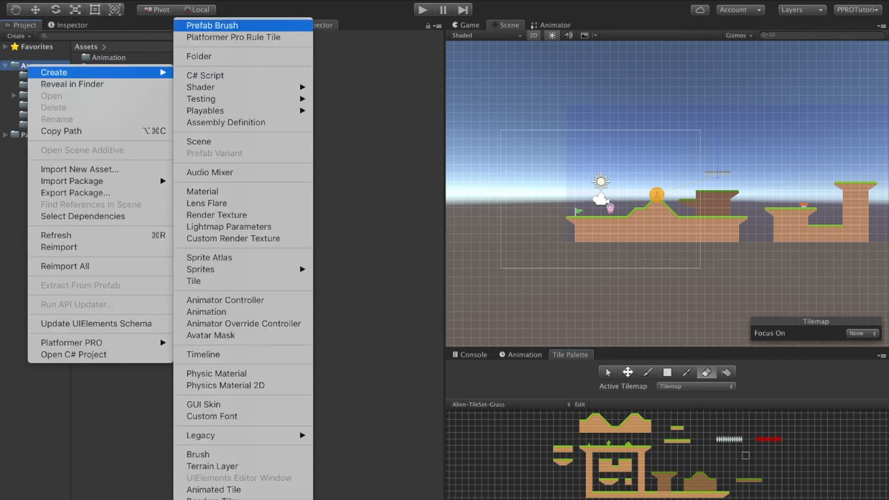
{"action": "left_click", "coordinate": [199, 56]}
{"action": "type", "text": "Tiles"}
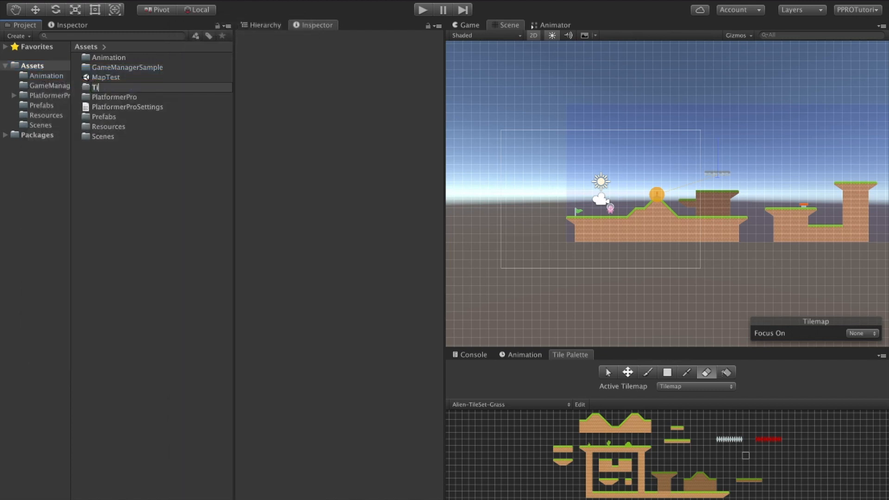
{"action": "key", "text": "Return"}
{"action": "double_click", "coordinate": [99, 136]}
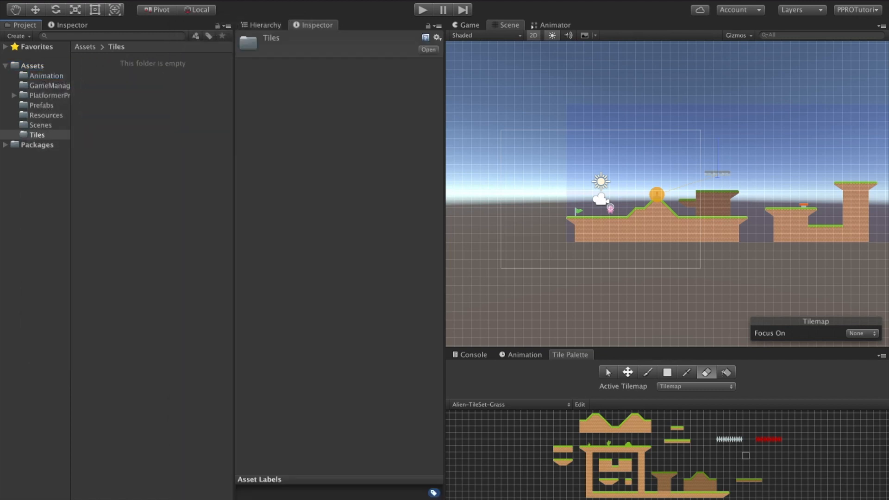
- Create a Platformer Pro Rule Tile named Spikes in the Tiles folder
{"action": "right_click", "coordinate": [138, 83]}
{"action": "mouse_move", "coordinate": [185, 91]}
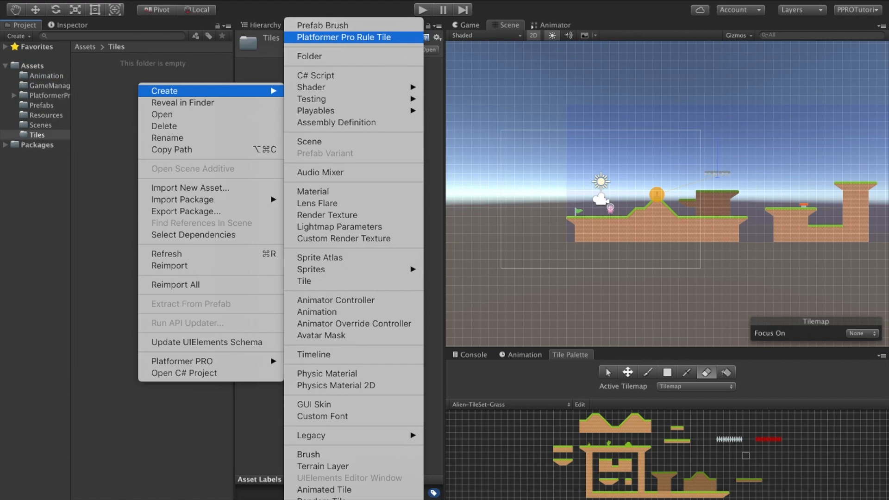
{"action": "left_click", "coordinate": [344, 37]}
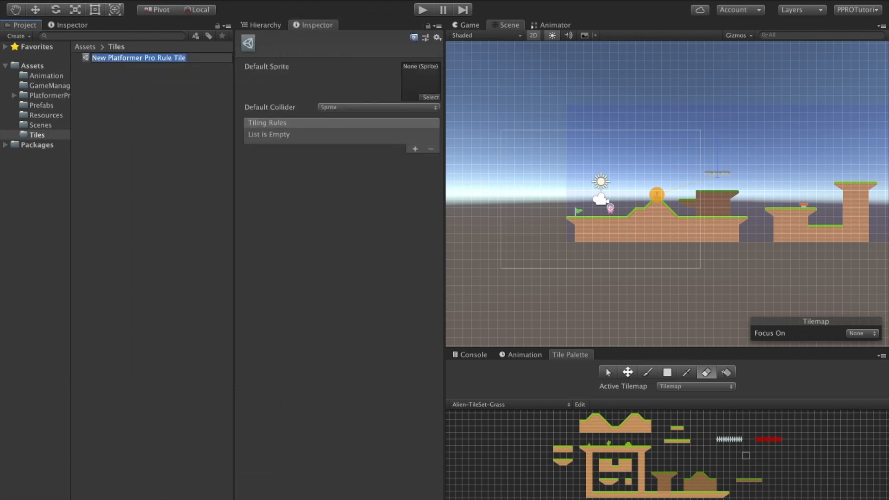
{"action": "type", "text": "Spikes"}
{"action": "key", "text": "Return"}
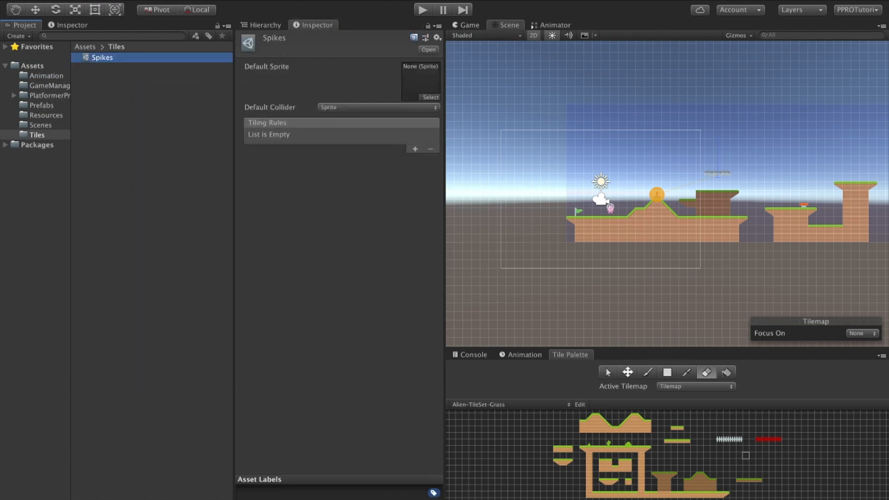
- Assign a spike sprite as the Spikes tile's Default Sprite
{"action": "left_click", "coordinate": [431, 97]}
{"action": "type", "text": "spike"}
{"action": "double_click", "coordinate": [531, 165]}
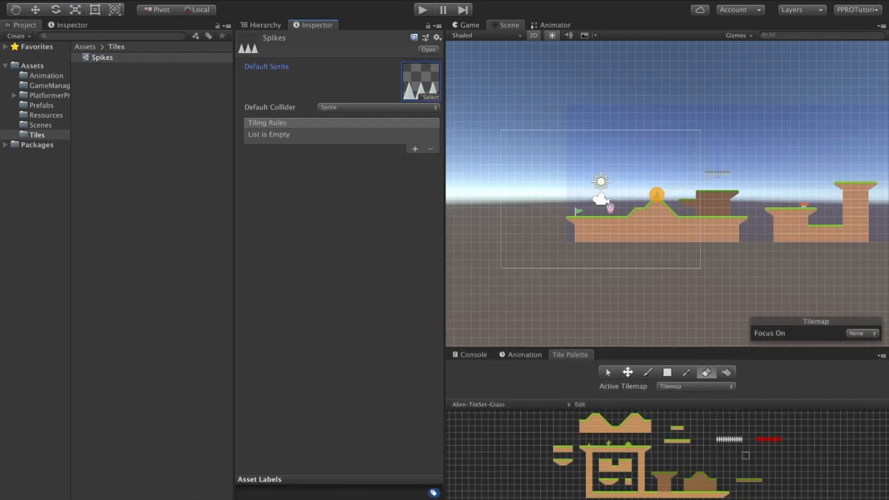
- Add a tiling rule with a spike sprite to the Spikes tile, set to type Hazard with 1 PHYSICAL damage
{"action": "left_click", "coordinate": [415, 149]}
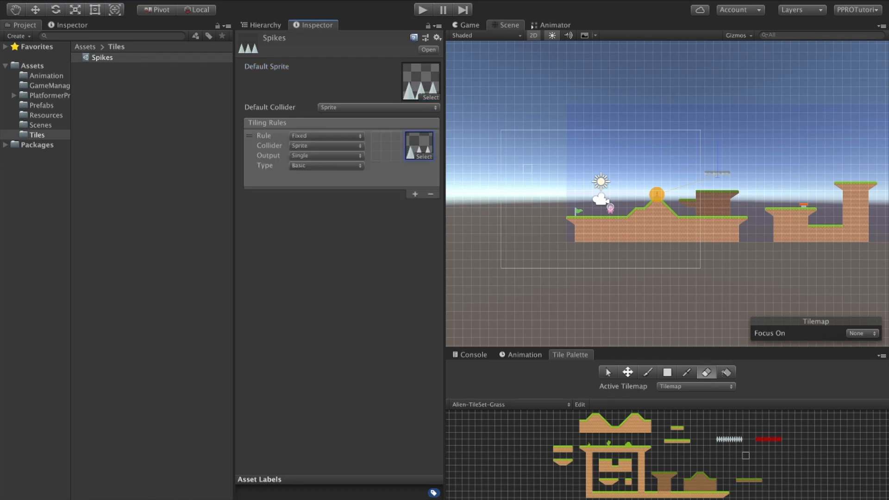
{"action": "left_click", "coordinate": [326, 165]}
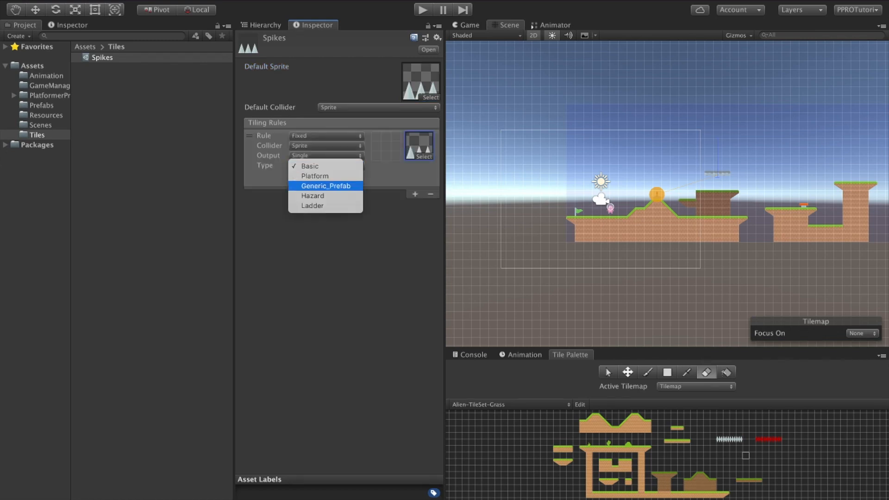
{"action": "left_click", "coordinate": [313, 195]}
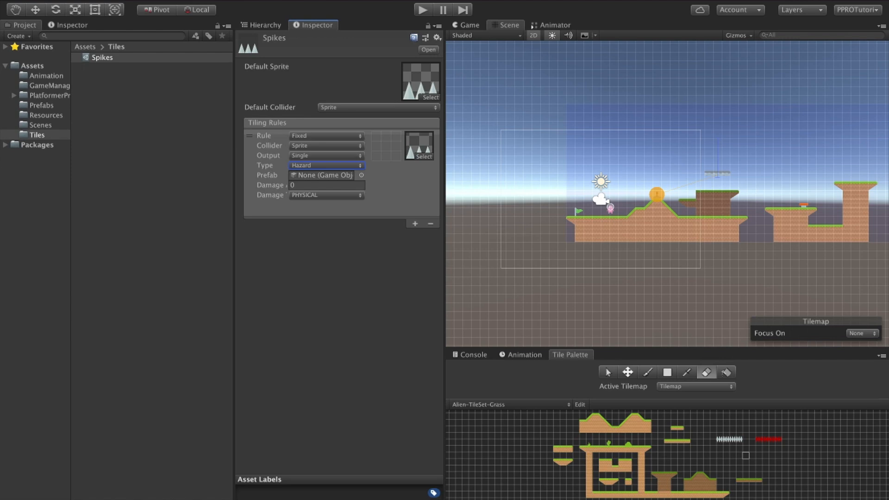
{"action": "left_click_drag", "start_coordinate": [234, 250], "coordinate": [206, 250]}
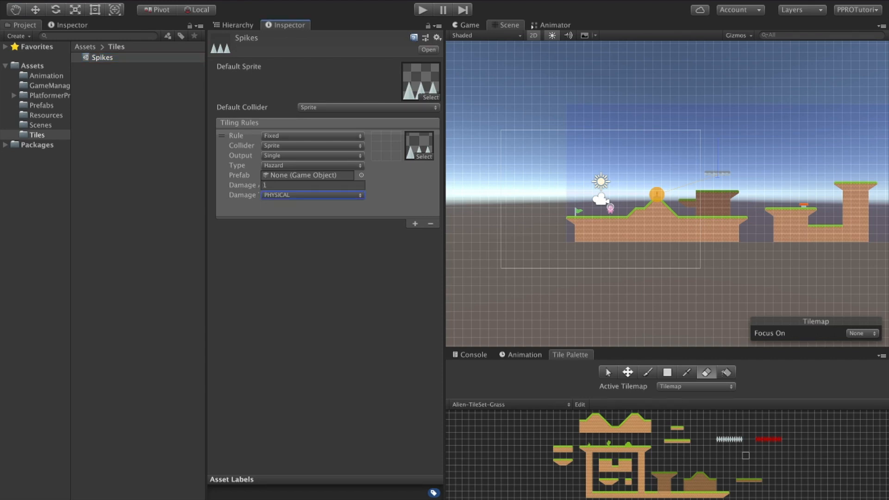
{"action": "left_click", "coordinate": [312, 185]}
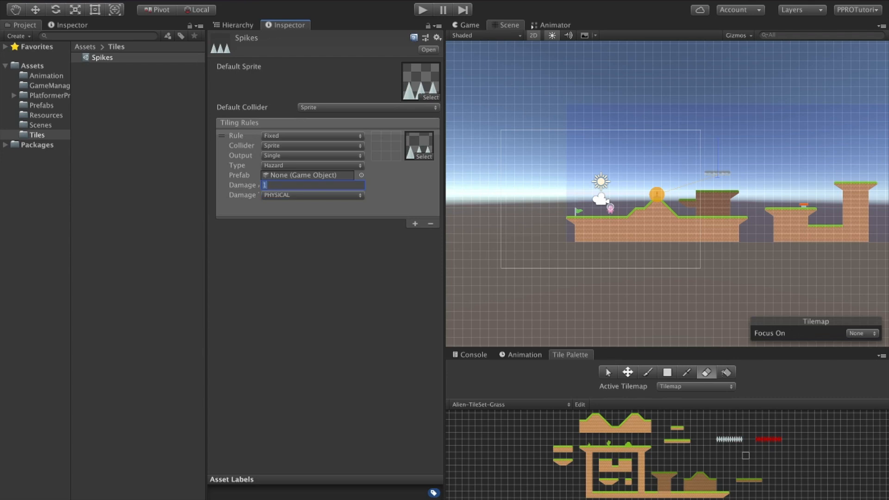
- Assign Alien-Prefab-Hazard as the prefab of the Spikes tile's hazard rule
{"action": "left_click", "coordinate": [361, 175]}
{"action": "type", "text": "Hazard"}
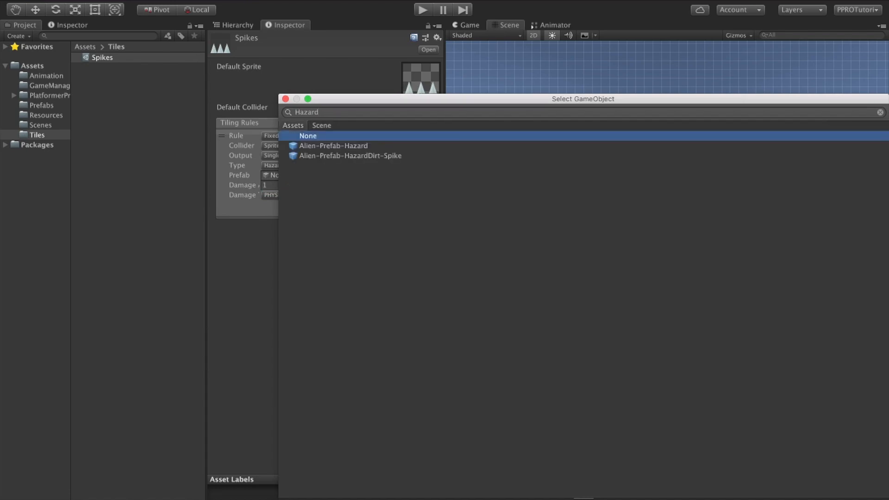
{"action": "double_click", "coordinate": [333, 146]}
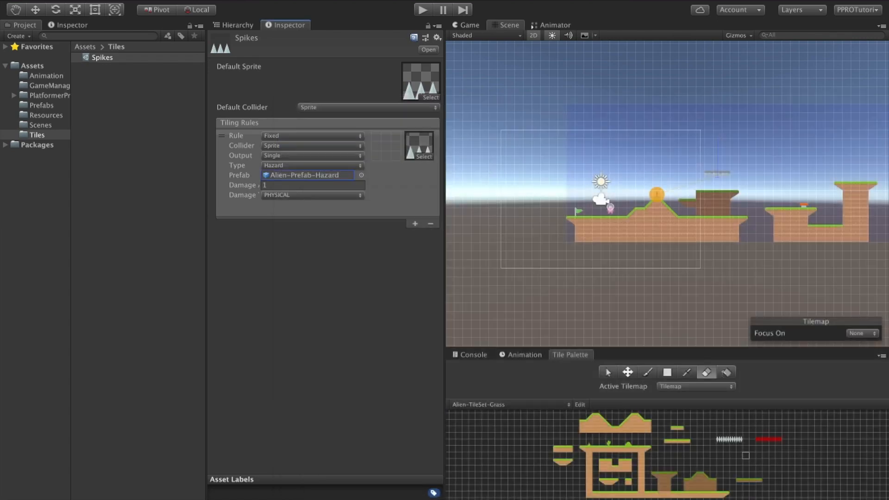
- Examine the Box Collider 2D and Hazard script of Alien-Prefab-Hazard, and return to the Spikes tile's settings
{"action": "left_click", "coordinate": [307, 175]}
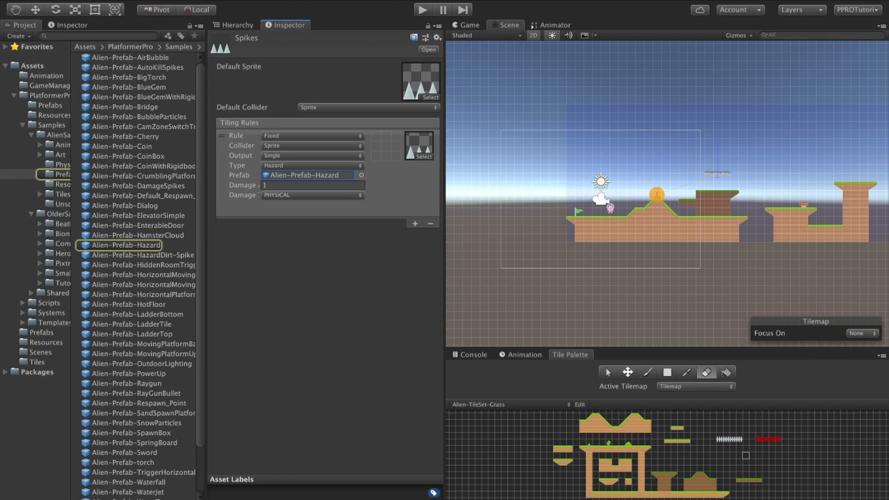
{"action": "left_click", "coordinate": [126, 244]}
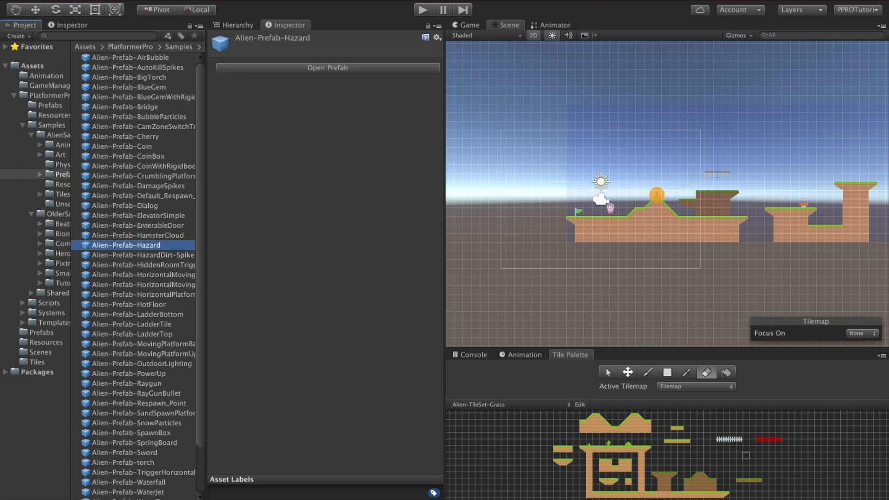
{"action": "left_click", "coordinate": [327, 68]}
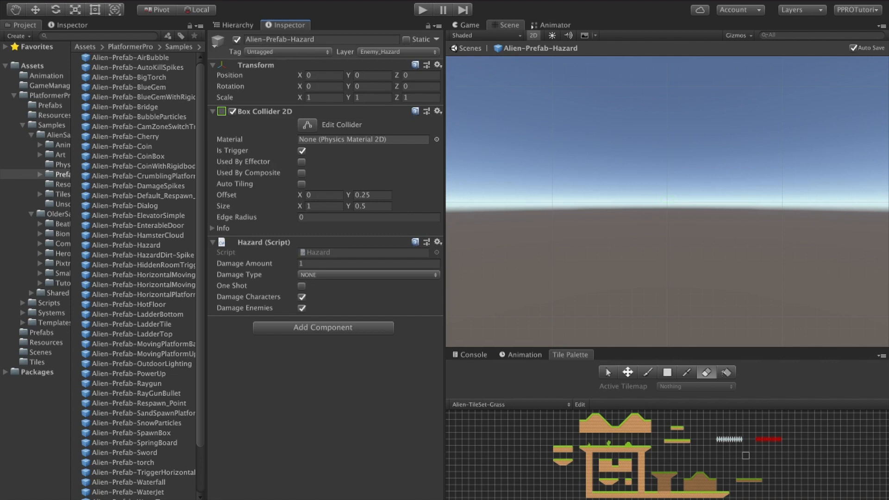
{"action": "key", "text": "super+4"}
{"action": "left_click", "coordinate": [37, 362]}
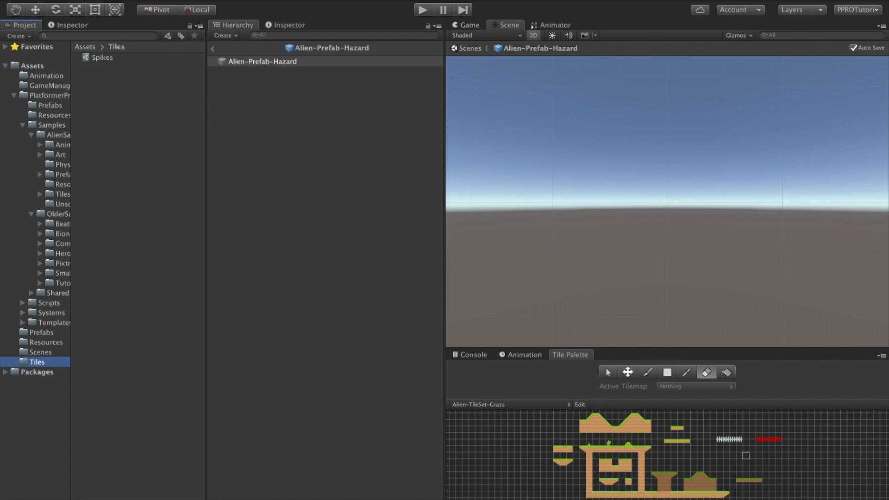
{"action": "left_click", "coordinate": [102, 57]}
{"action": "key", "text": "super+3"}
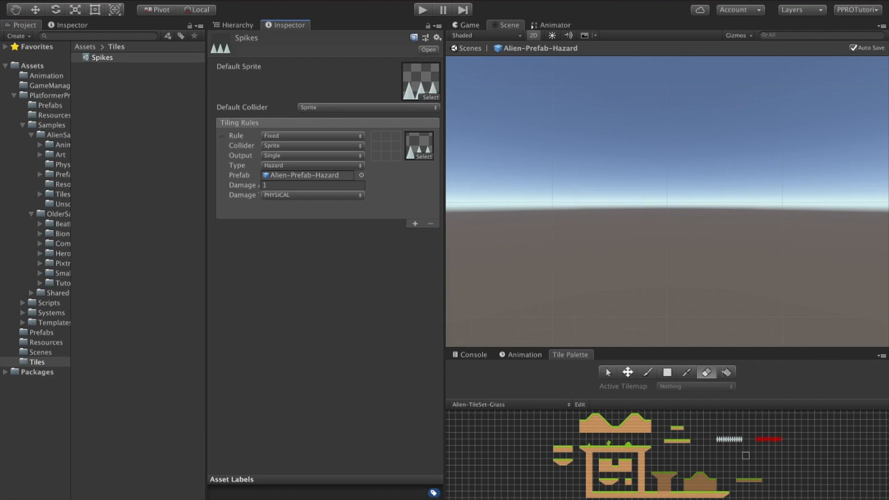
- Add the Spikes tile to an empty cell of the Alien-TileSet-Grass palette and exit the hazard prefab to the Level02 scene
{"action": "left_click_drag", "start_coordinate": [102, 58], "coordinate": [798, 437]}
{"action": "left_click", "coordinate": [233, 25]}
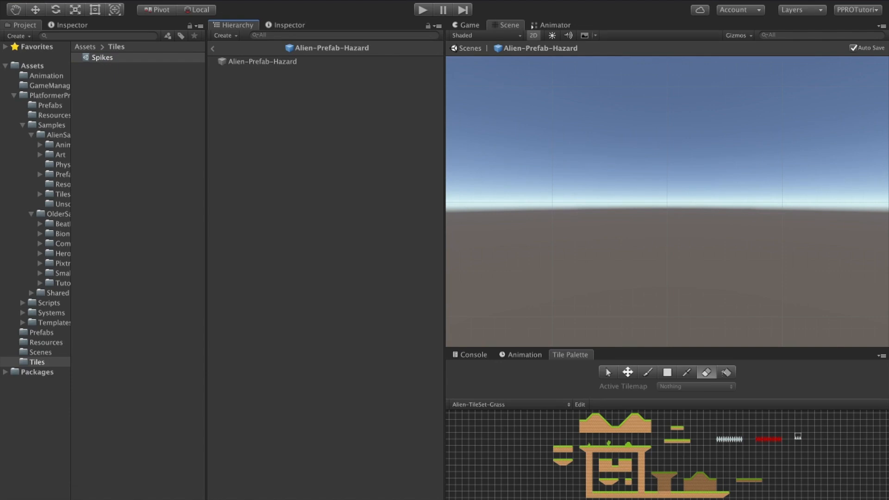
{"action": "left_click", "coordinate": [213, 48]}
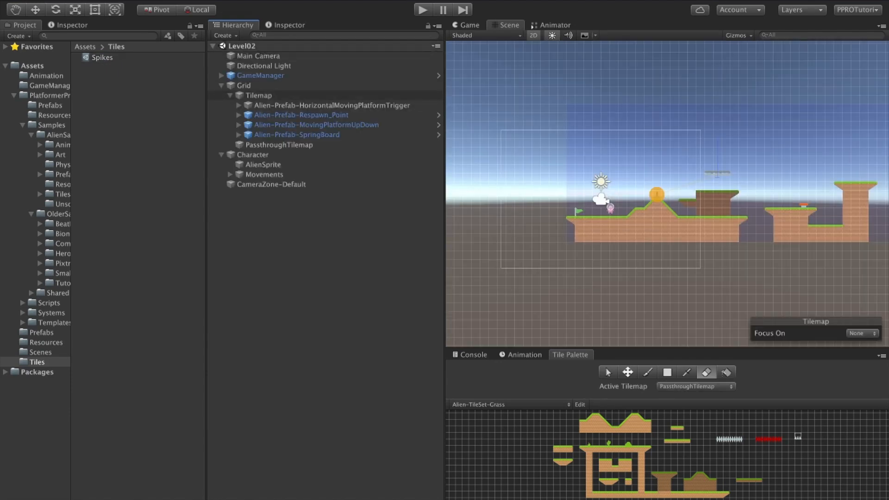
- Try to paint a row of Spikes tiles in the Tilemap on the ground below the passthrough ledge
{"action": "left_click", "coordinate": [259, 95]}
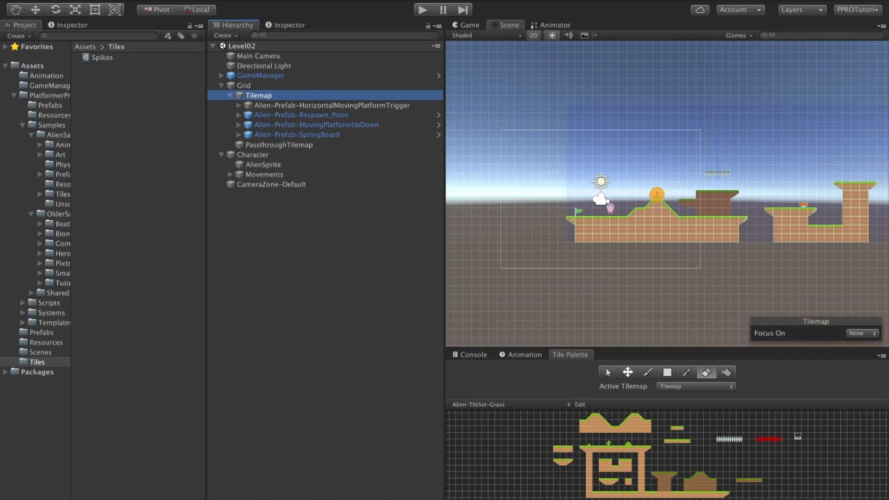
{"action": "left_click", "coordinate": [648, 372]}
{"action": "left_click_drag", "start_coordinate": [700, 211], "coordinate": [726, 211]}
{"action": "left_click", "coordinate": [734, 211]}
{"action": "left_click", "coordinate": [691, 212]}
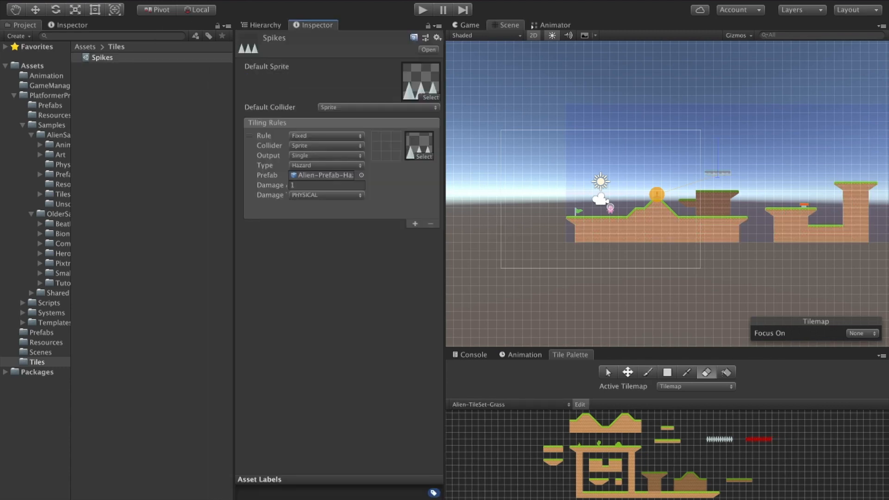
- Set the Spikes tiling rule's collider to None and add the tile to an empty cell of the Alien-TileSet-Grass palette
{"action": "left_click", "coordinate": [327, 145]}
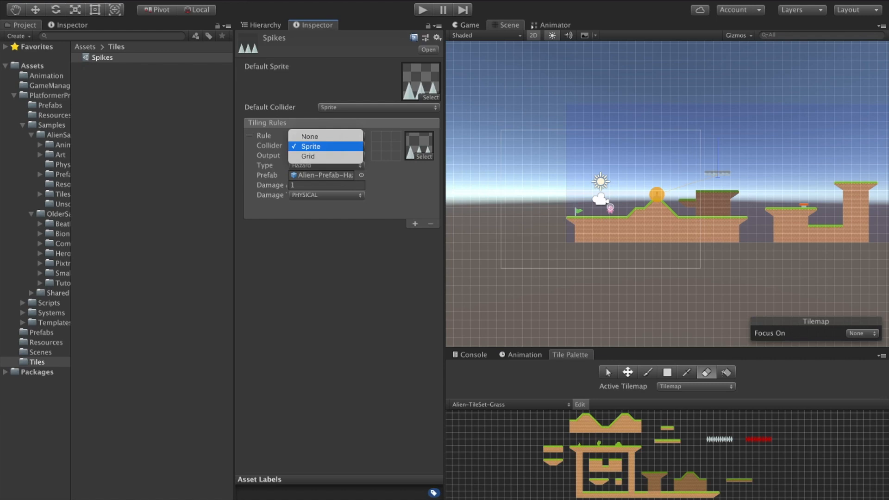
{"action": "left_click", "coordinate": [308, 135]}
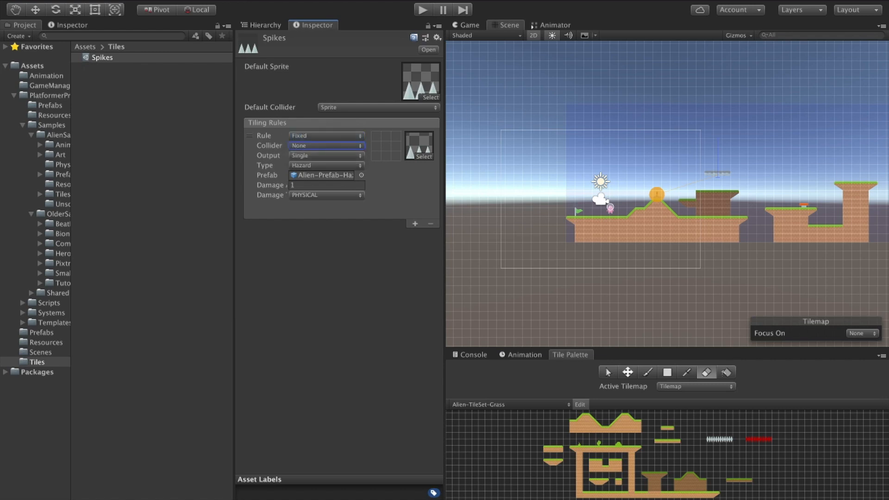
{"action": "left_click_drag", "start_coordinate": [102, 58], "coordinate": [761, 461]}
{"action": "key", "text": "super+z"}
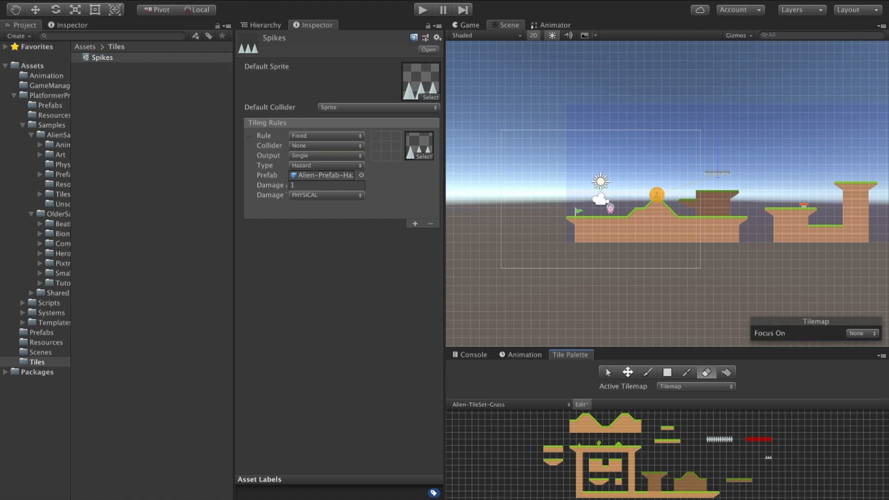
- Paint a row of Spikes tiles in the Tilemap on the ground below the passthrough ledge
{"action": "left_click", "coordinate": [608, 372]}
{"action": "left_click", "coordinate": [768, 456]}
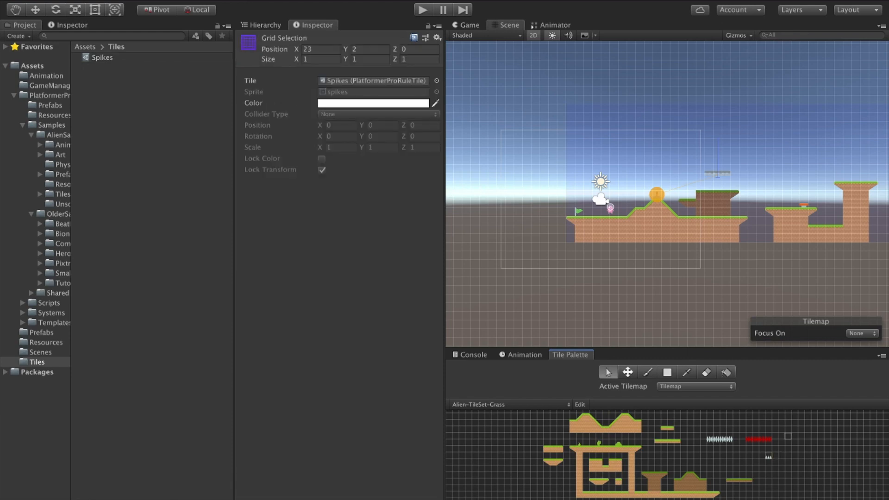
{"action": "key", "text": "b"}
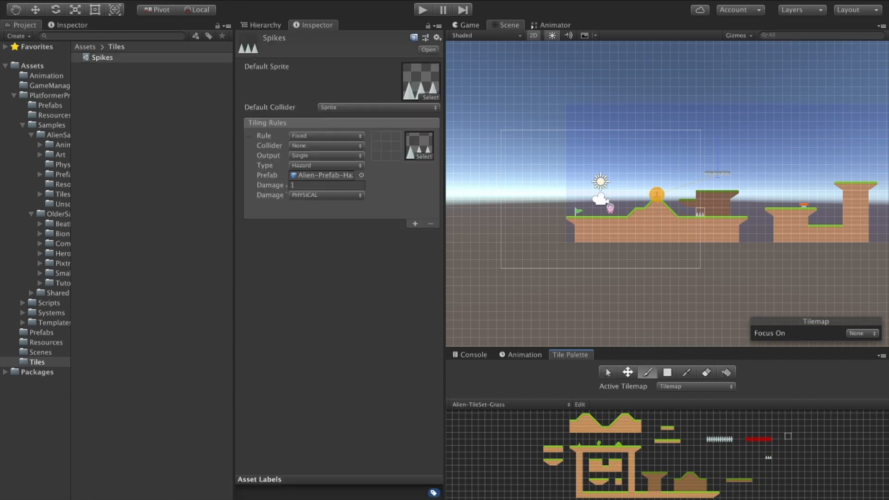
{"action": "left_click_drag", "start_coordinate": [692, 212], "coordinate": [735, 212]}
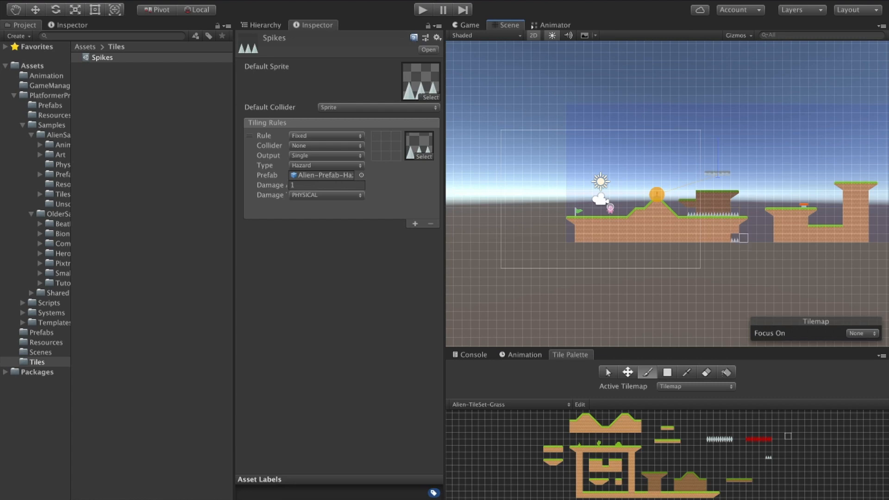
- Play the level, run the character through the spikes to test the hazard, and stop playing
{"action": "left_click", "coordinate": [423, 9]}
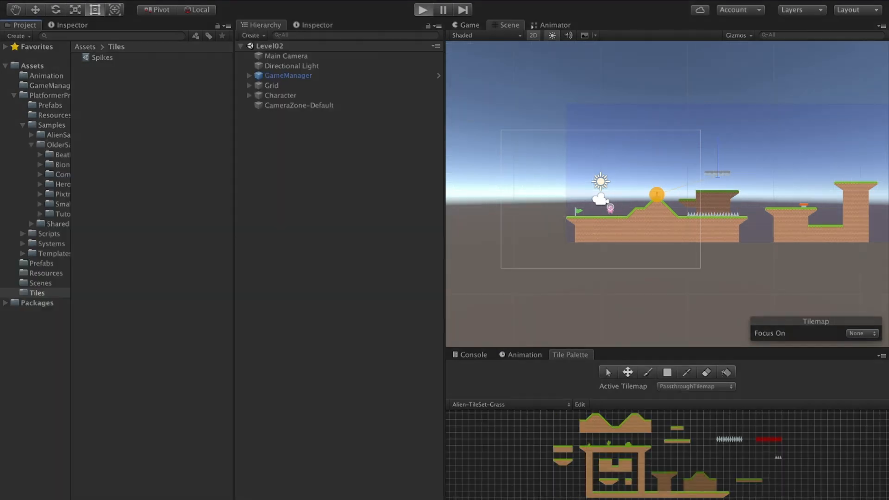
{"action": "key", "text": "Right"}
{"action": "key", "text": "Right"}
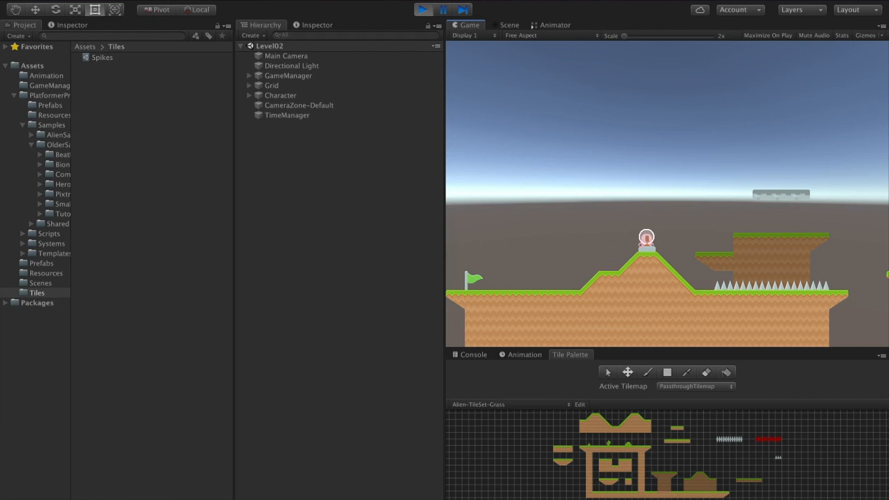
{"action": "key", "text": "Left"}
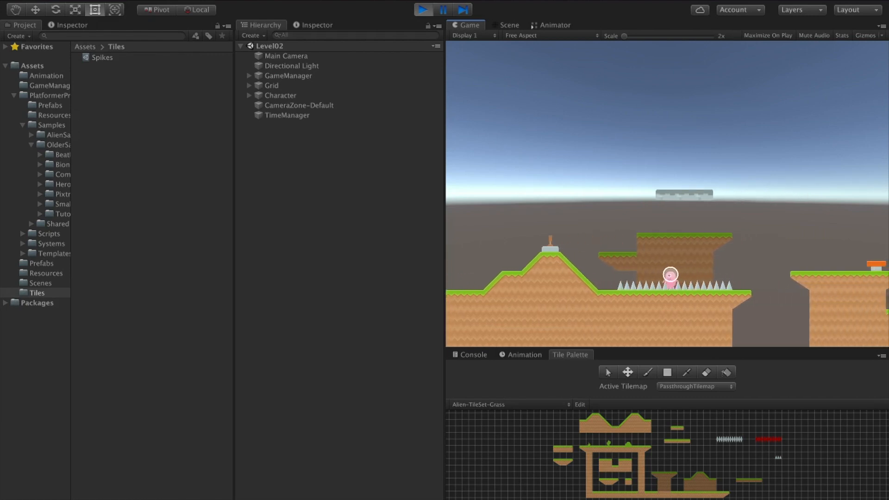
{"action": "key", "text": "space"}
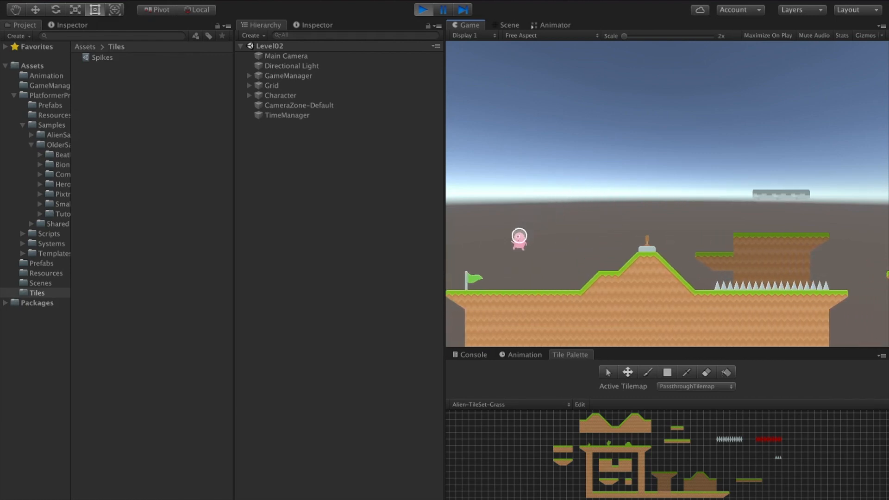
{"action": "key", "text": "Right"}
{"action": "key", "text": "ctrl+p"}
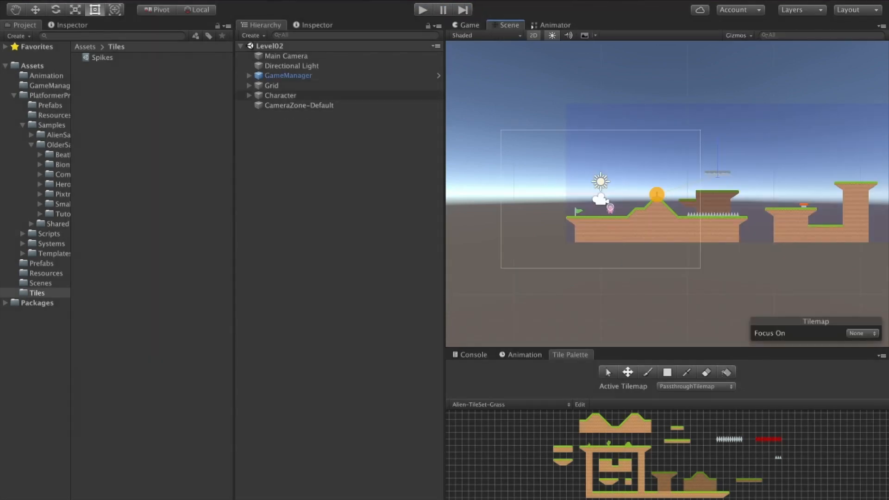
- Add a Character Health component to the Character object
{"action": "left_click", "coordinate": [68, 25]}
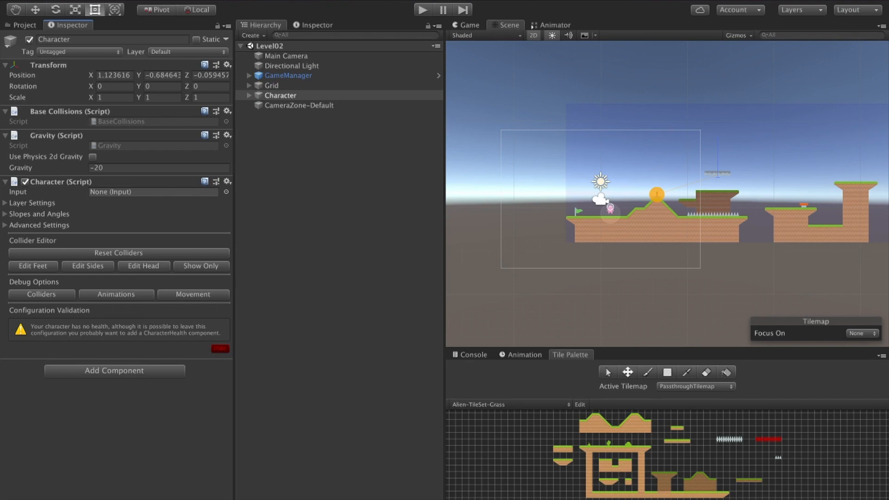
{"action": "left_click", "coordinate": [115, 370]}
{"action": "type", "text": "Charac"}
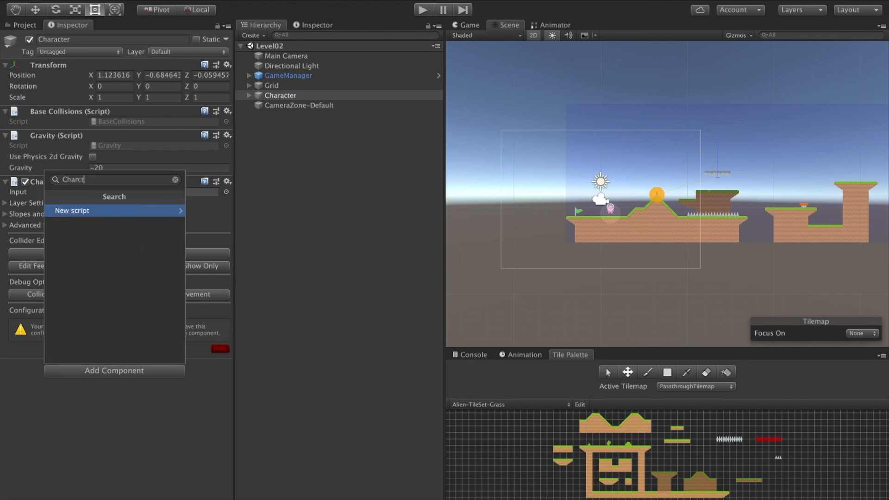
{"action": "type", "text": "ter H"}
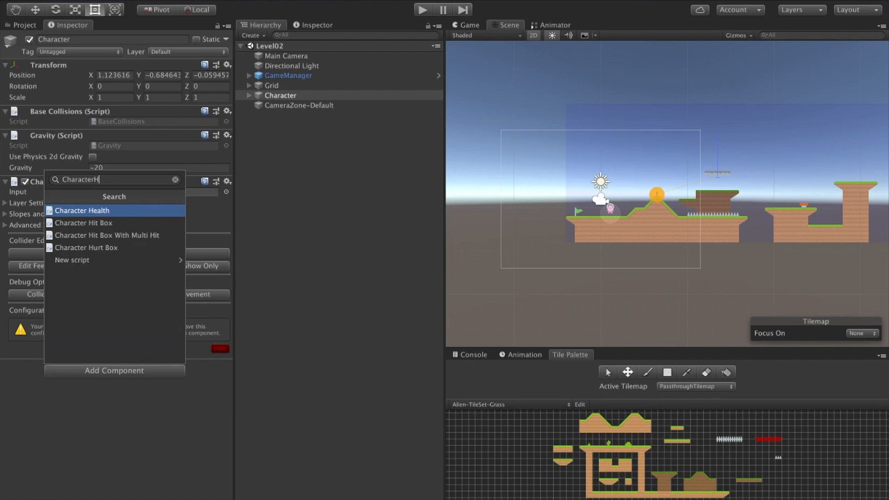
{"action": "key", "text": "Return"}
{"action": "scroll", "coordinate": [112, 277], "scroll_direction": "down", "scroll_amount": 5}
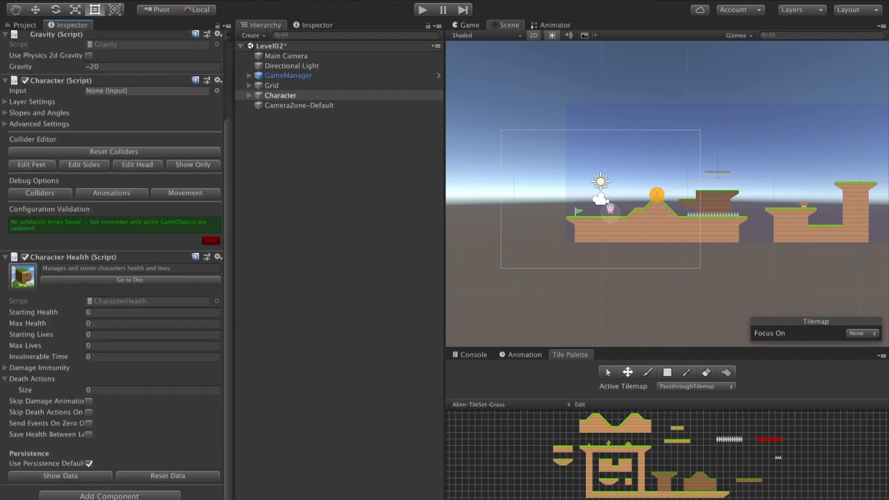
- Set the Character's starting and max health to 5, starting lives to 3, max lives to 99 and invulnerable time to 1
{"action": "left_click", "coordinate": [153, 312]}
{"action": "type", "text": "5"}
{"action": "key", "text": "Tab"}
{"action": "type", "text": "5"}
{"action": "key", "text": "Tab"}
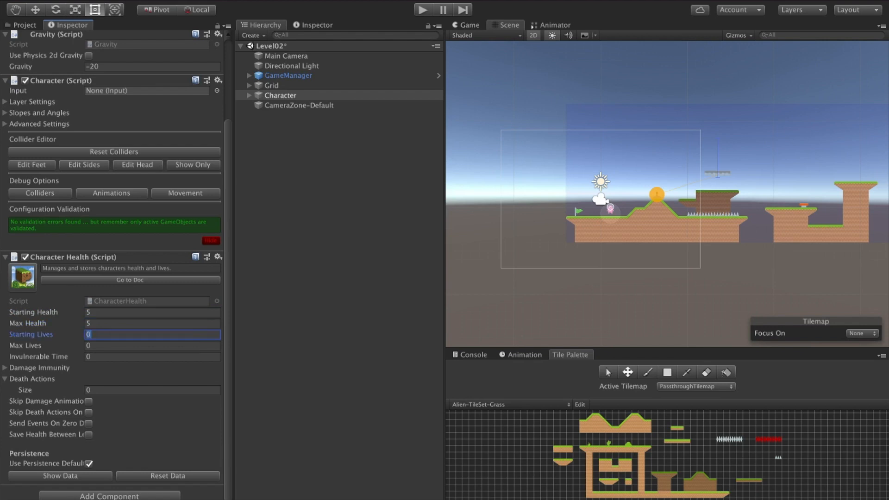
{"action": "type", "text": "3"}
{"action": "key", "text": "Tab"}
{"action": "type", "text": "99"}
{"action": "key", "text": "Tab"}
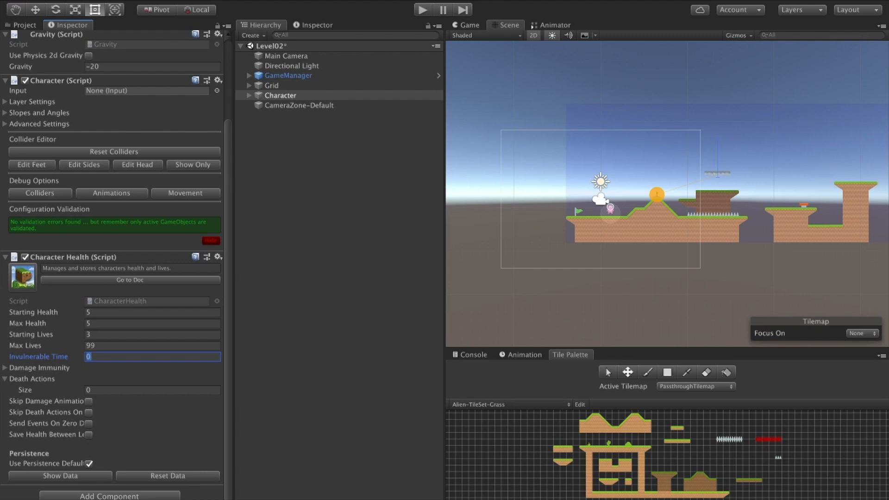
{"action": "type", "text": "1"}
- Examine the HURT_NORMAL and death animation states in AlienSprite's animator controller
{"action": "left_click", "coordinate": [551, 25]}
{"action": "left_click", "coordinate": [250, 95]}
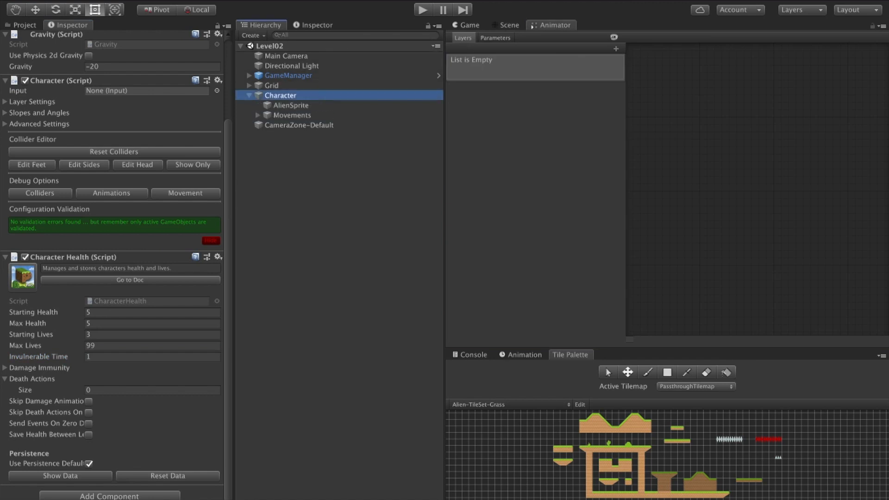
{"action": "left_click", "coordinate": [291, 105]}
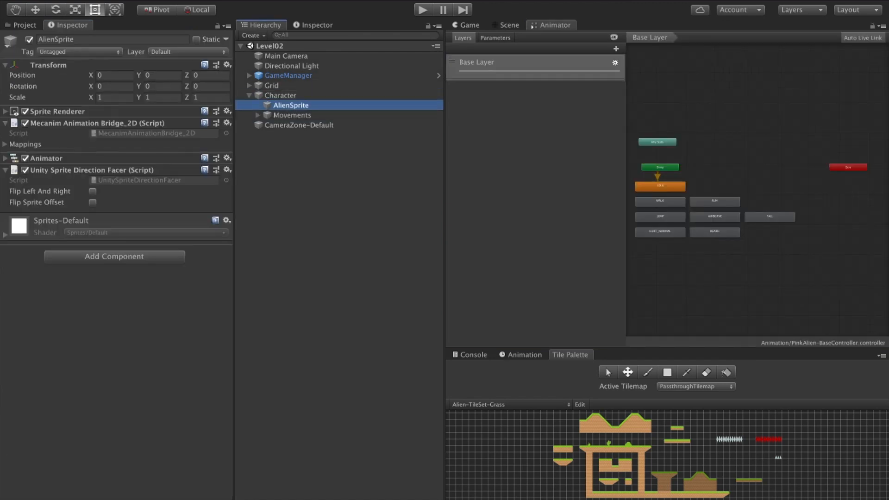
{"action": "left_click", "coordinate": [660, 232]}
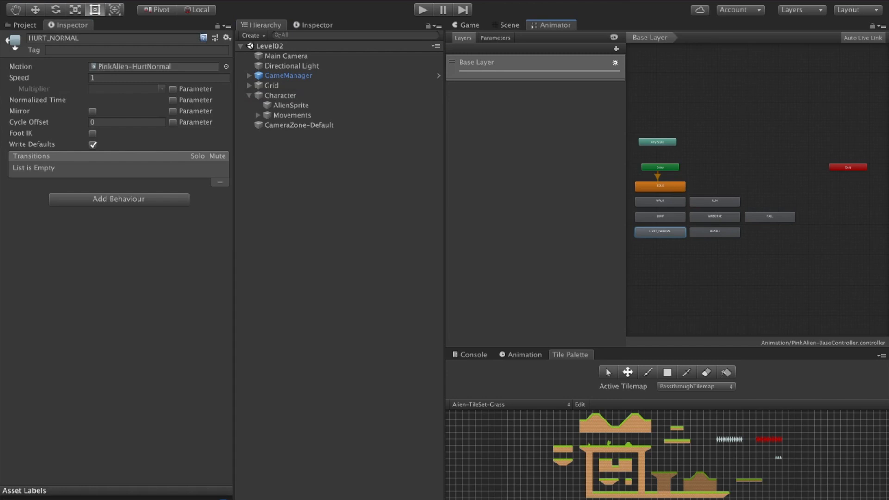
{"action": "left_click", "coordinate": [714, 232]}
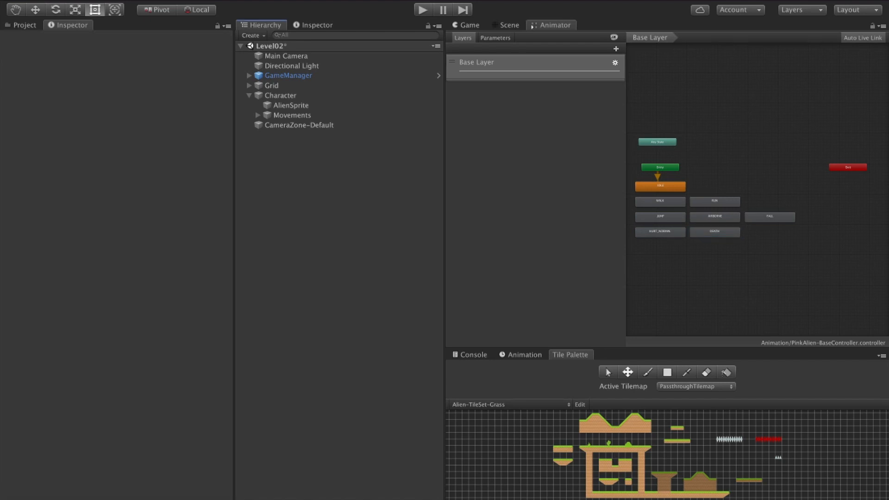
- Add the Damage Movement_Animation With Bobble component to the Character's Movements object
{"action": "left_click", "coordinate": [258, 116]}
{"action": "left_click", "coordinate": [291, 115]}
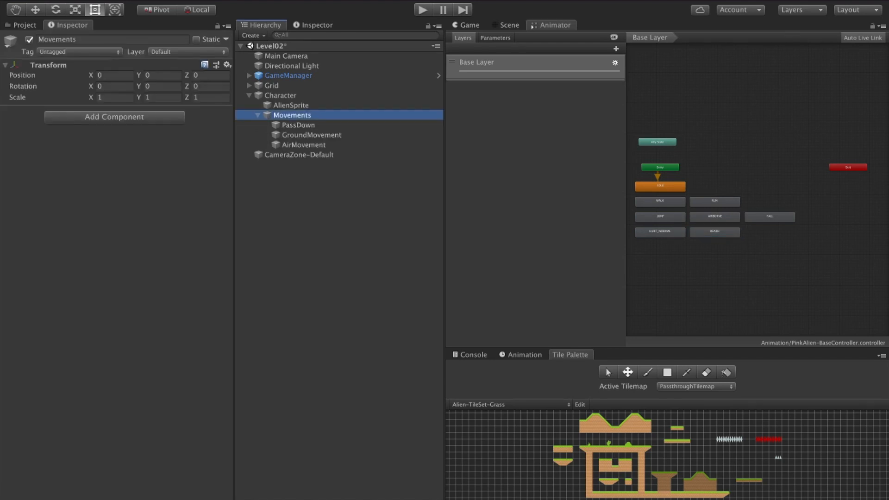
{"action": "left_click", "coordinate": [115, 117]}
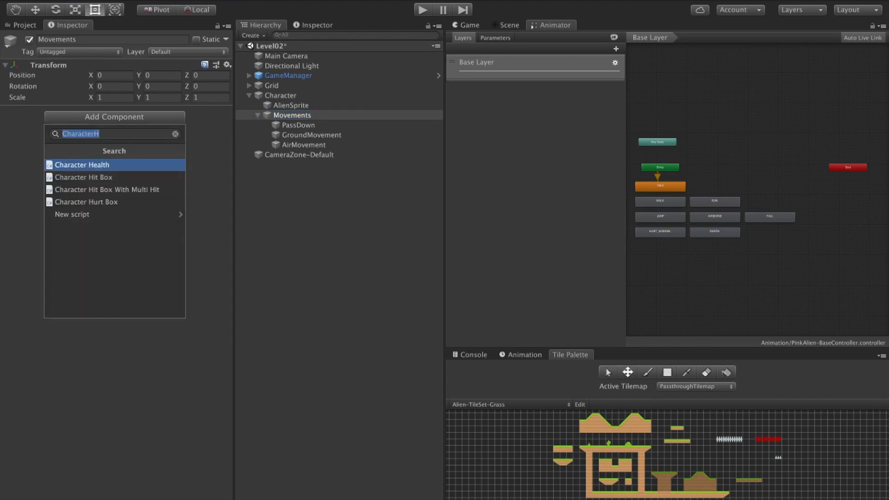
{"action": "type", "text": "Bobb"}
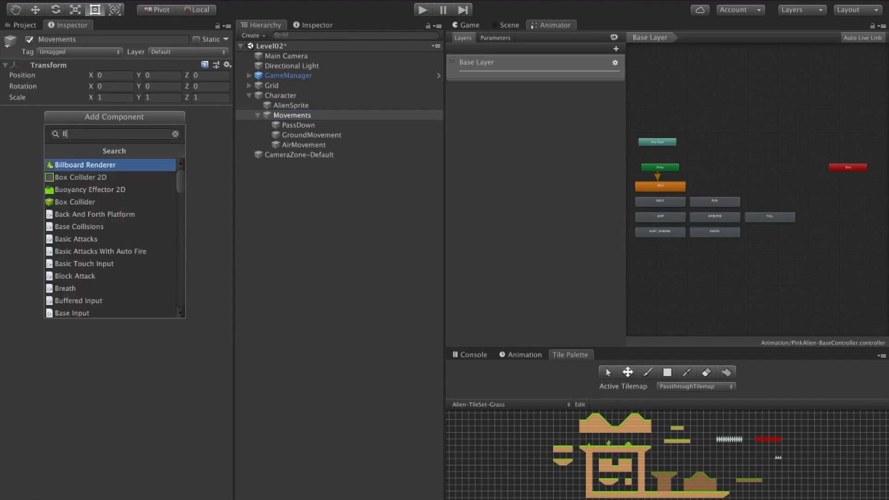
{"action": "key", "text": "Return"}
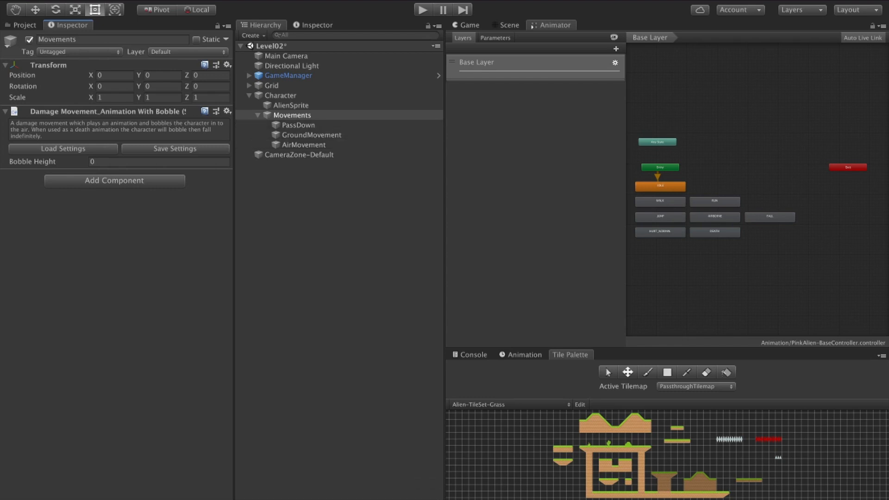
- Create an empty game object under Movements and move the damage movement component onto it
{"action": "left_click", "coordinate": [172, 0]}
{"action": "left_click", "coordinate": [185, 6]}
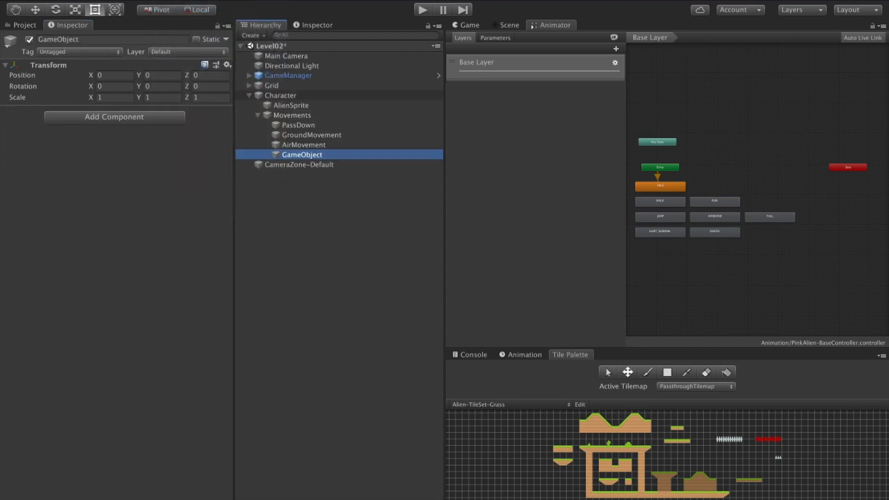
{"action": "left_click", "coordinate": [291, 115]}
{"action": "left_click_drag", "start_coordinate": [108, 111], "coordinate": [294, 154]}
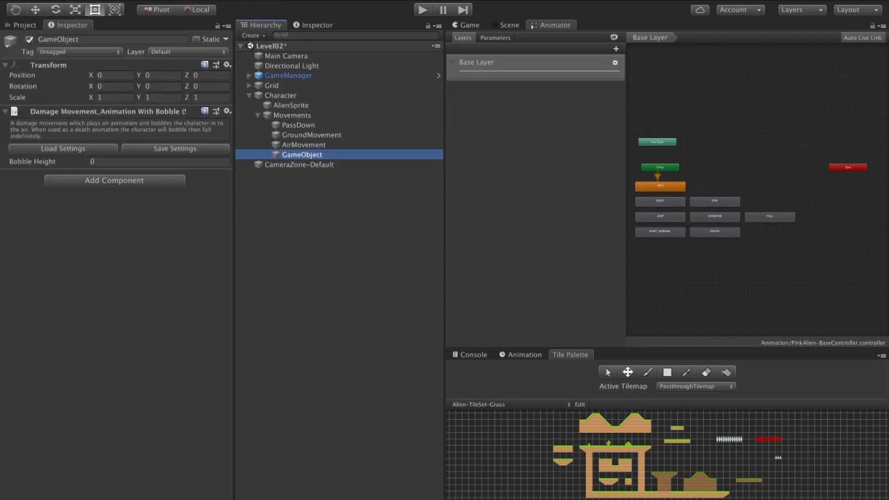
- Rename the new game object to DamageMovement and set its bobble height to .2
{"action": "left_click", "coordinate": [58, 39]}
{"action": "type", "text": "Dma"}
{"action": "key", "text": "BackSpace"}
{"action": "key", "text": "BackSpace"}
{"action": "type", "text": "amageMovement"}
{"action": "key", "text": "Return"}
{"action": "left_click", "coordinate": [92, 162]}
{"action": "type", "text": ".2"}
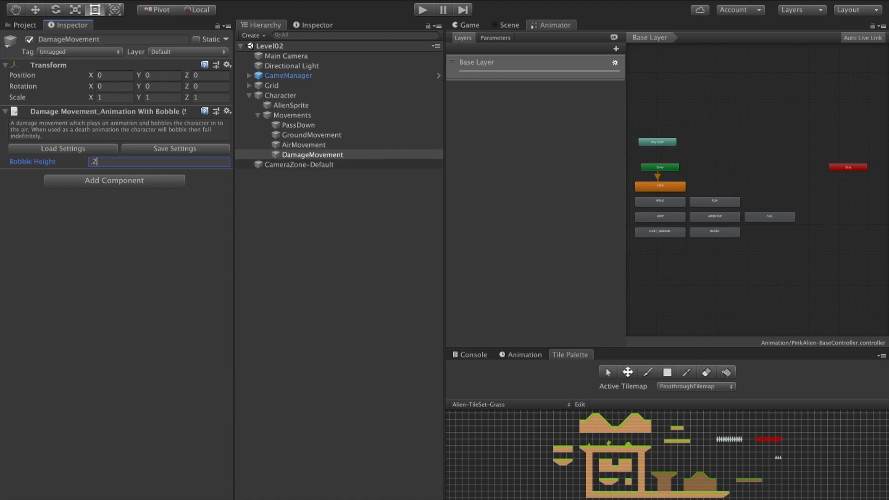
- Add one death action to the Character's health component with action type RELOAD_SCENE and a delay of 2
{"action": "left_click", "coordinate": [280, 95]}
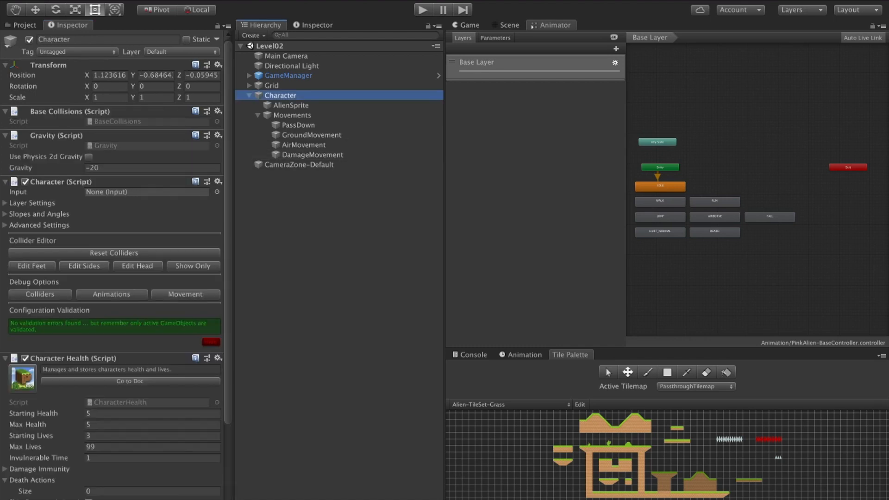
{"action": "scroll", "coordinate": [111, 264], "scroll_direction": "down", "scroll_amount": 5}
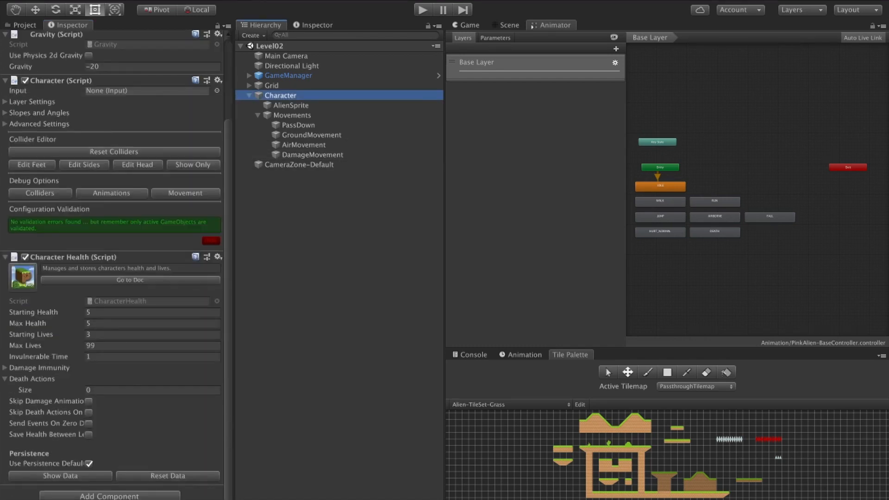
{"action": "left_click", "coordinate": [88, 390]}
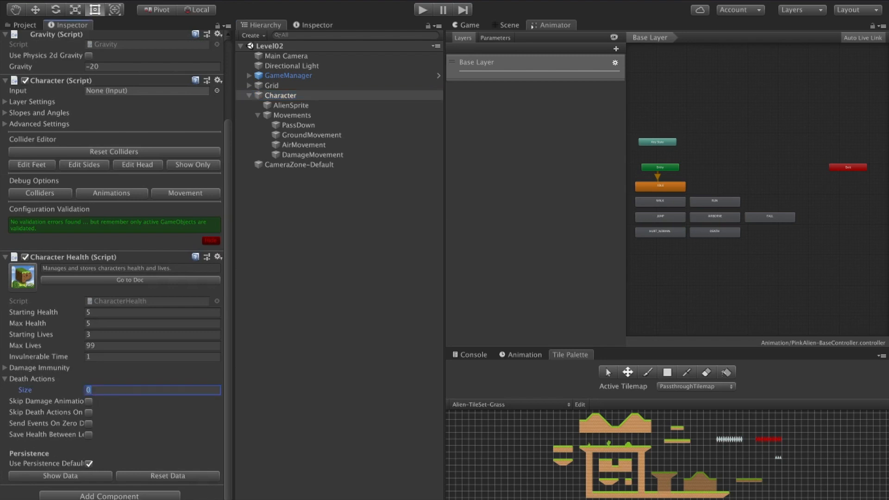
{"action": "type", "text": "1"}
{"action": "key", "text": "Return"}
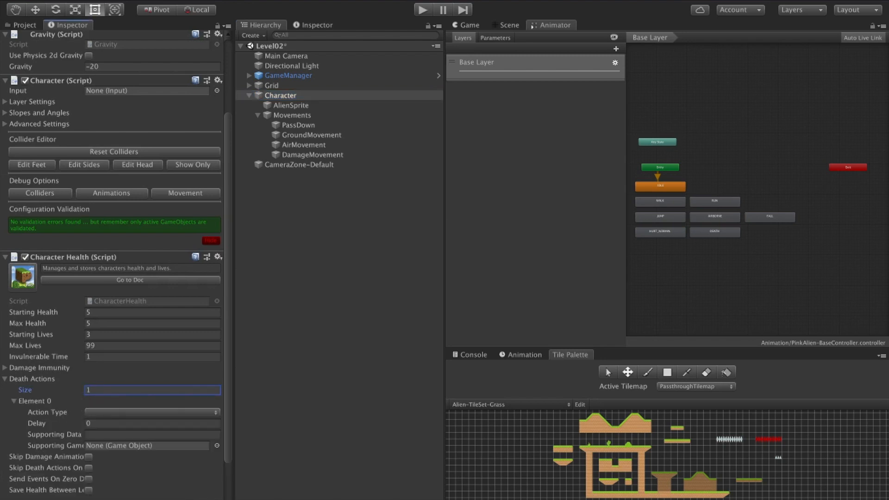
{"action": "left_click", "coordinate": [153, 412]}
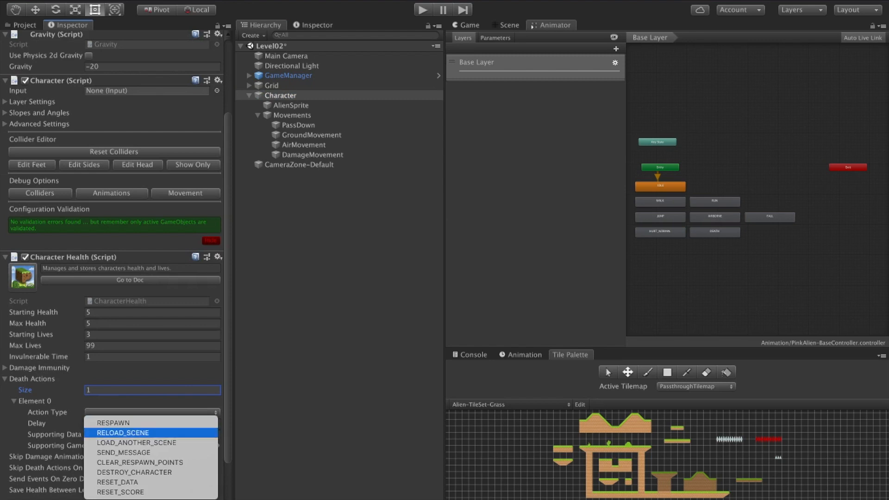
{"action": "left_click", "coordinate": [208, 434]}
{"action": "left_click", "coordinate": [88, 423]}
{"action": "type", "text": "2"}
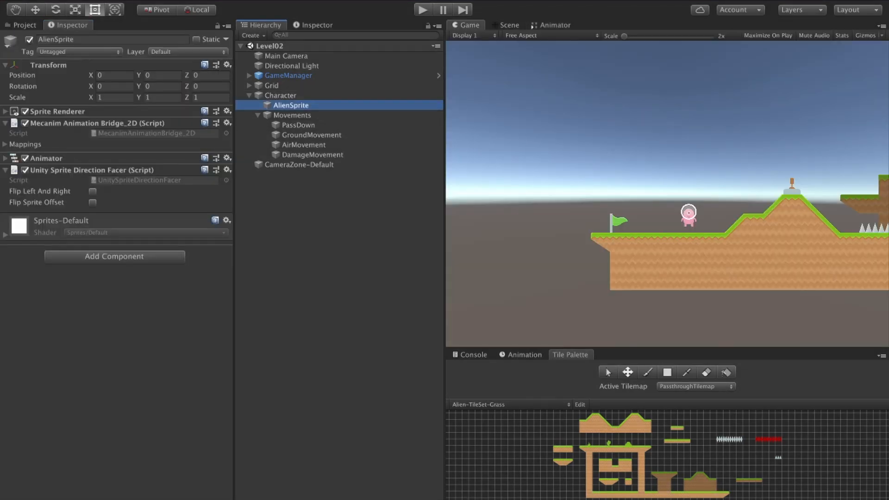
- Add a Character Hurt Box with a box collider and Rigidbody2D to AlienSprite, and assign the sprite to the Character layer
{"action": "key", "text": "super+shift+a"}
{"action": "type", "text": "Character"}
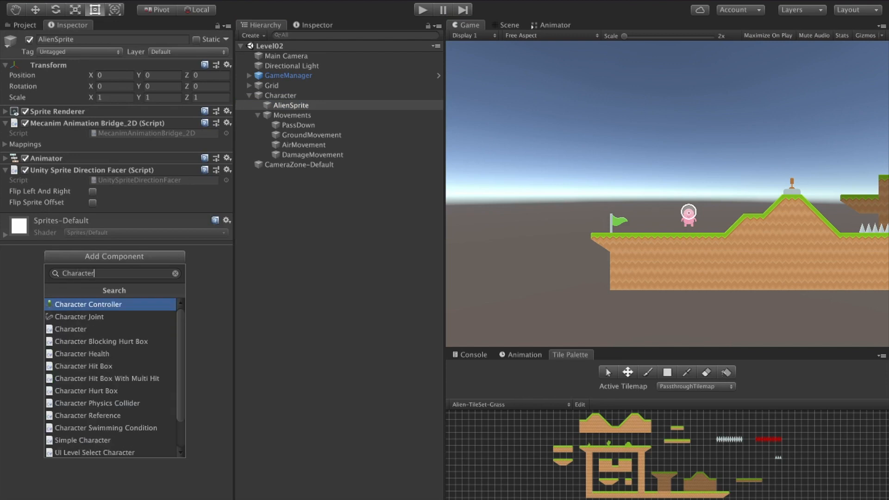
{"action": "type", "text": "HurtBox"}
{"action": "key", "text": "Return"}
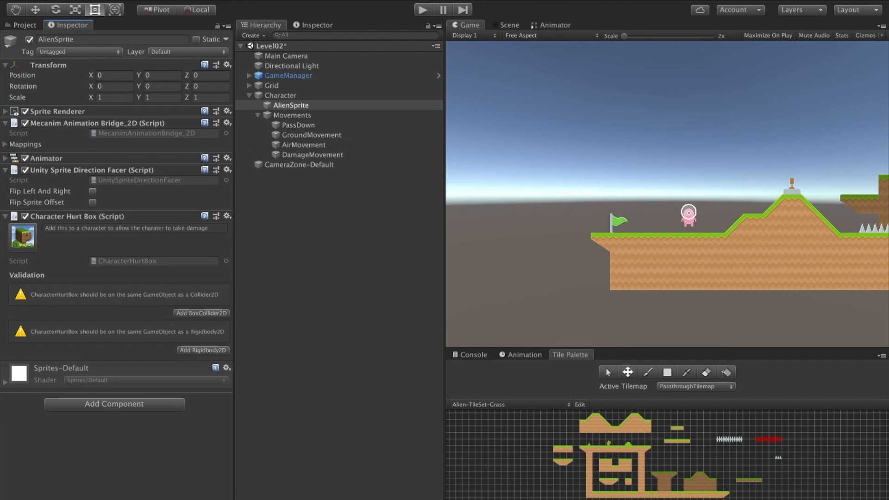
{"action": "left_click", "coordinate": [201, 313]}
{"action": "left_click", "coordinate": [194, 313]}
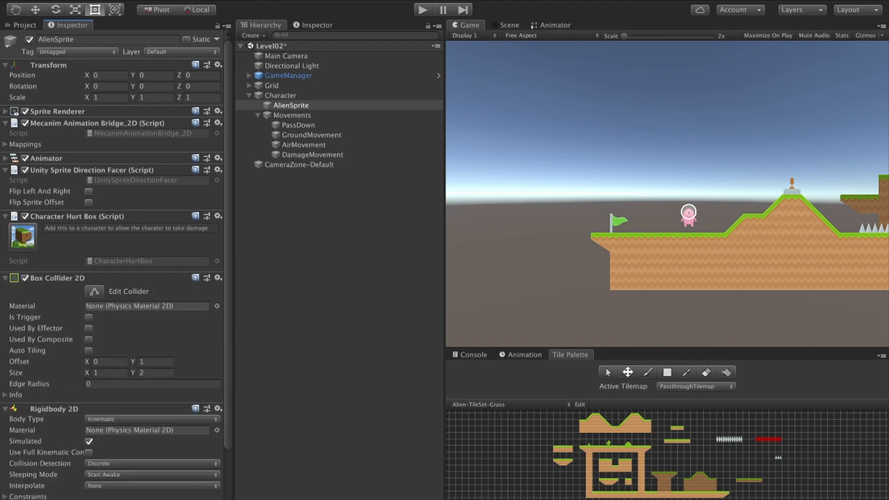
{"action": "left_click", "coordinate": [181, 52]}
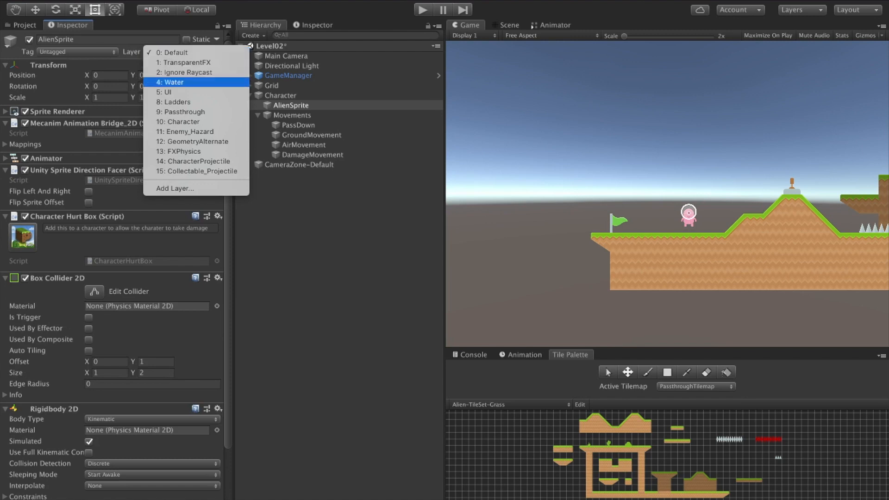
{"action": "left_click", "coordinate": [185, 122]}
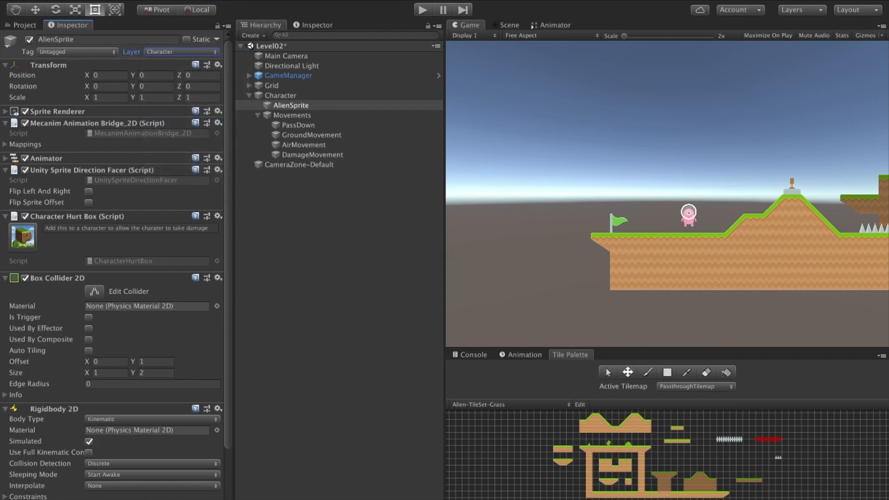
- Shrink AlienSprite's box collider to fit the alien's body, about 0.59 by 0.88, and save the scene
{"action": "scroll", "coordinate": [111, 260], "scroll_direction": "down", "scroll_amount": 3}
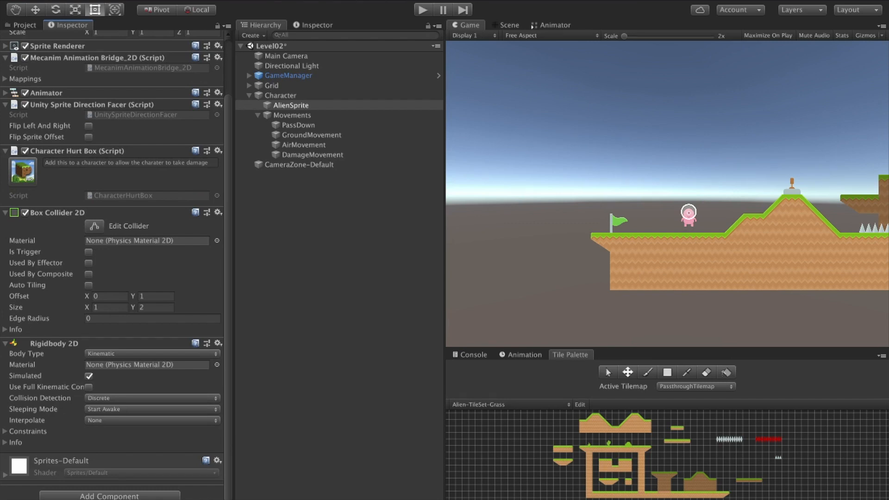
{"action": "key", "text": "super+1"}
{"action": "scroll", "coordinate": [616, 217], "scroll_direction": "up", "scroll_amount": 8}
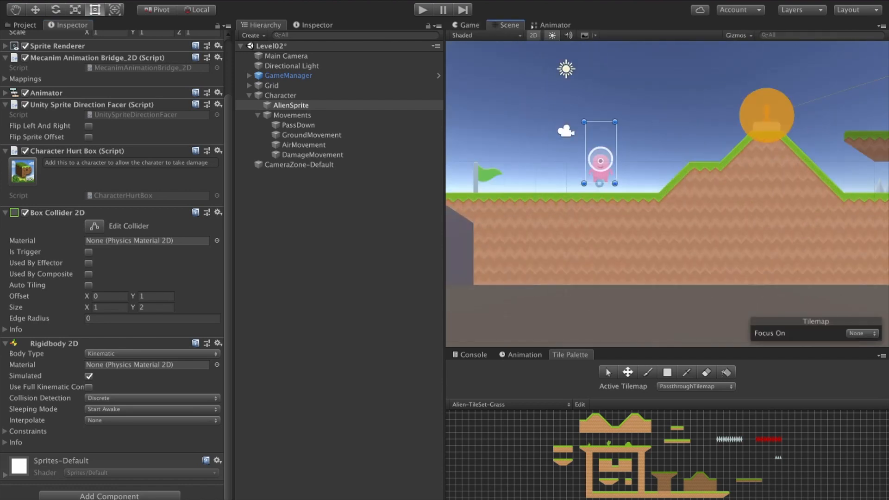
{"action": "scroll", "coordinate": [659, 232], "scroll_direction": "up", "scroll_amount": 4}
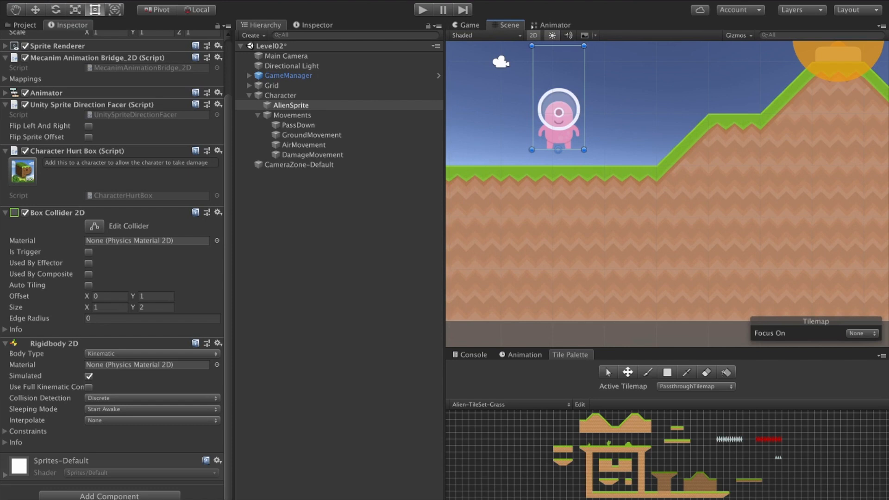
{"action": "left_click", "coordinate": [94, 226]}
{"action": "scroll", "coordinate": [482, 169], "scroll_direction": "down", "scroll_amount": 2}
{"action": "left_click_drag", "start_coordinate": [551, 59], "coordinate": [550, 106]}
{"action": "mouse_move", "coordinate": [550, 149]}
{"action": "left_mouse_down"}
{"action": "mouse_move", "coordinate": [537, 126]}
{"action": "mouse_move", "coordinate": [550, 146]}
{"action": "left_mouse_up"}
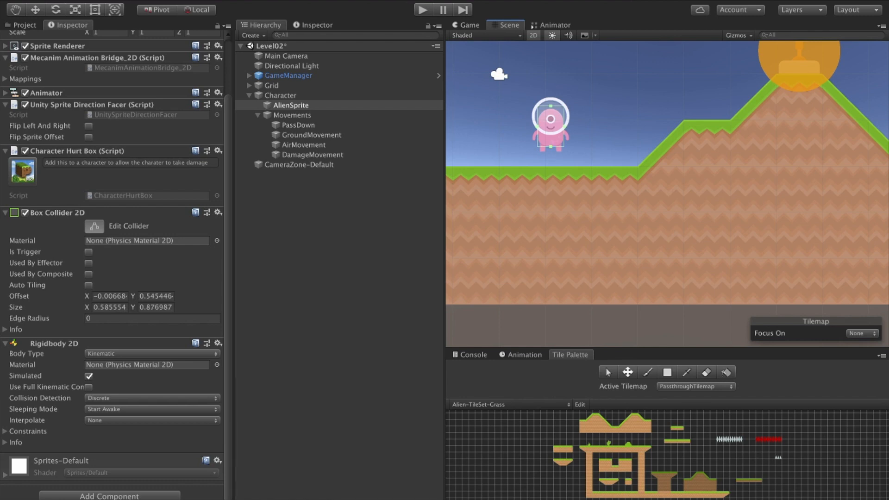
{"action": "key", "text": "t"}
{"action": "key", "text": "ctrl+s"}
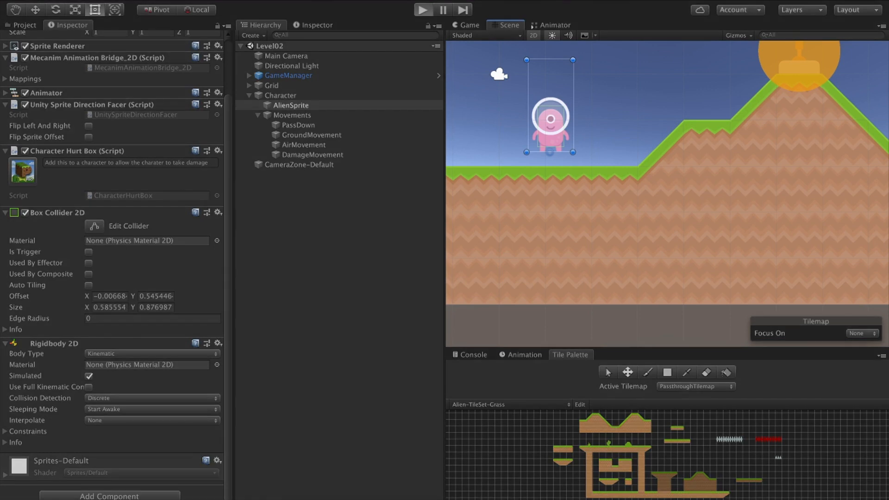
- Play-test the level by walking the alien back and forth across the spikes, ending with play mode stopped
{"action": "key", "text": "ctrl+p"}
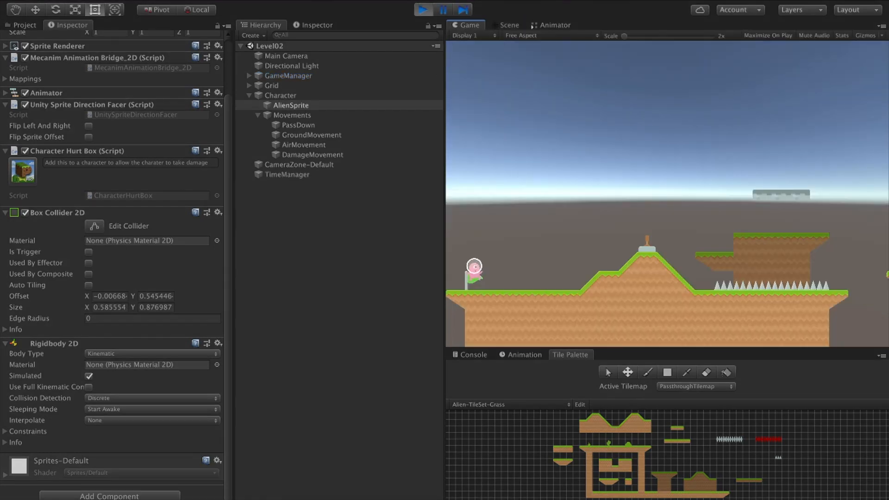
{"action": "key", "text": "Right"}
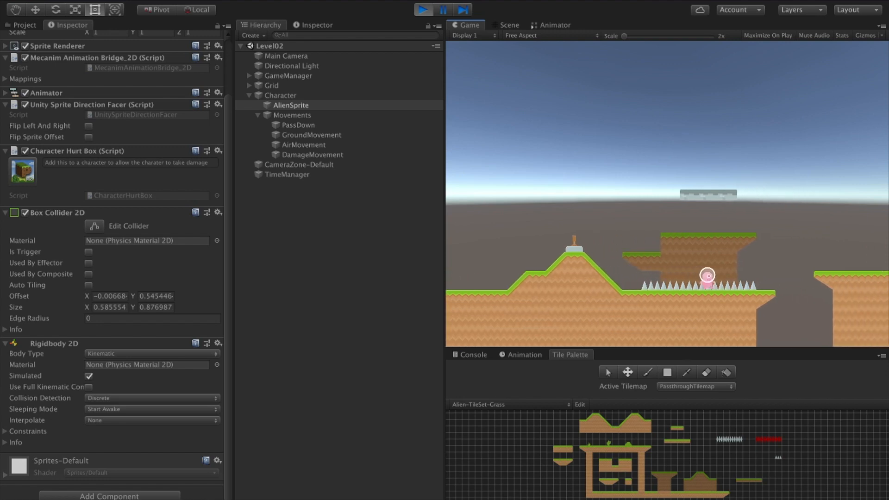
{"action": "key", "text": "Left"}
{"action": "key", "text": "Right"}
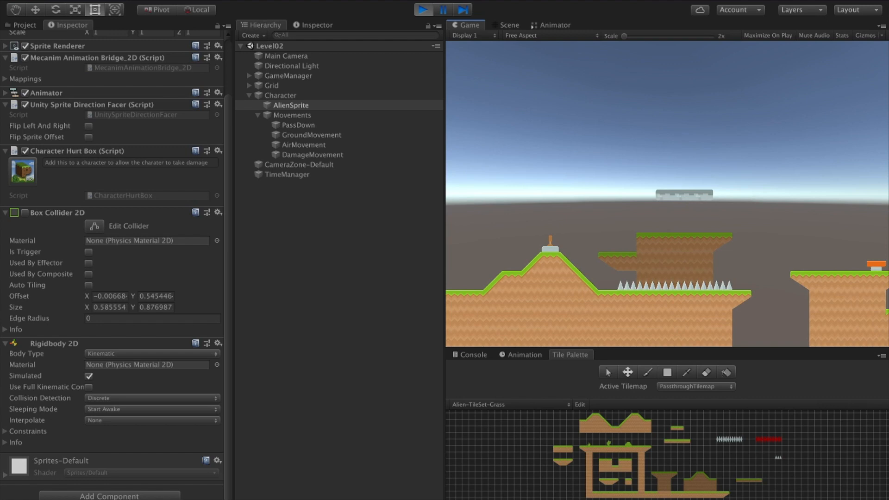
{"action": "key", "text": "super+p"}
- Paint red spike tiles below the starting edge, across the bottom of the pit and beyond the tall end pillar
{"action": "left_click", "coordinate": [758, 438]}
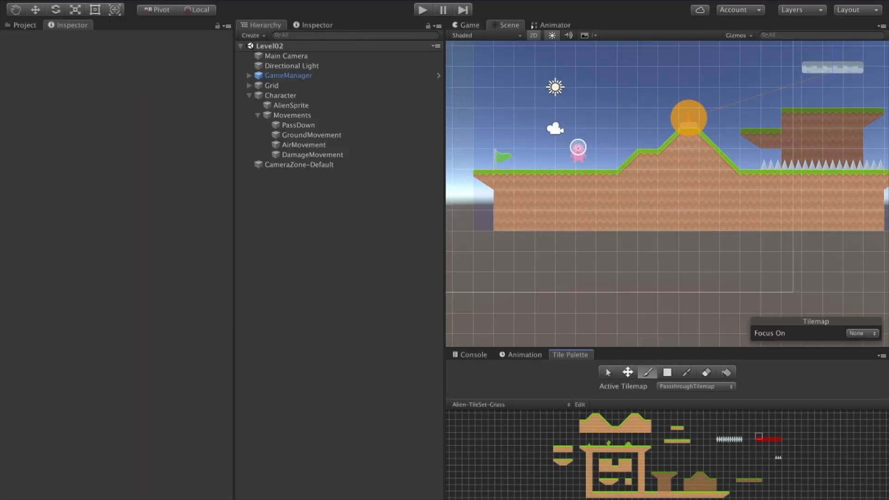
{"action": "scroll", "coordinate": [657, 256], "scroll_direction": "down", "scroll_amount": 4}
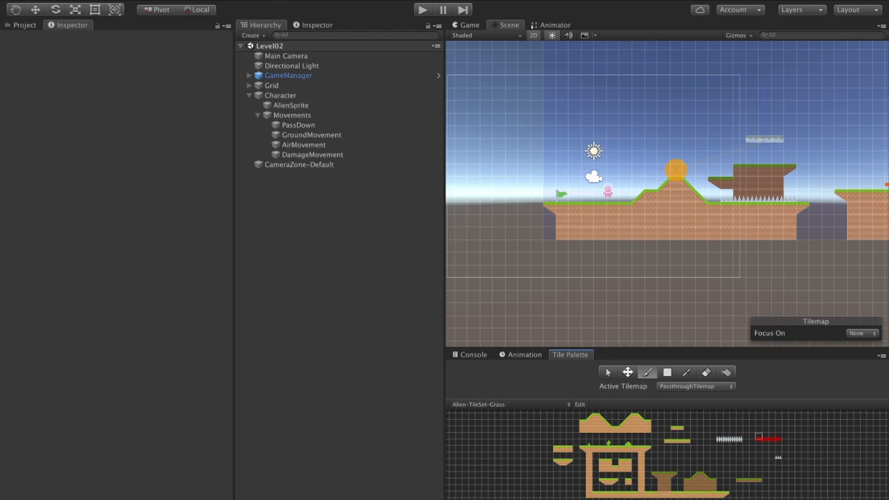
{"action": "mouse_move", "coordinate": [552, 250]}
{"action": "left_mouse_down"}
{"action": "mouse_move", "coordinate": [468, 262]}
{"action": "mouse_move", "coordinate": [460, 250]}
{"action": "mouse_move", "coordinate": [486, 246]}
{"action": "left_mouse_up"}
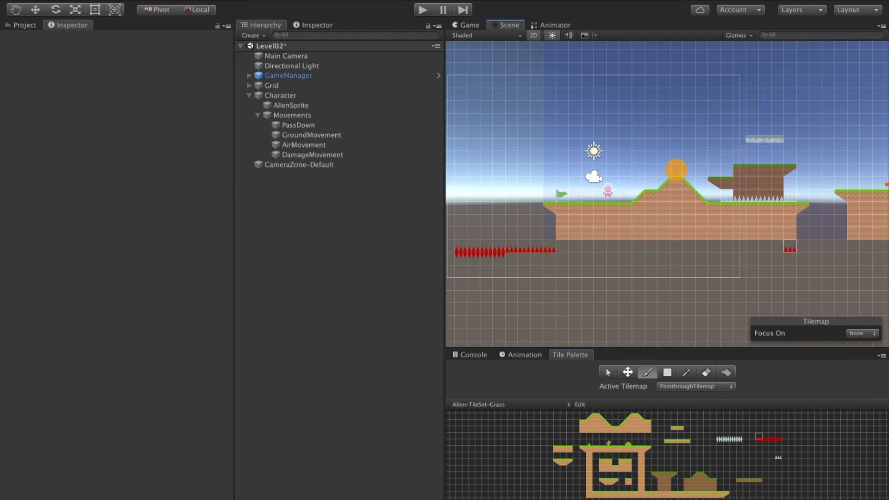
{"action": "left_click_drag", "start_coordinate": [802, 245], "coordinate": [842, 247]}
{"action": "middle_click_drag", "start_coordinate": [764, 294], "coordinate": [565, 278]}
{"action": "left_click_drag", "start_coordinate": [768, 240], "coordinate": [880, 240]}
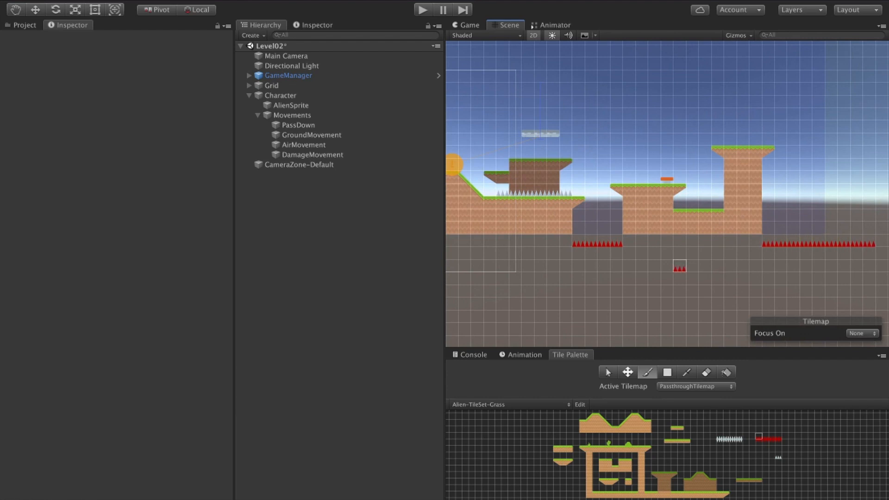
{"action": "middle_click_drag", "start_coordinate": [764, 278], "coordinate": [565, 278]}
{"action": "left_click_drag", "start_coordinate": [685, 240], "coordinate": [760, 240]}
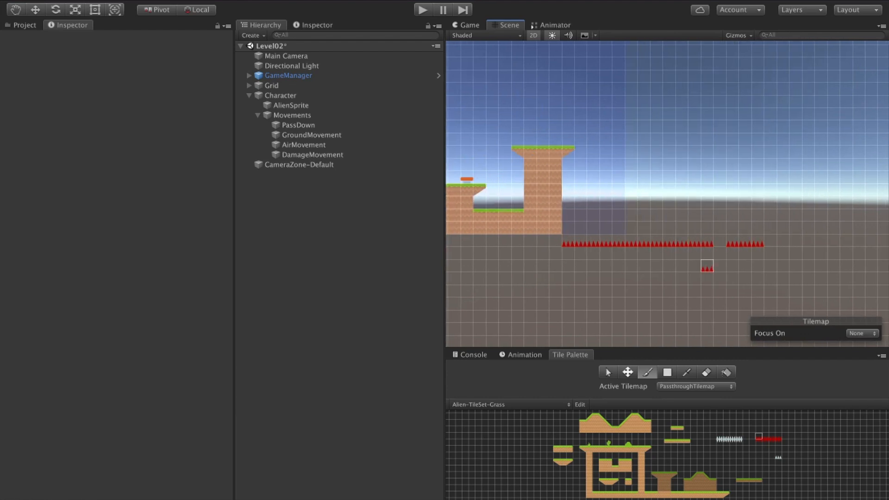
- Extend the red spike row further left of the starting ground and erase the extra lower row beneath it
{"action": "mouse_move", "coordinate": [581, 278]}
{"action": "middle_mouse_down"}
{"action": "mouse_move", "coordinate": [654, 282]}
{"action": "mouse_move", "coordinate": [767, 271]}
{"action": "middle_mouse_up"}
{"action": "left_click_drag", "start_coordinate": [551, 234], "coordinate": [615, 234]}
{"action": "middle_click_drag", "start_coordinate": [538, 284], "coordinate": [773, 286]}
{"action": "middle_click_drag", "start_coordinate": [623, 285], "coordinate": [714, 287]}
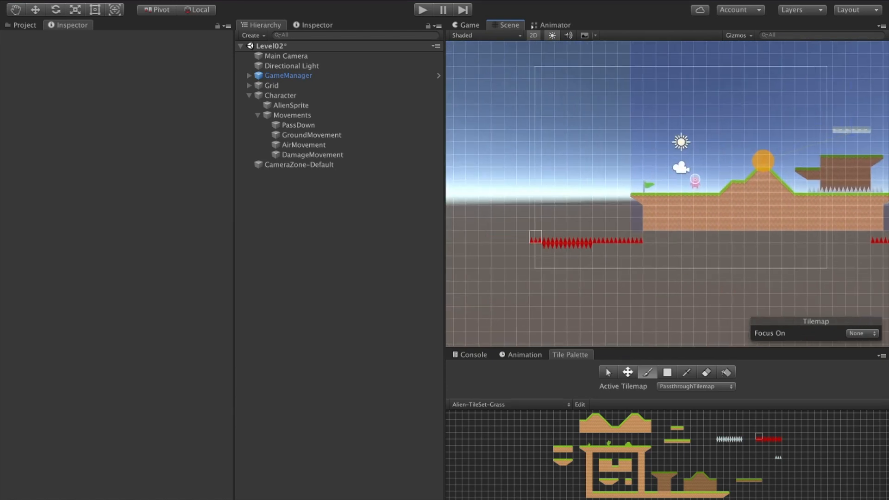
{"action": "left_click_drag", "start_coordinate": [536, 237], "coordinate": [484, 237]}
{"action": "left_click", "coordinate": [706, 372]}
{"action": "left_click_drag", "start_coordinate": [561, 250], "coordinate": [599, 249]}
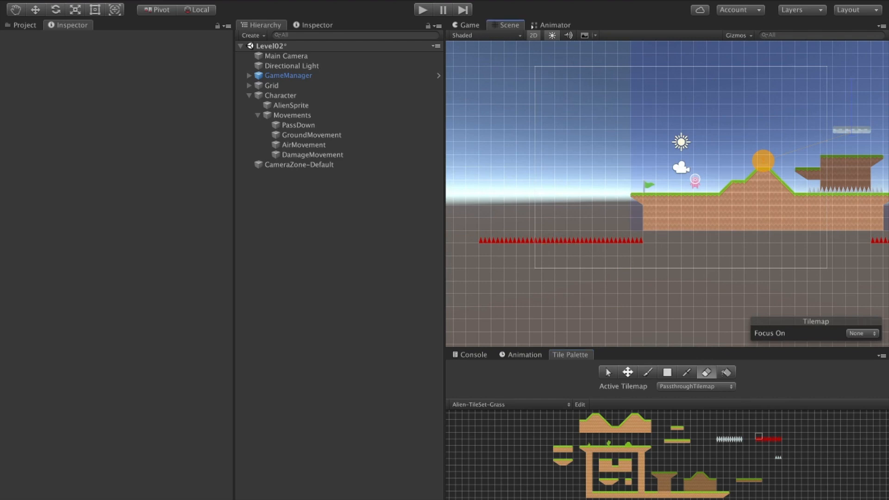
- Play-test running and jumping through the level to check falling into the pit, the scene reload and spike damage
{"action": "left_click", "coordinate": [422, 9]}
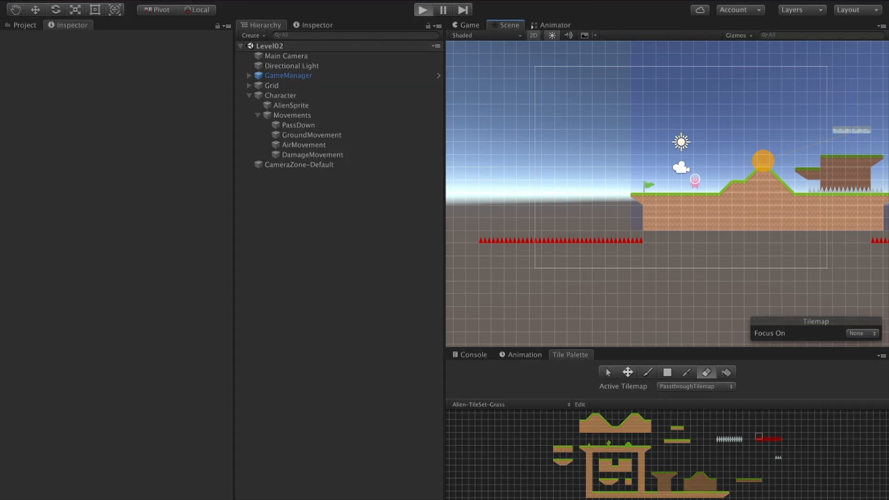
{"action": "key", "text": "Right"}
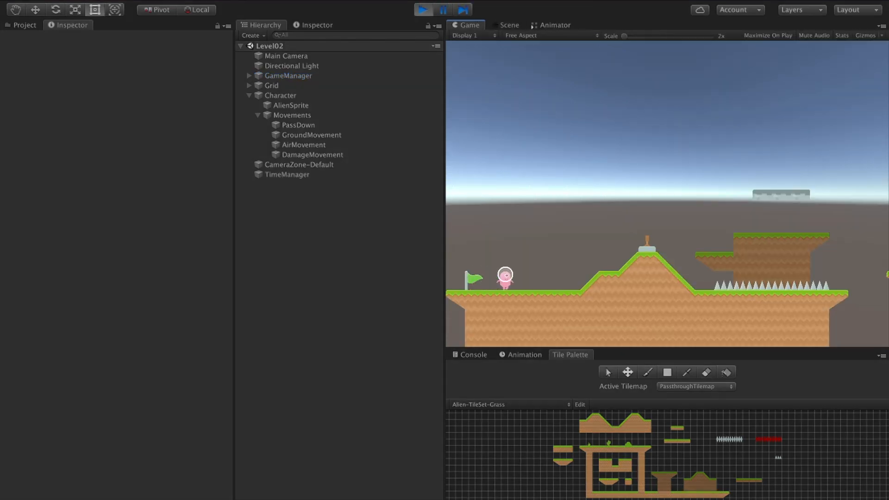
{"action": "key", "text": "space"}
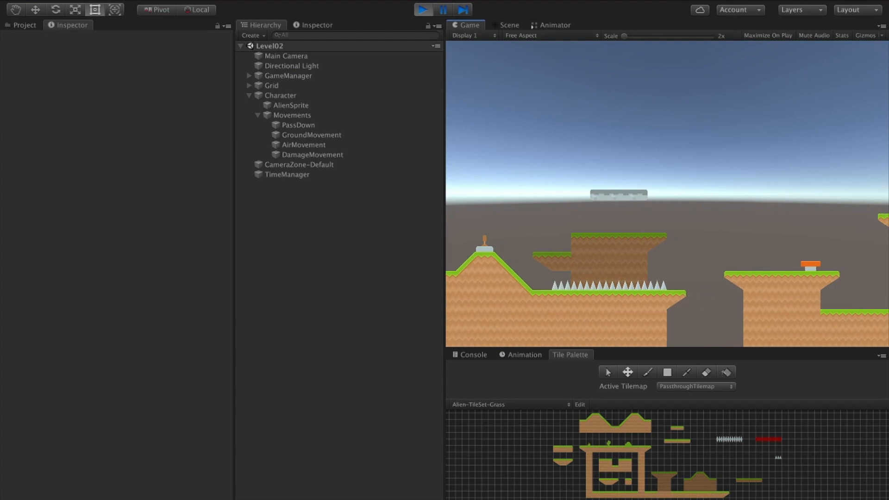
{"action": "key", "text": "Right"}
{"action": "key", "text": "space"}
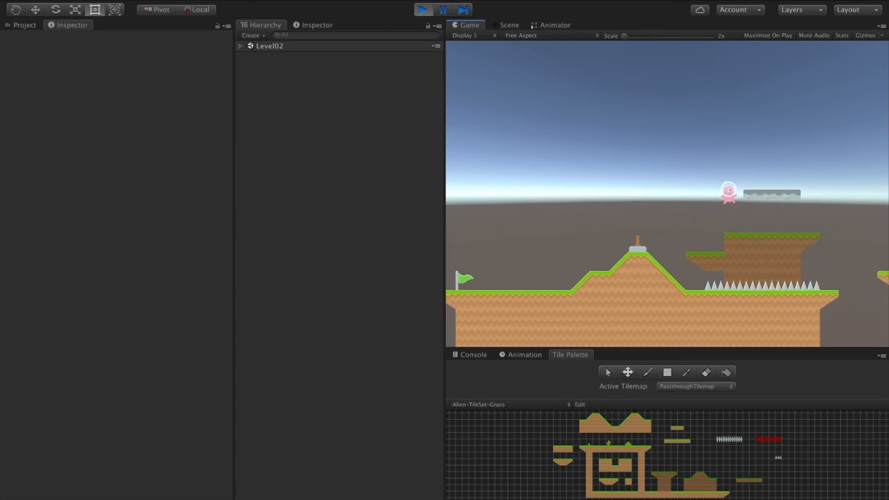
{"action": "key", "text": "Left"}
{"action": "key", "text": "Left"}
{"action": "key", "text": "Right"}
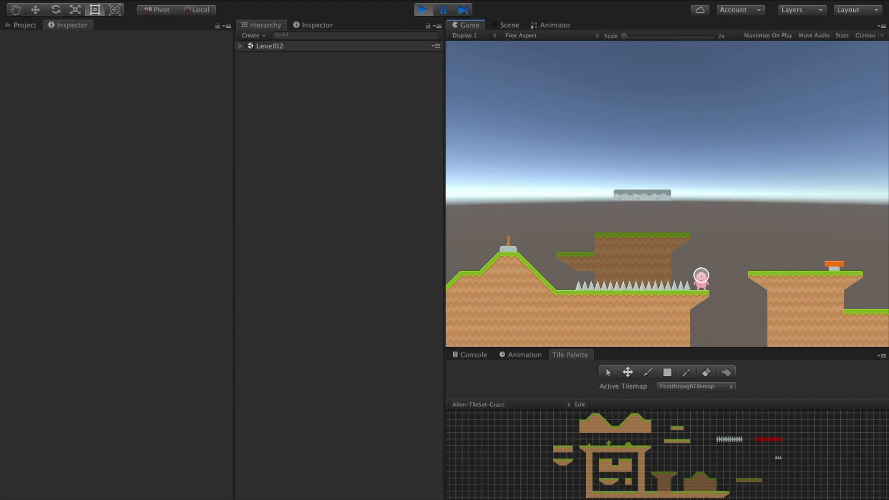
- Examine the spike tiles and the alien up close in the running scene with Tilemap selected, ending with play mode stopped
{"action": "left_click", "coordinate": [240, 46]}
{"action": "left_click", "coordinate": [506, 25]}
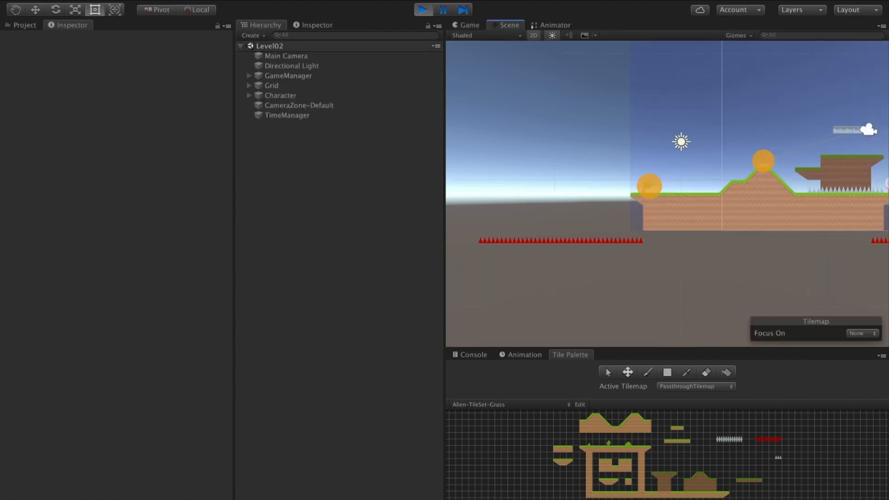
{"action": "scroll", "coordinate": [762, 229], "scroll_direction": "up", "scroll_amount": 3}
{"action": "middle_click_drag", "start_coordinate": [762, 229], "coordinate": [559, 245]}
{"action": "left_click", "coordinate": [249, 95]}
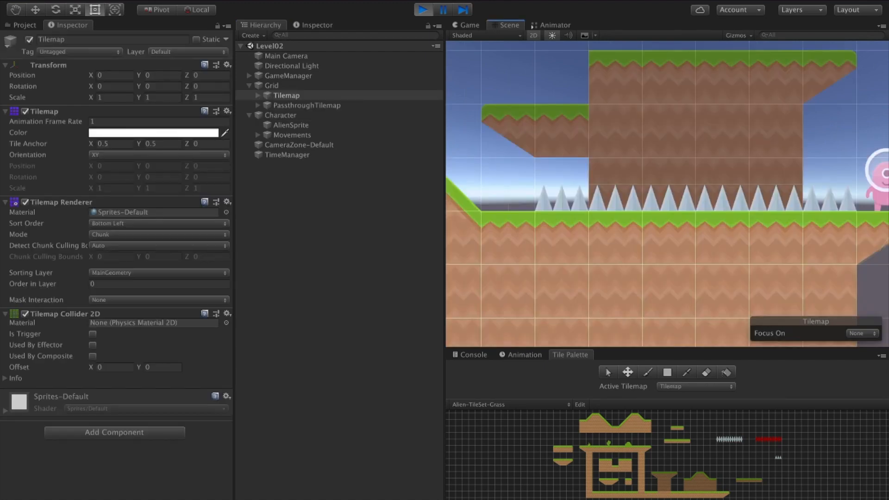
{"action": "key", "text": "super+p"}
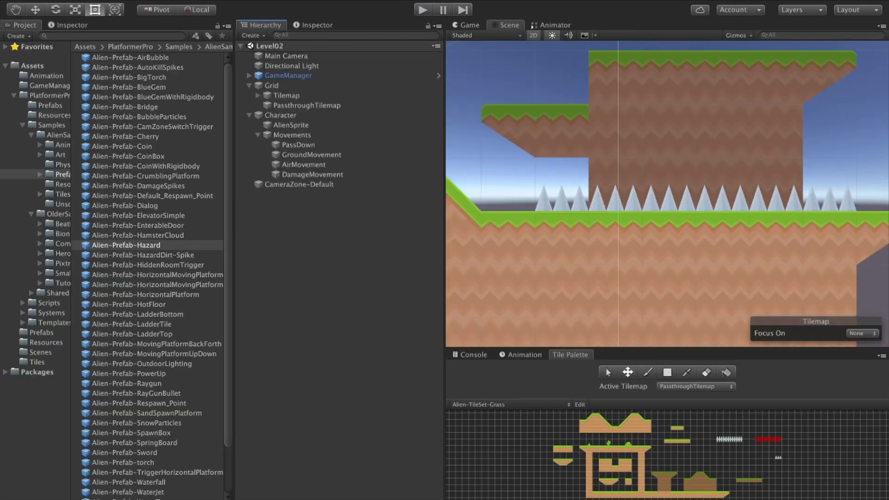
- Open the Alien-Prefab-Hazard prefab referenced by the Spikes tile and set its box collider's X offset to 0.5
{"action": "left_click", "coordinate": [37, 362]}
{"action": "left_click", "coordinate": [102, 57]}
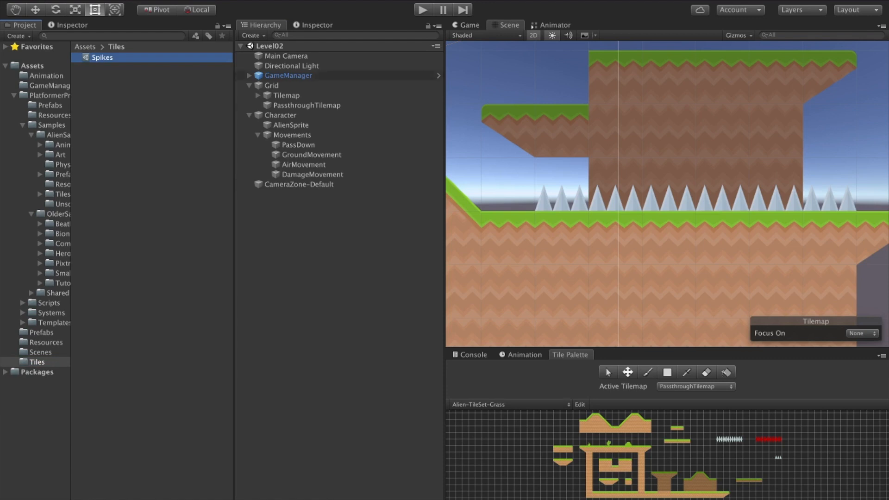
{"action": "left_click", "coordinate": [313, 25]}
{"action": "double_click", "coordinate": [321, 175]}
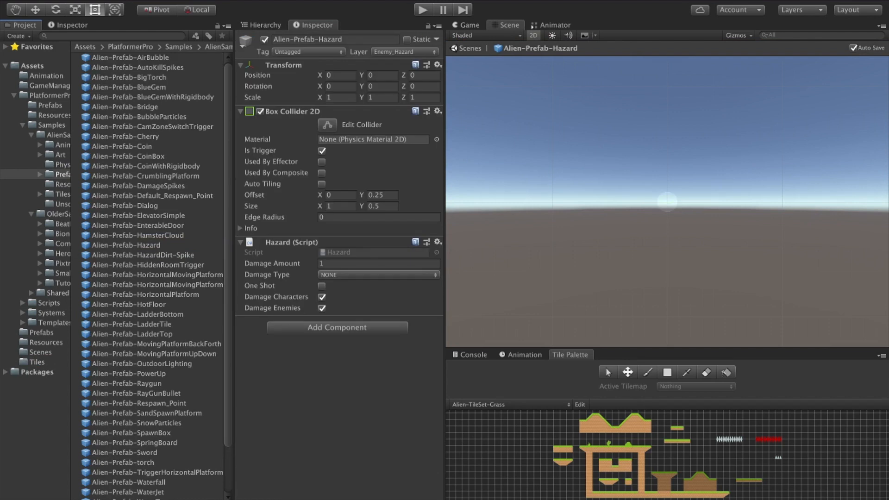
{"action": "left_click", "coordinate": [340, 195]}
{"action": "type", "text": ".5"}
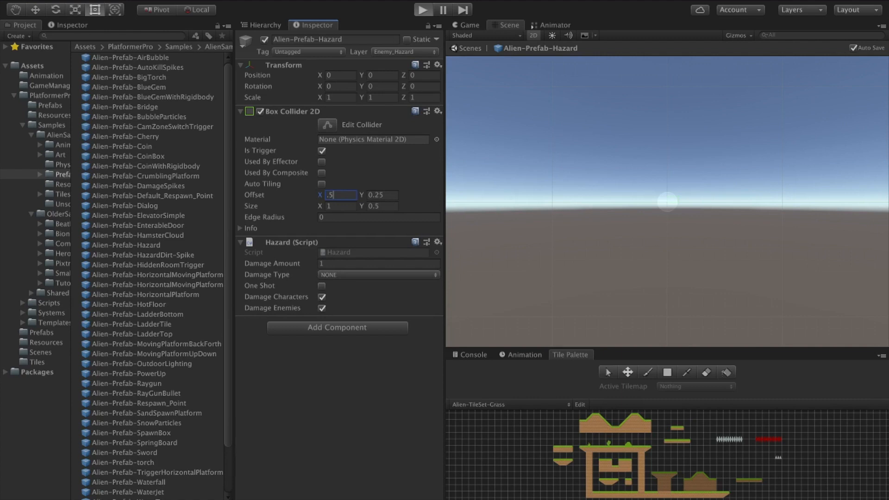
- Play-test the adjusted hazard collider by walking the alien over the hill into the near edge of the spikes
{"action": "left_click", "coordinate": [423, 9]}
{"action": "key", "text": "Right"}
{"action": "key", "text": "Right"}
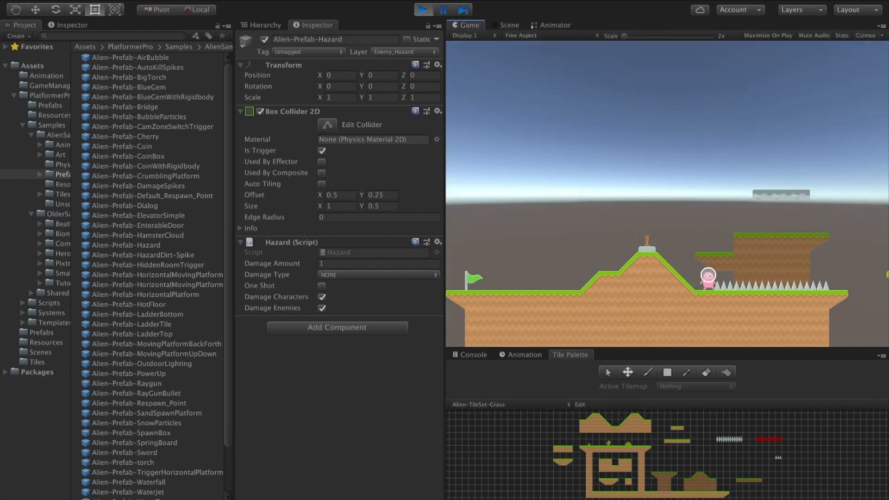
{"action": "key", "text": "Right"}
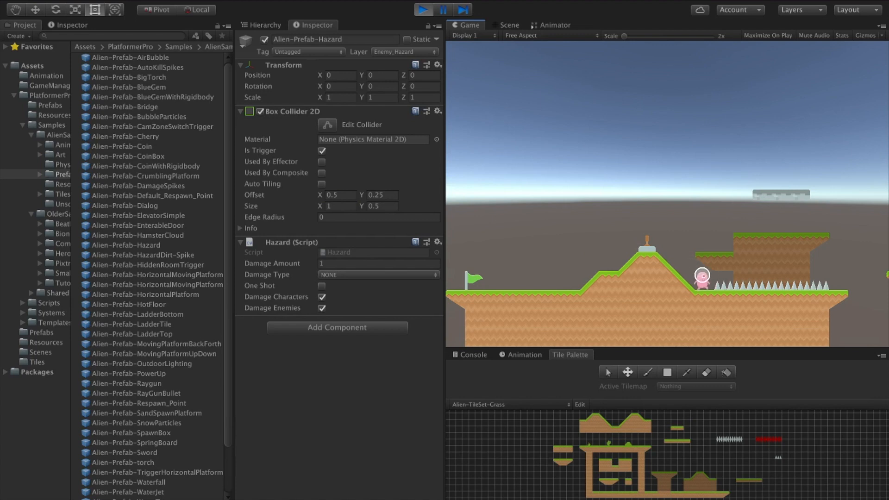